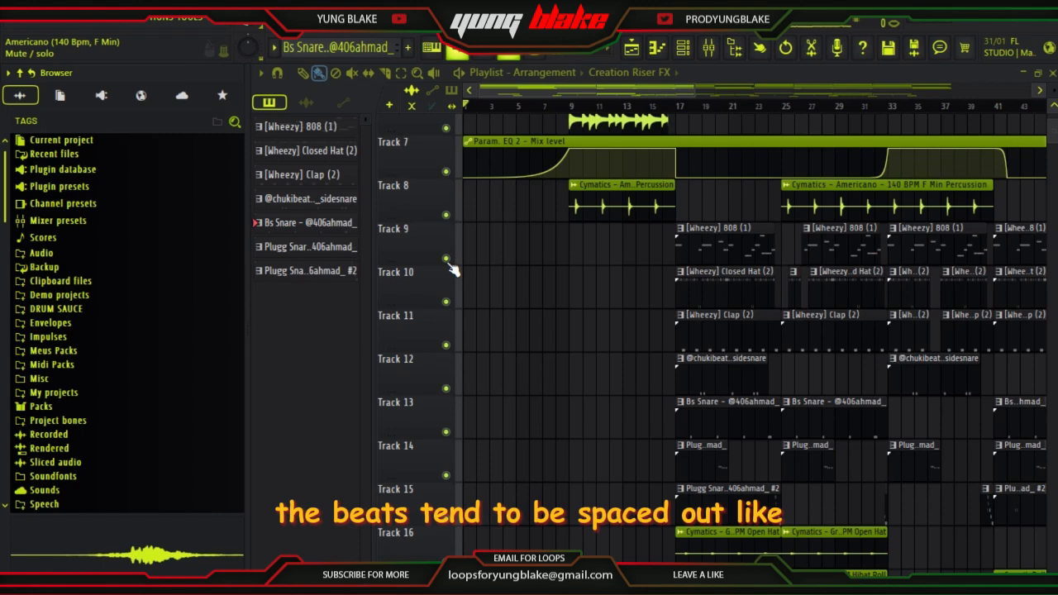
# Mute playlist tracks 9 to 17, which hold the drum patterns and hi-hat roll clips.
pyautogui.click(446, 259)
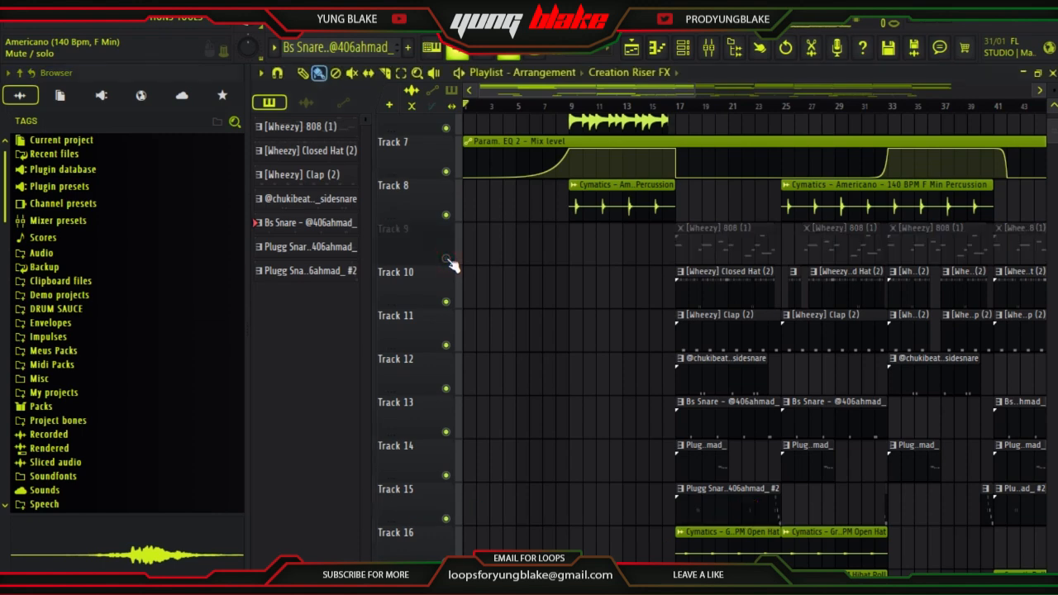
pyautogui.click(446, 302)
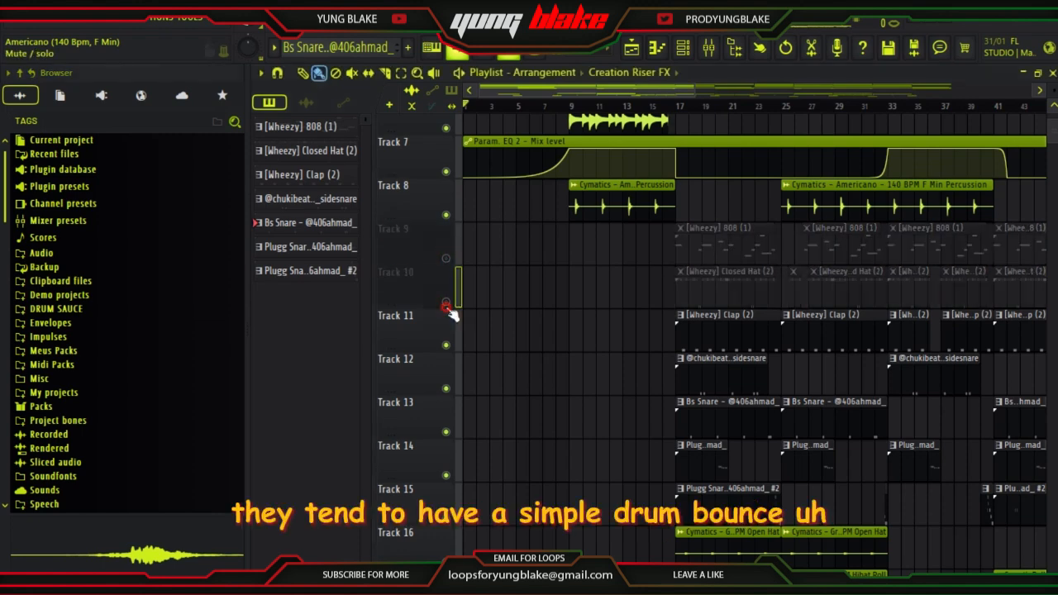
pyautogui.click(446, 345)
pyautogui.click(446, 389)
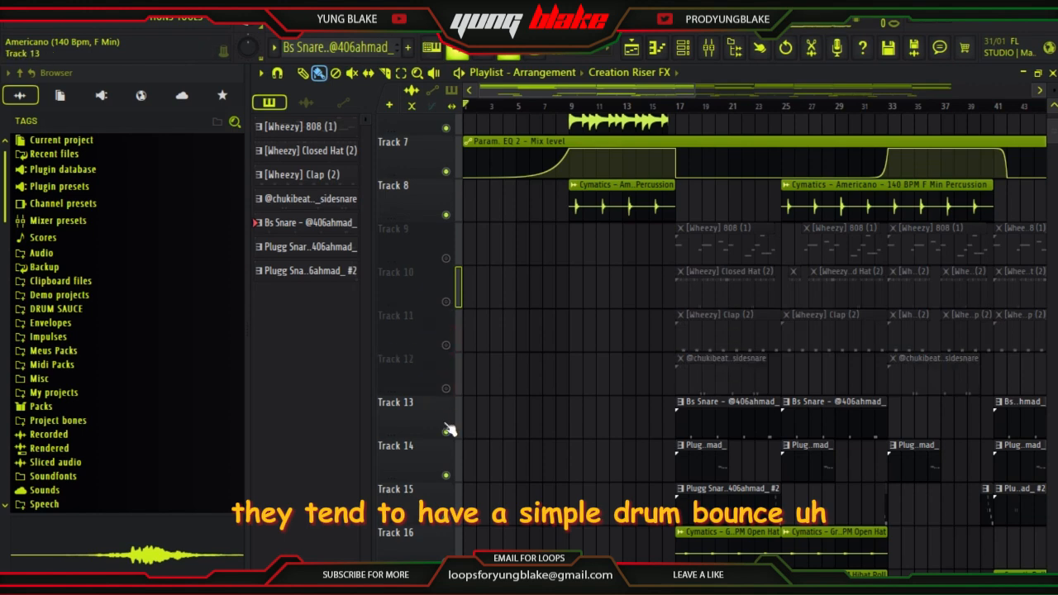
pyautogui.click(446, 432)
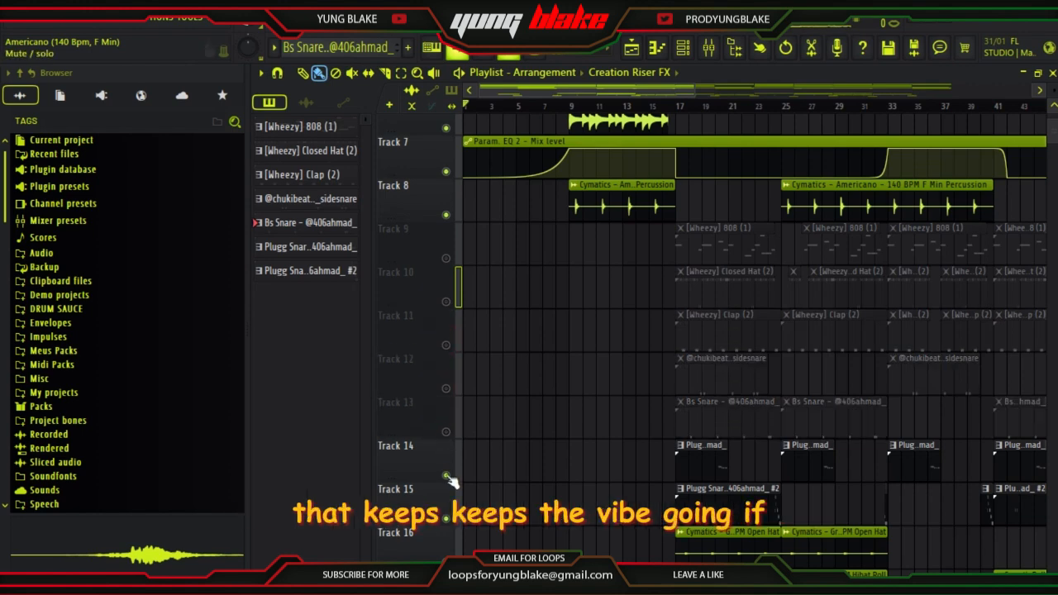
pyautogui.click(446, 476)
pyautogui.scroll(-2, 450, 480)
pyautogui.click(447, 461)
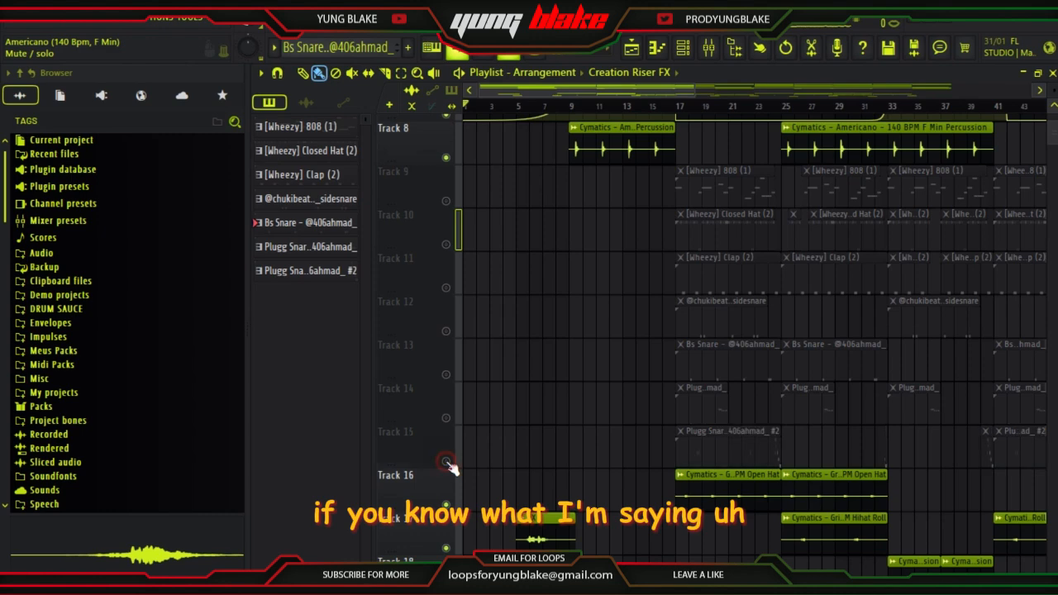
pyautogui.click(446, 504)
pyautogui.scroll(-6, 447, 496)
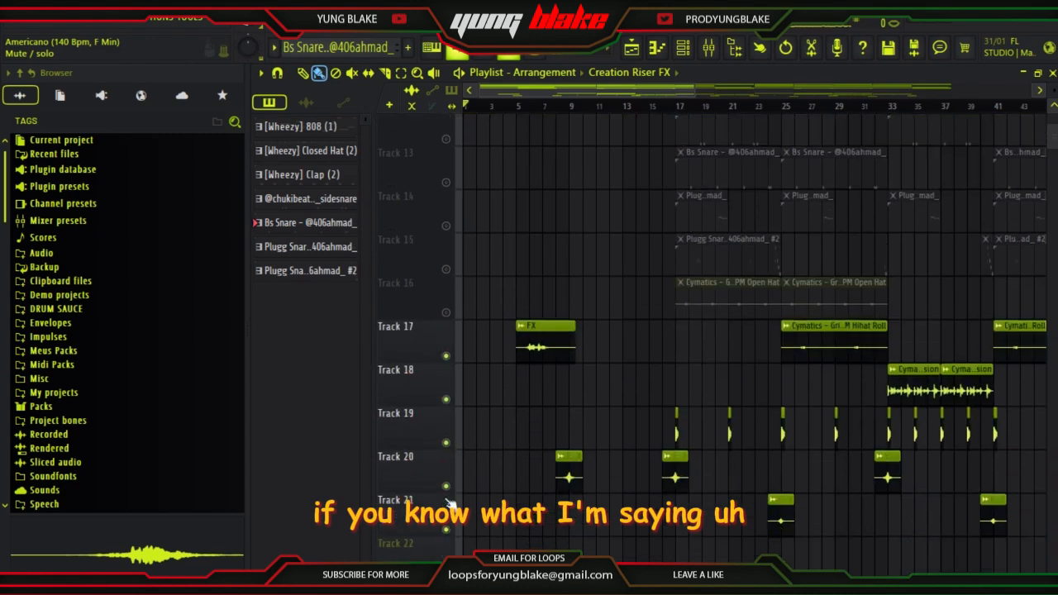
pyautogui.click(447, 358)
# Isolate the melody stems by leaving only playlist tracks 1 to 7 active and muting all other tracks.
pyautogui.scroll(15, 447, 376)
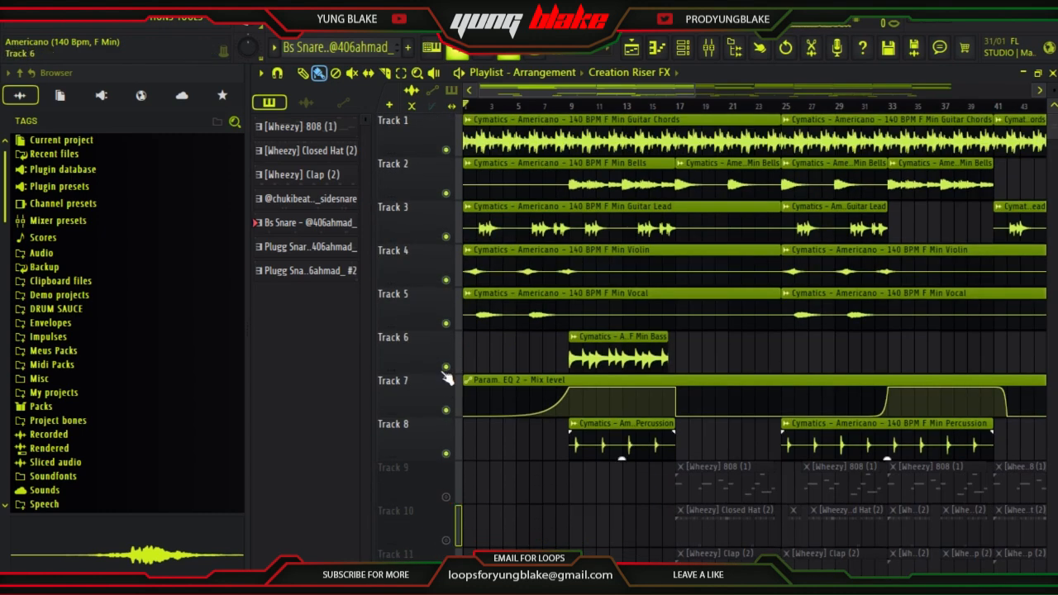
pyautogui.rightClick(447, 370)
pyautogui.rightClick(447, 370)
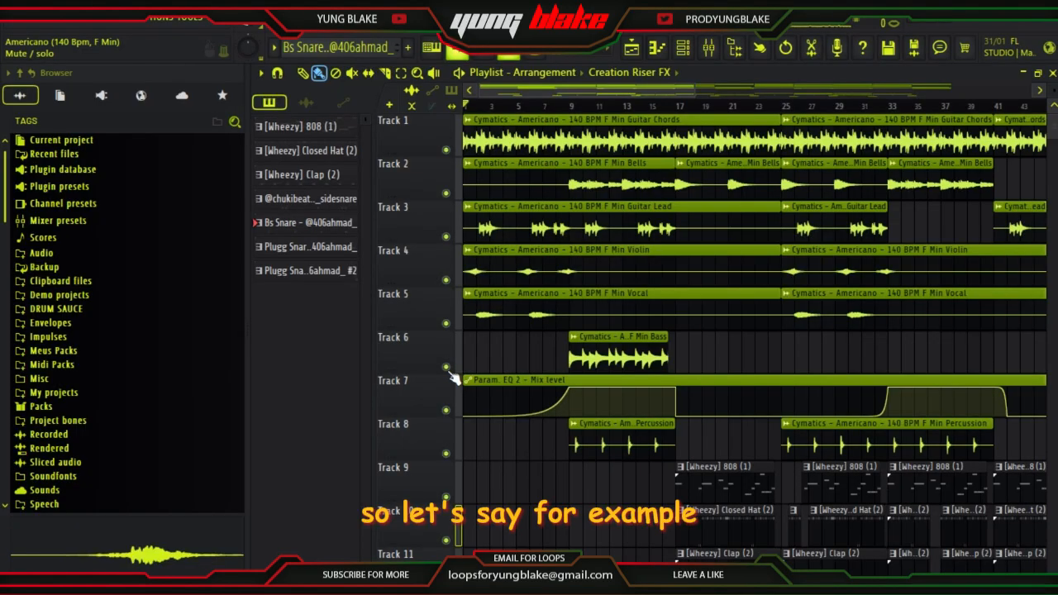
pyautogui.rightClick(446, 410)
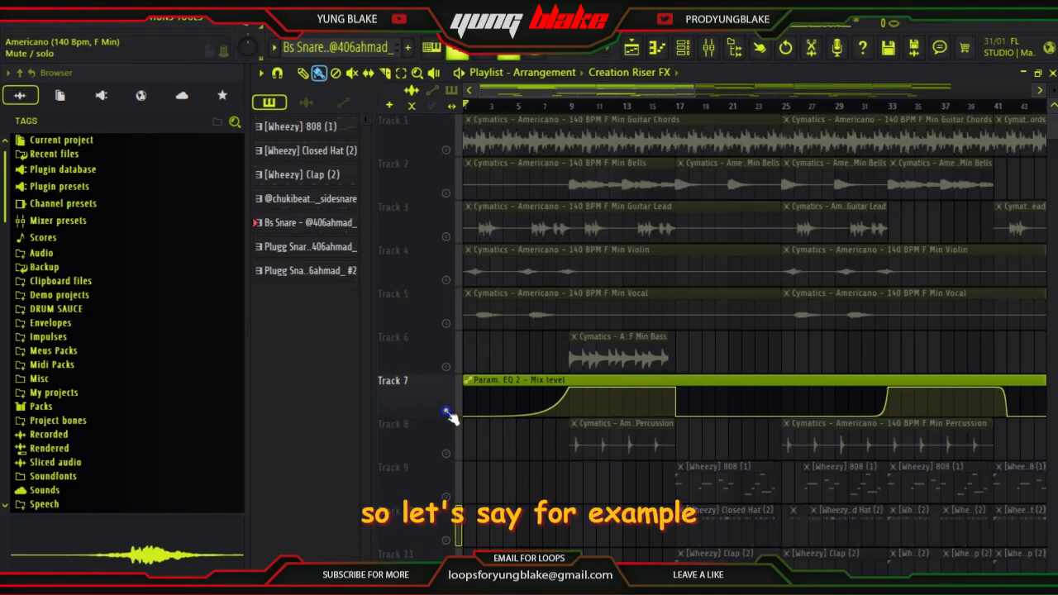
pyautogui.moveTo(446, 367); pyautogui.dragTo(457, 153)
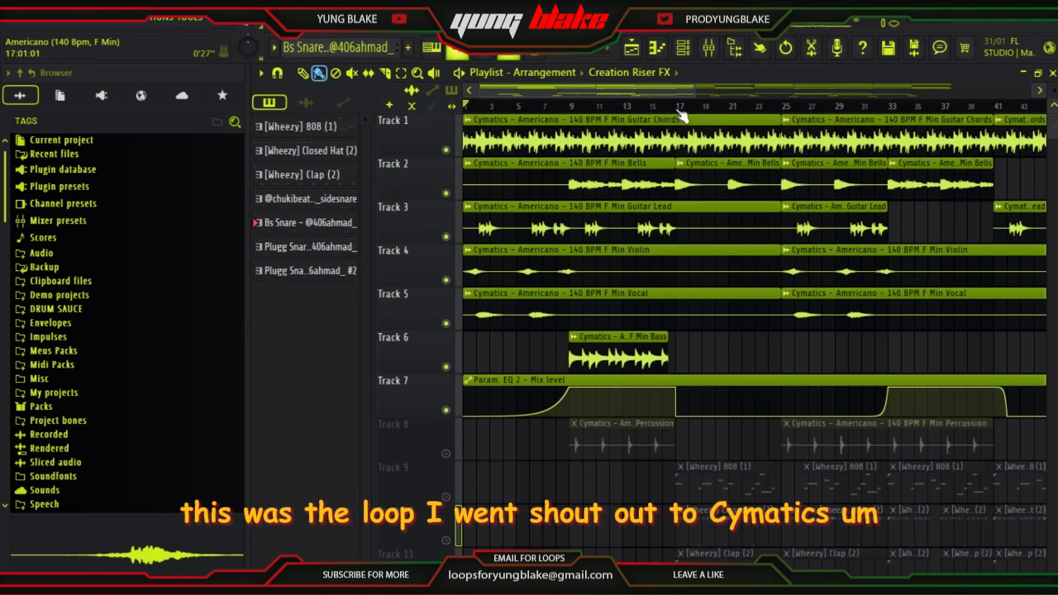
# Select the playlist time range from bar 1 to bar 17 to audition the melody stems.
pyautogui.click(592, 110)
pyautogui.click(587, 110)
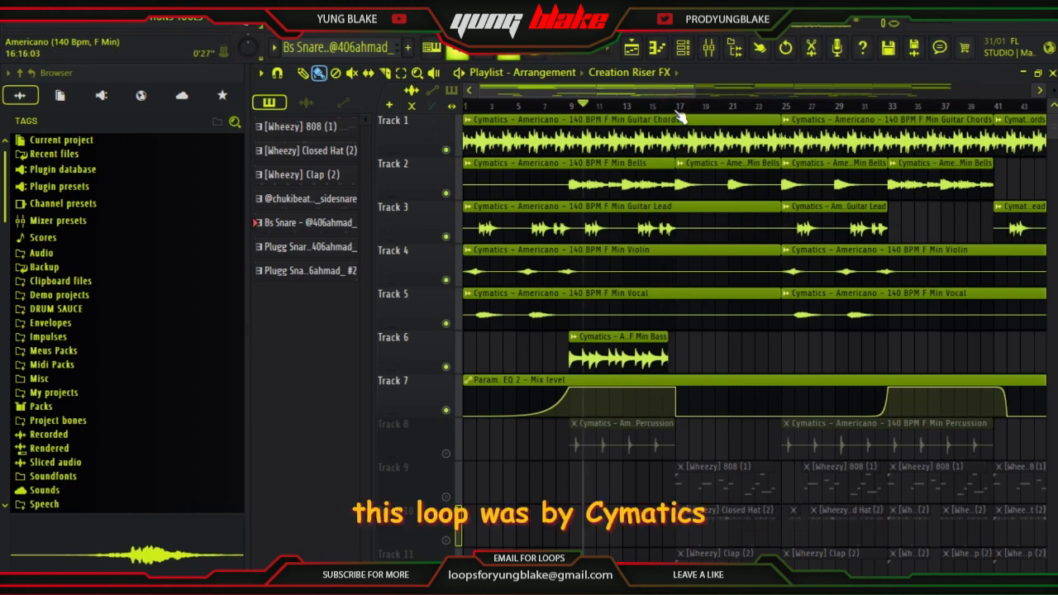
pyautogui.moveTo(676, 110); pyautogui.dragTo(465, 110)
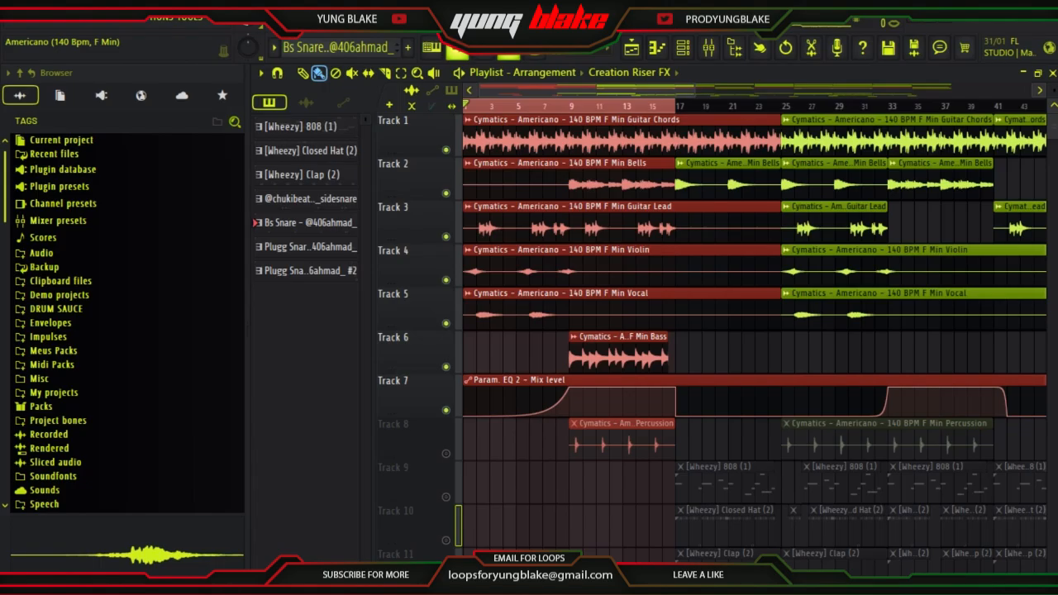
# Inspect the mixer tracks of the Guitar Chords and Guitar Lead stems, and clear the playlist time selection.
pyautogui.click(708, 50)
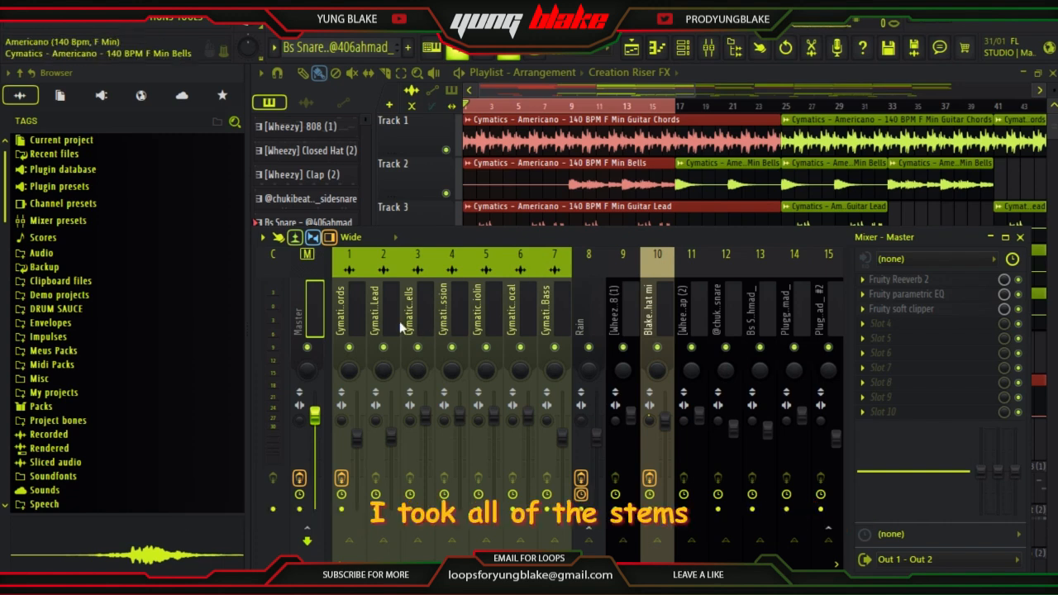
pyautogui.click(350, 323)
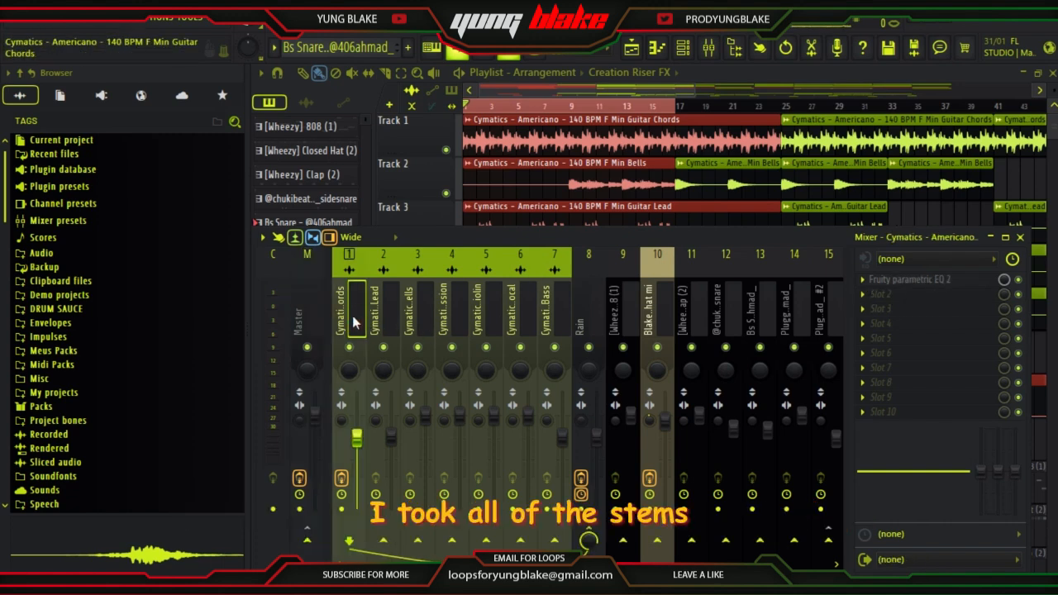
pyautogui.click(378, 314)
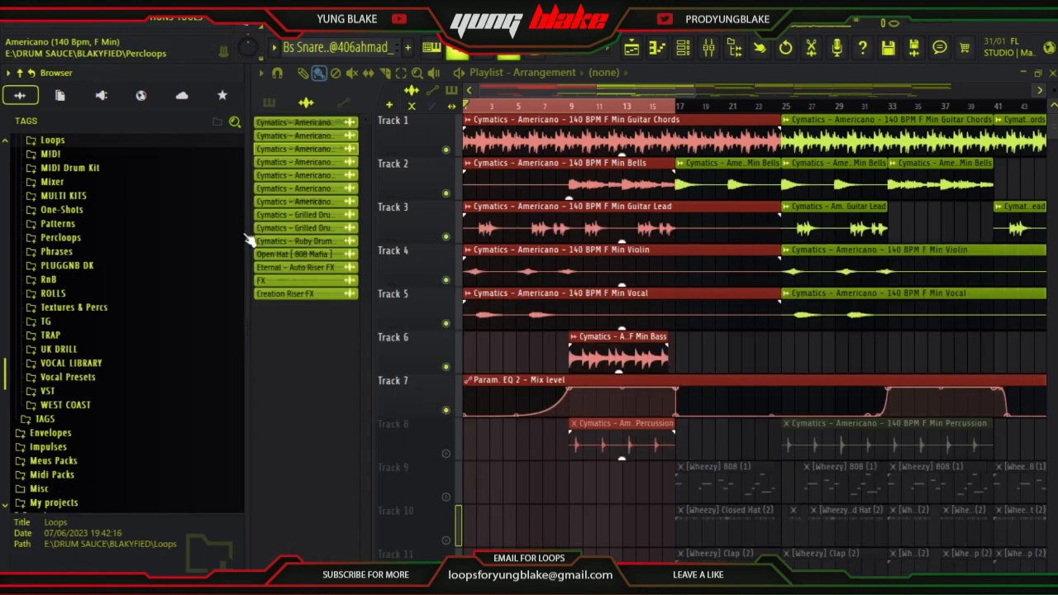
pyautogui.click(559, 229)
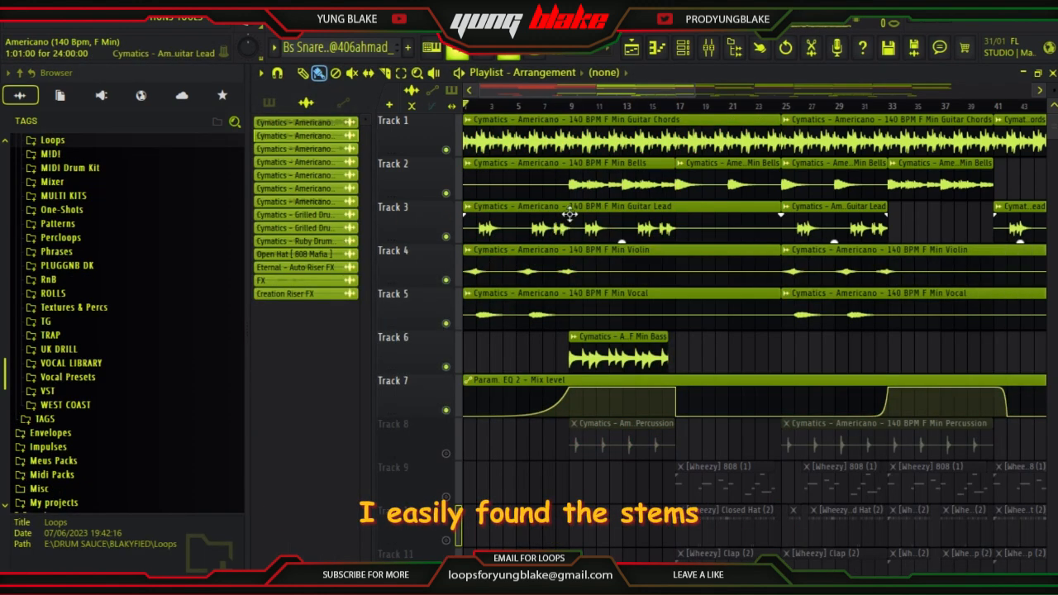
# Select the audio channels from Guitar Chords through Open Hat in the channel rack, plus mixer tracks 1 to 7.
pyautogui.click(712, 53)
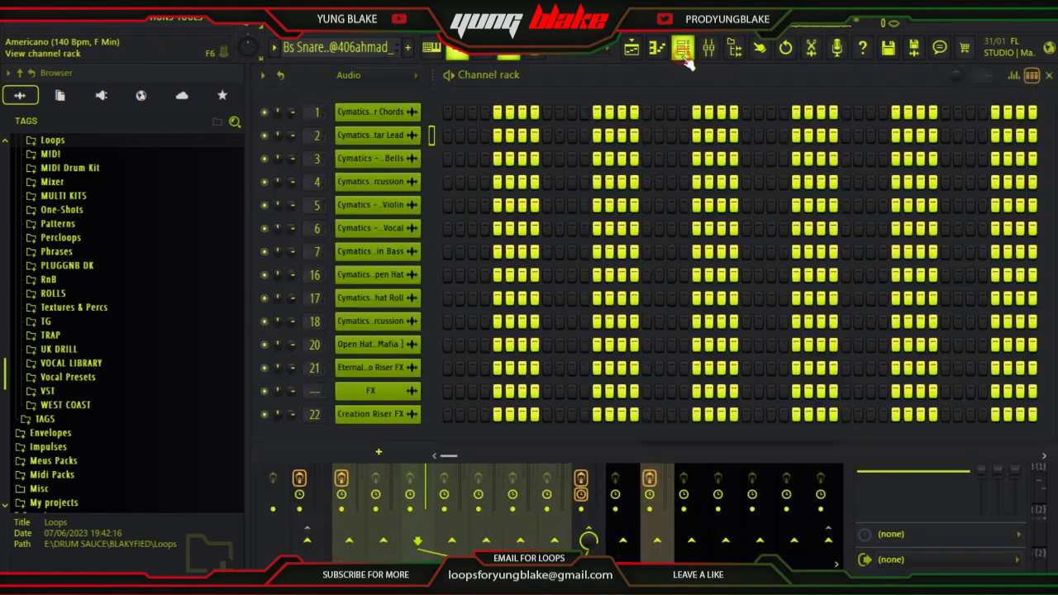
pyautogui.click(683, 47)
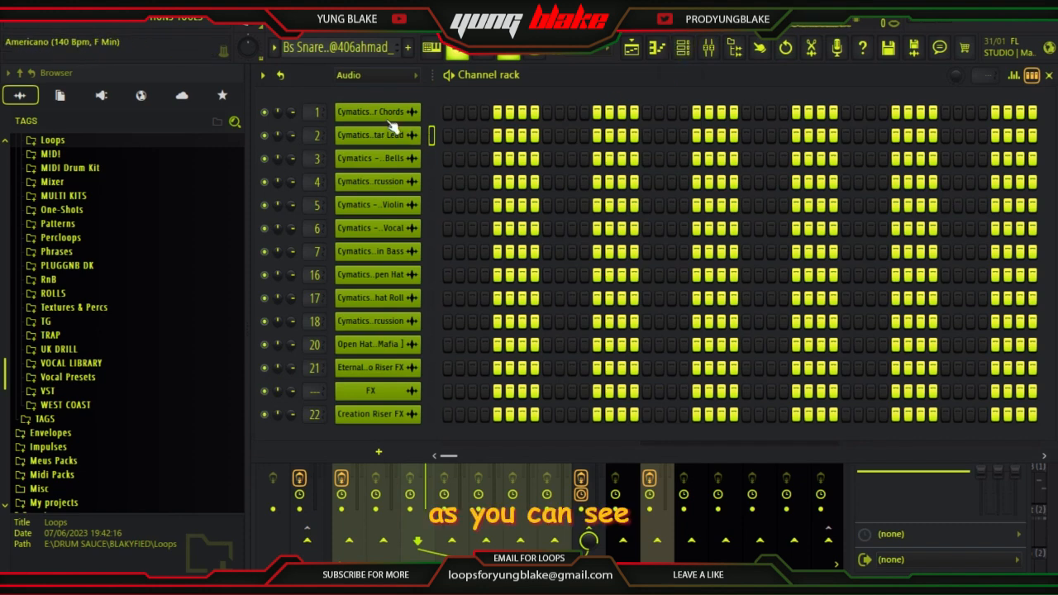
pyautogui.moveTo(426, 107); pyautogui.dragTo(425, 219)
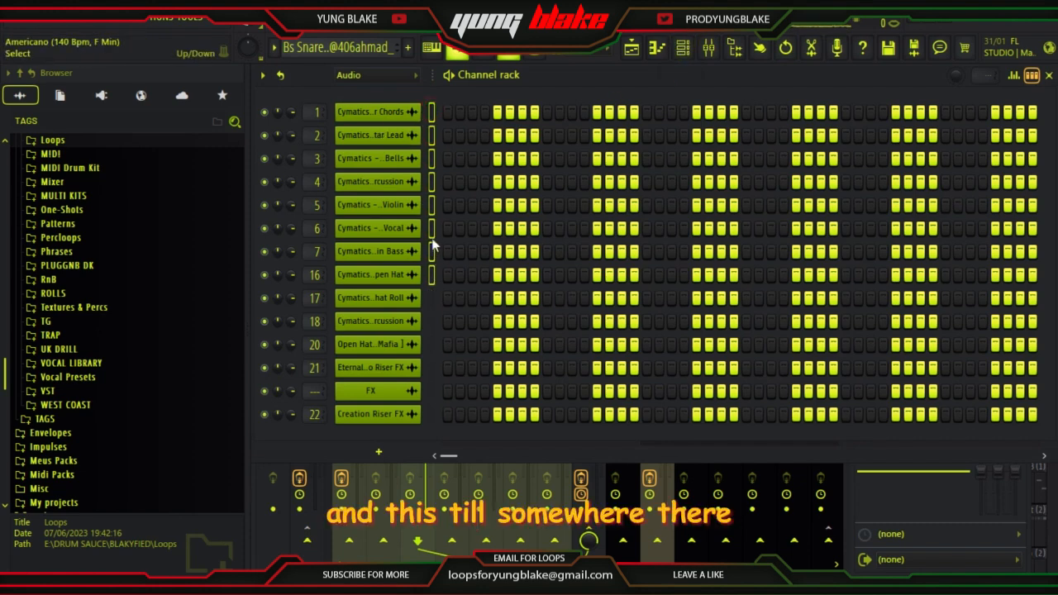
pyautogui.click(720, 50)
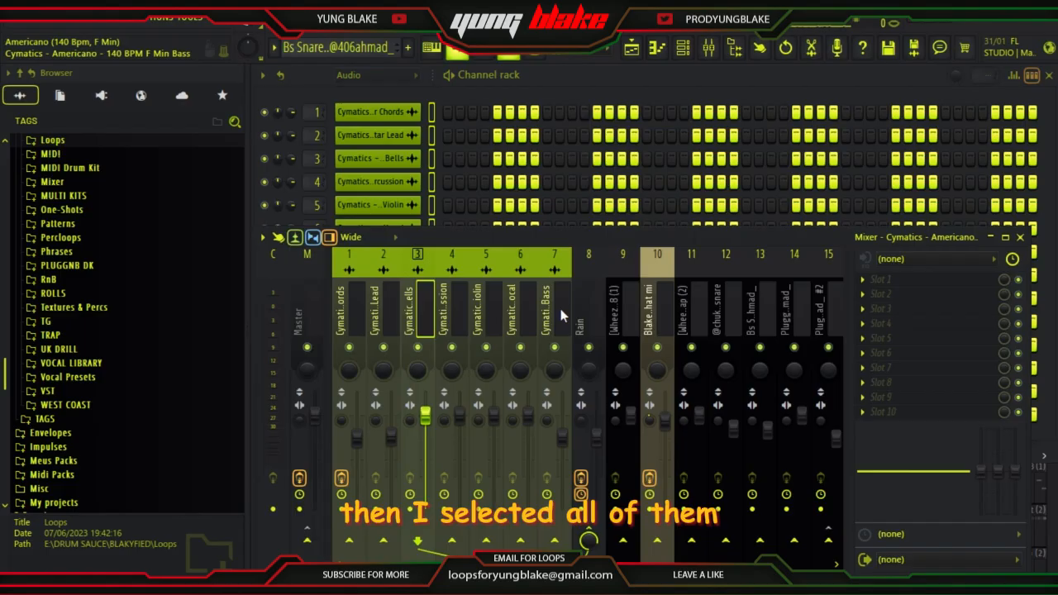
pyautogui.moveTo(558, 315)
pyautogui.mouseDown()
pyautogui.moveTo(375, 319)
pyautogui.moveTo(555, 304)
pyautogui.mouseUp()
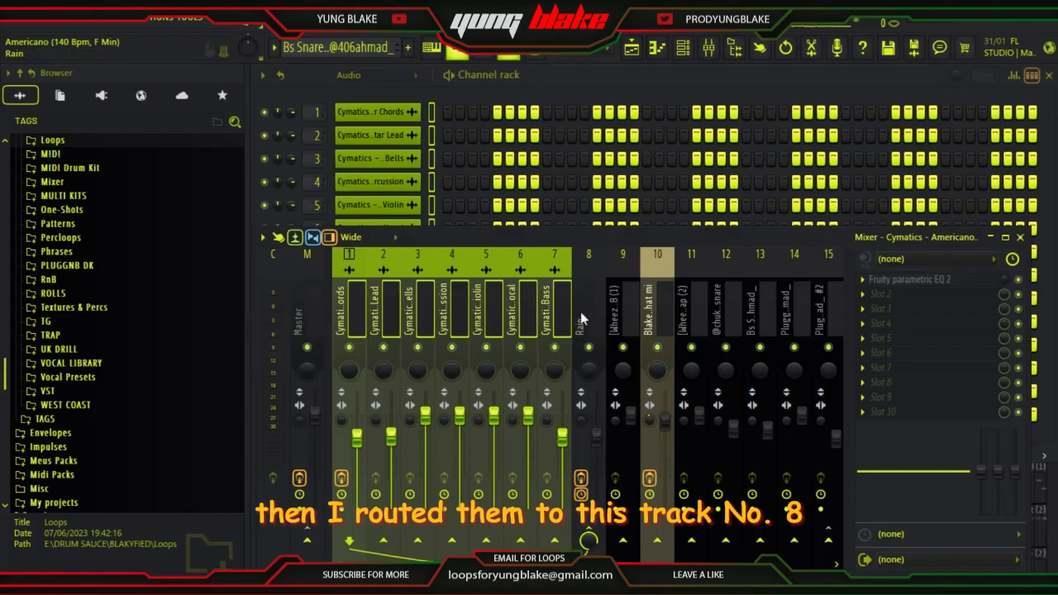
# Select mixer track 8, Rain, and browse its saved track states around Blakes Atmostphere Melody without loading one.
pyautogui.click(581, 319)
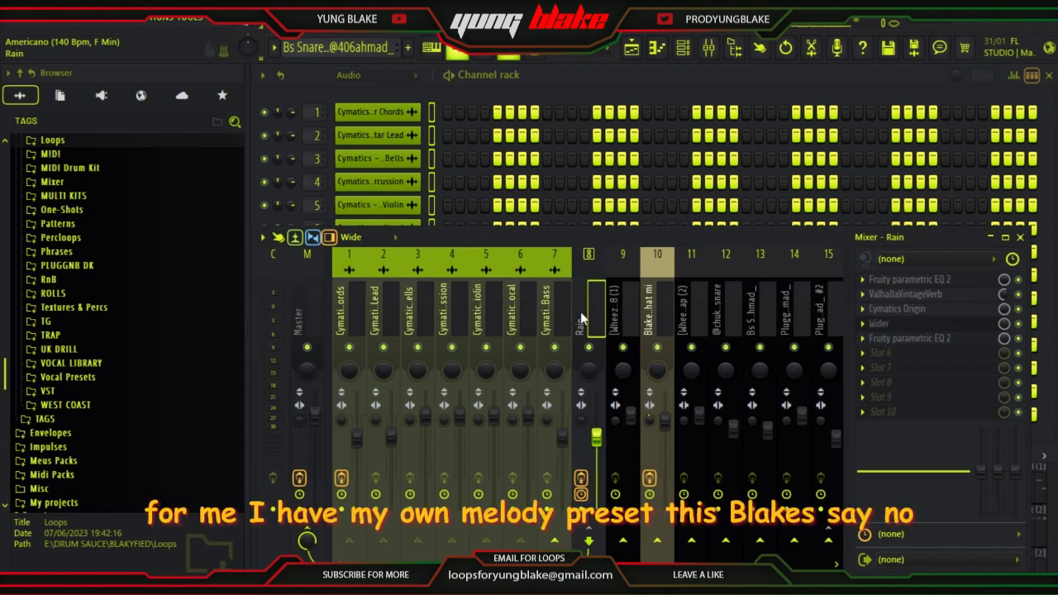
pyautogui.rightClick(581, 319)
pyautogui.moveTo(651, 231)
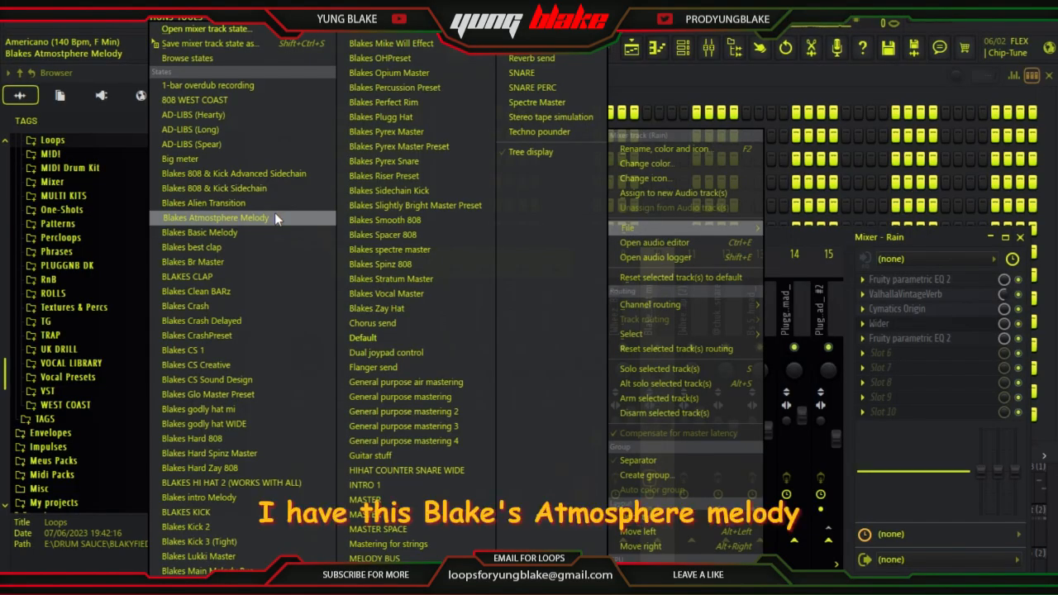
pyautogui.click(809, 244)
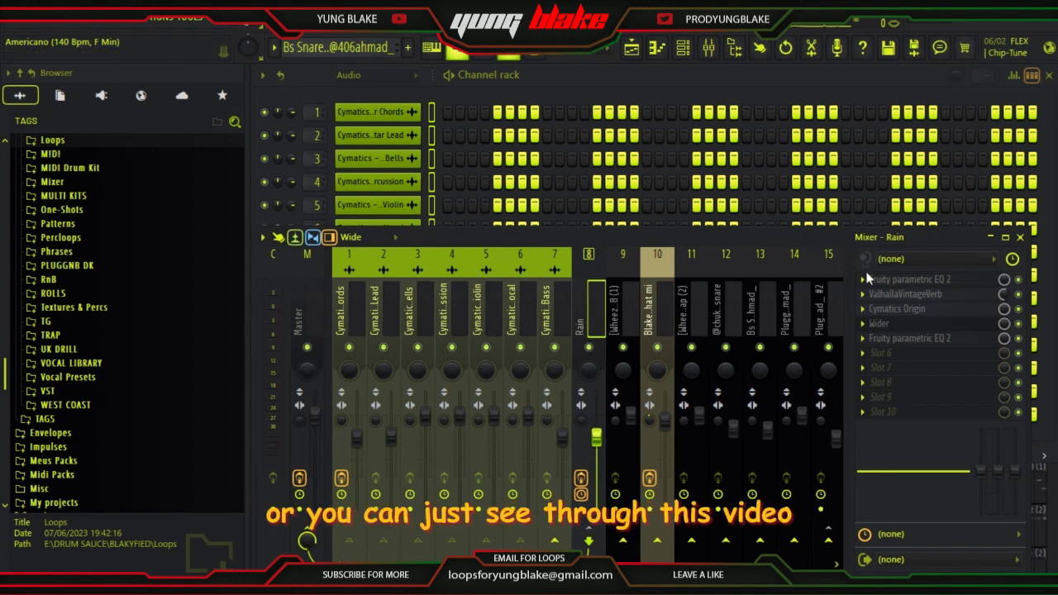
# Examine the settings of the first Fruity parametric EQ 2 and ValhallaVintageVerb on the Rain track.
pyautogui.click(912, 281)
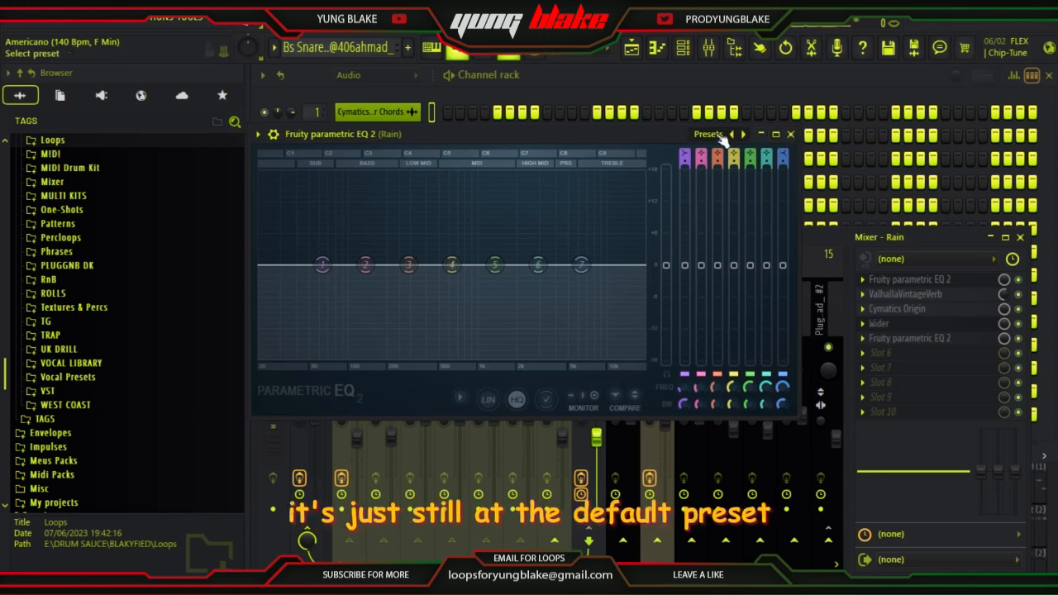
pyautogui.click(792, 134)
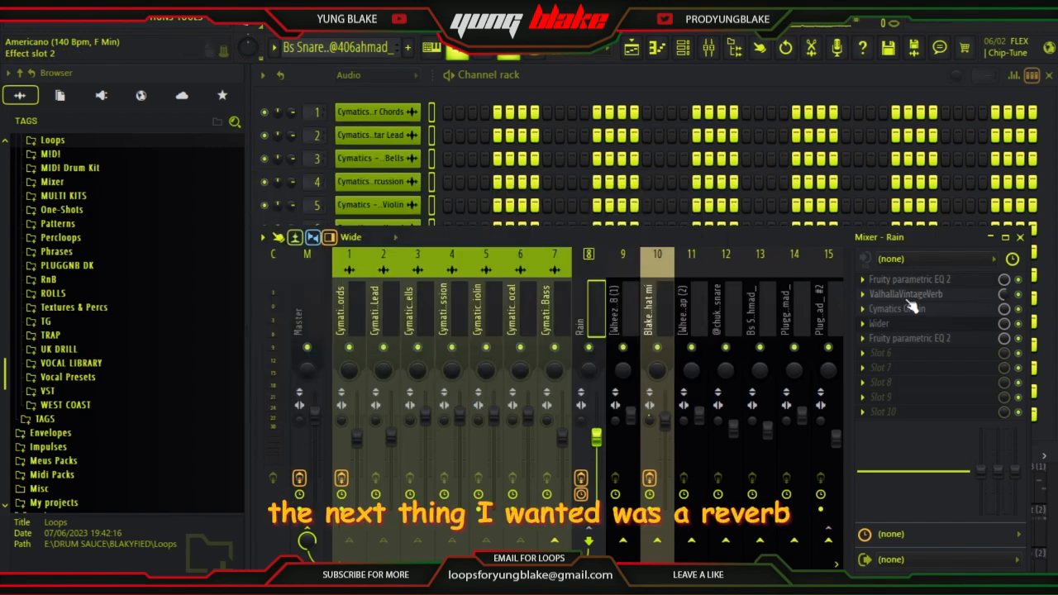
pyautogui.click(907, 296)
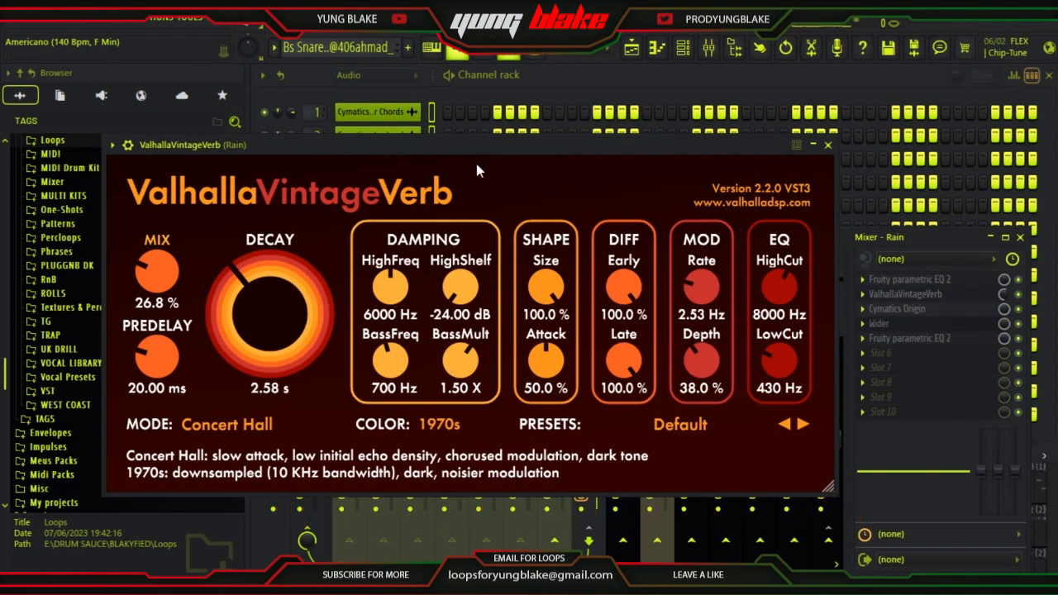
pyautogui.moveTo(471, 151); pyautogui.dragTo(596, 145)
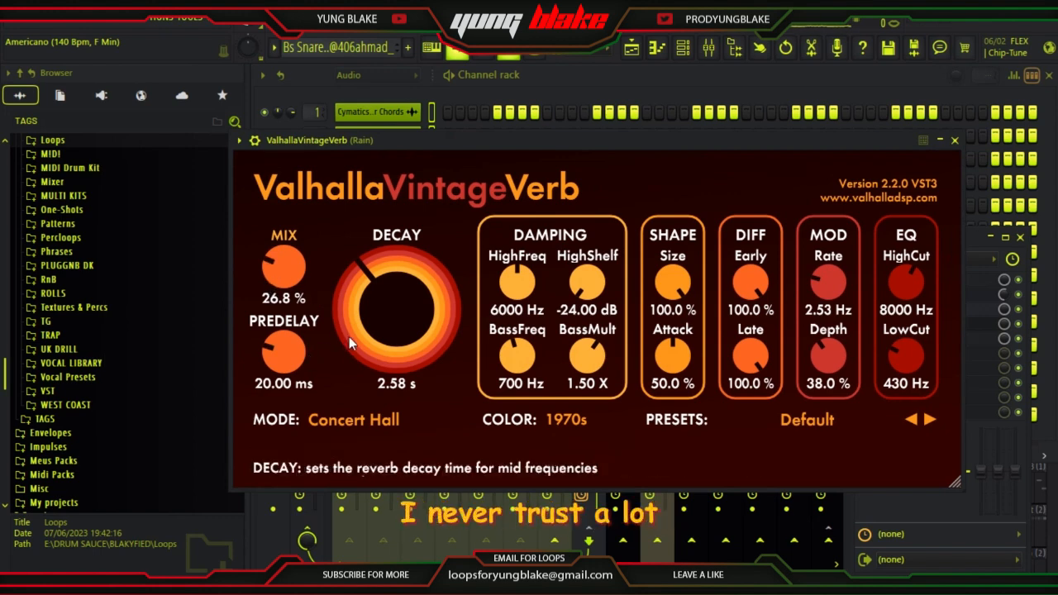
pyautogui.click(954, 140)
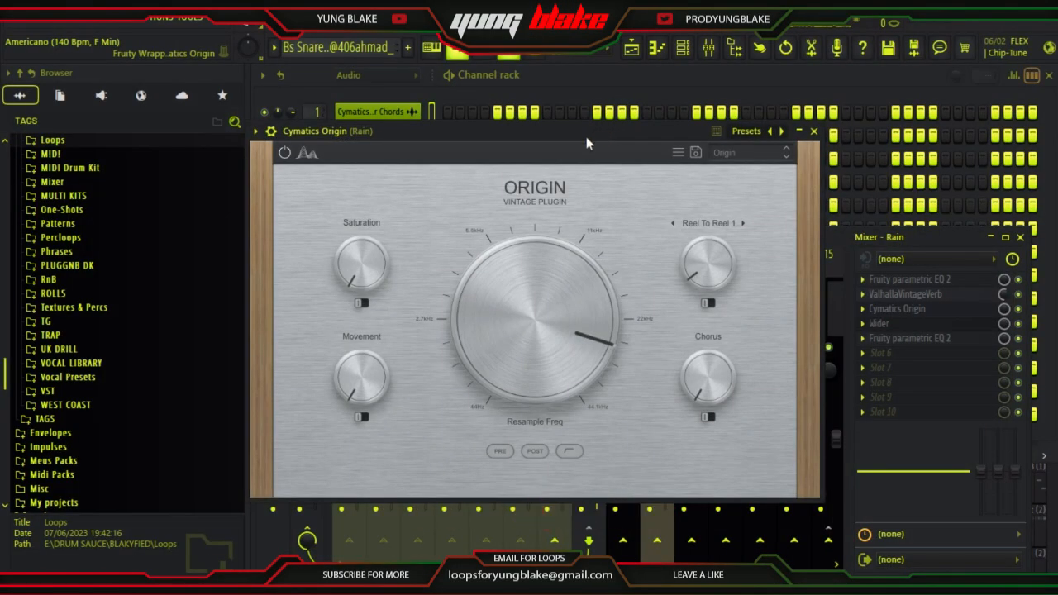
# Examine the Cymatics Origin effect on the Rain track and look at its preset selection.
pyautogui.moveTo(584, 141); pyautogui.dragTo(579, 166)
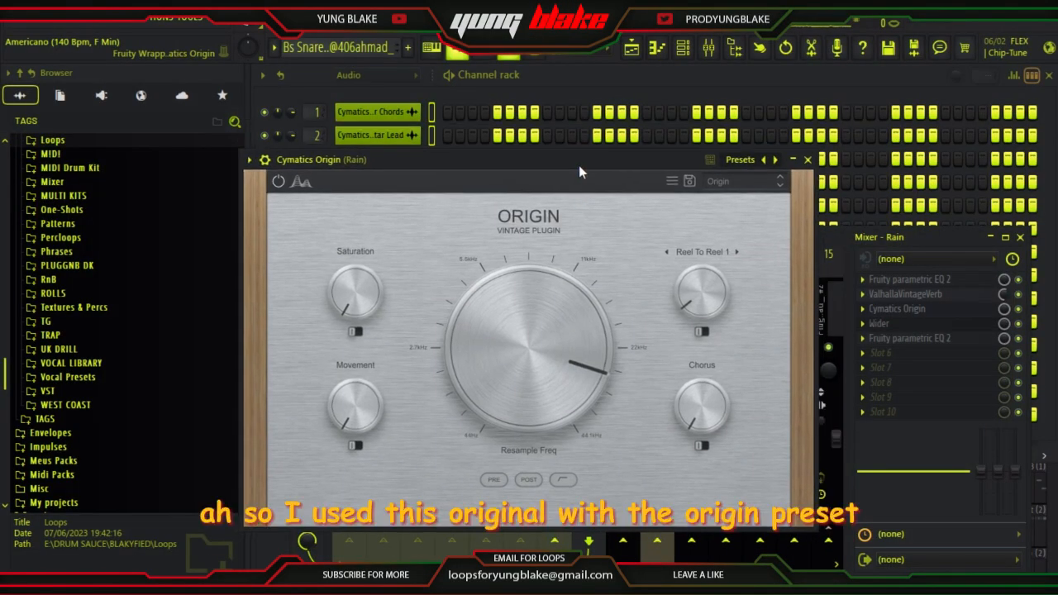
pyautogui.click(728, 181)
pyautogui.moveTo(735, 204)
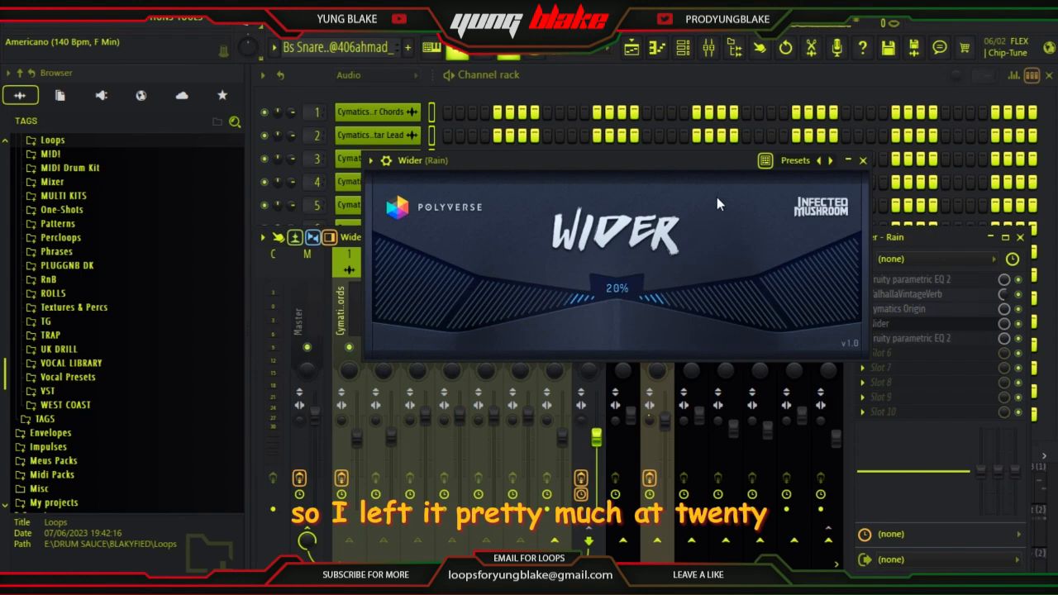
# Put away the Wider effect and examine the low-cut curve of the Rain track's last Fruity parametric EQ 2.
pyautogui.click(848, 160)
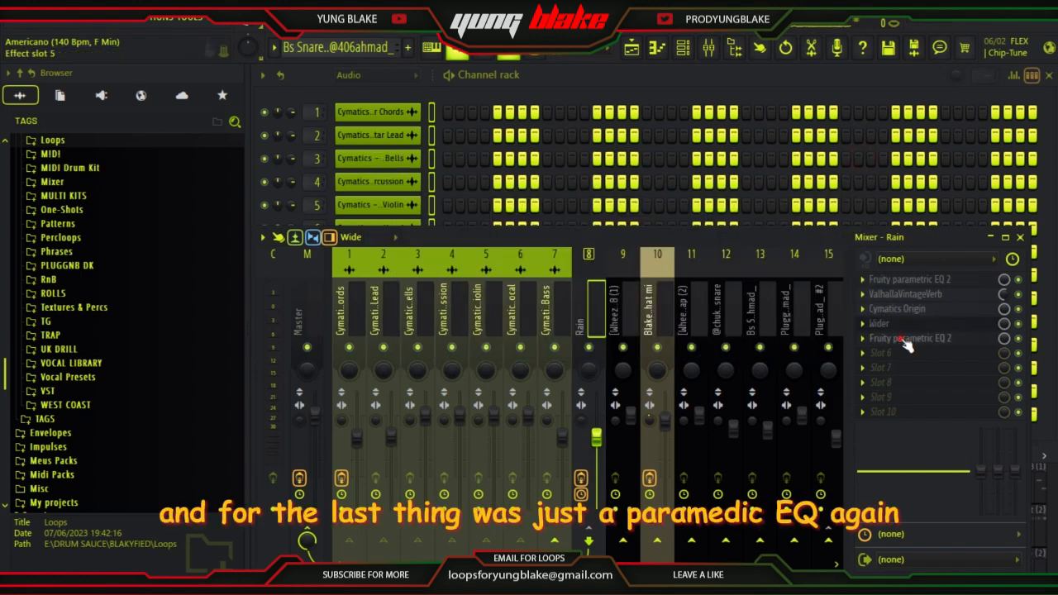
pyautogui.click(908, 344)
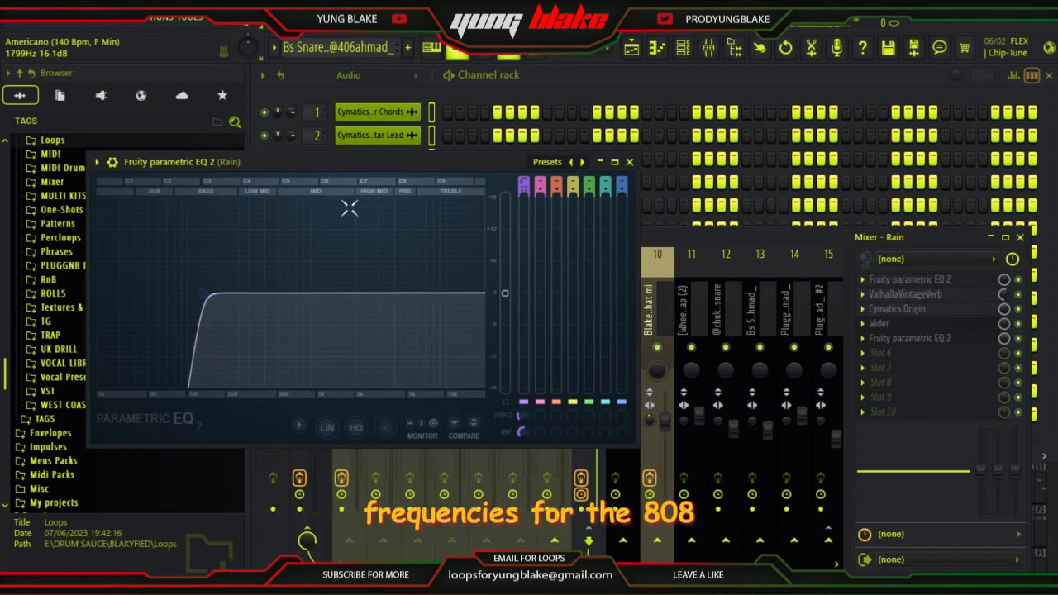
pyautogui.click(629, 162)
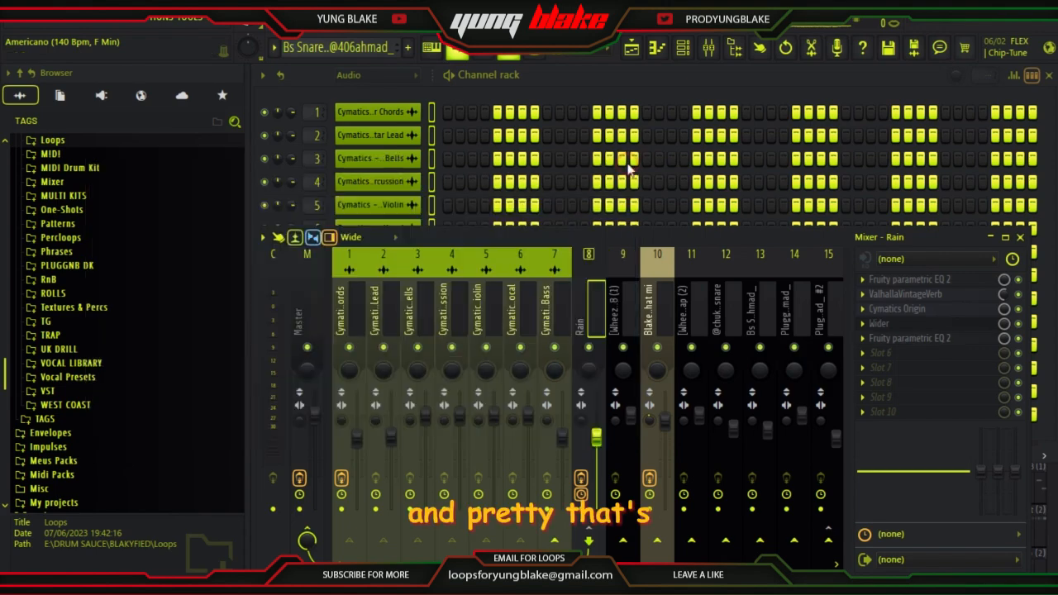
# Return to the playlist and view the muted drum patterns from track 9 downward.
pyautogui.click(628, 43)
pyautogui.keyDown('ctrl'); pyautogui.scroll(-2, 590, 242); pyautogui.keyUp('ctrl')
pyautogui.scroll(-6, 638, 359)
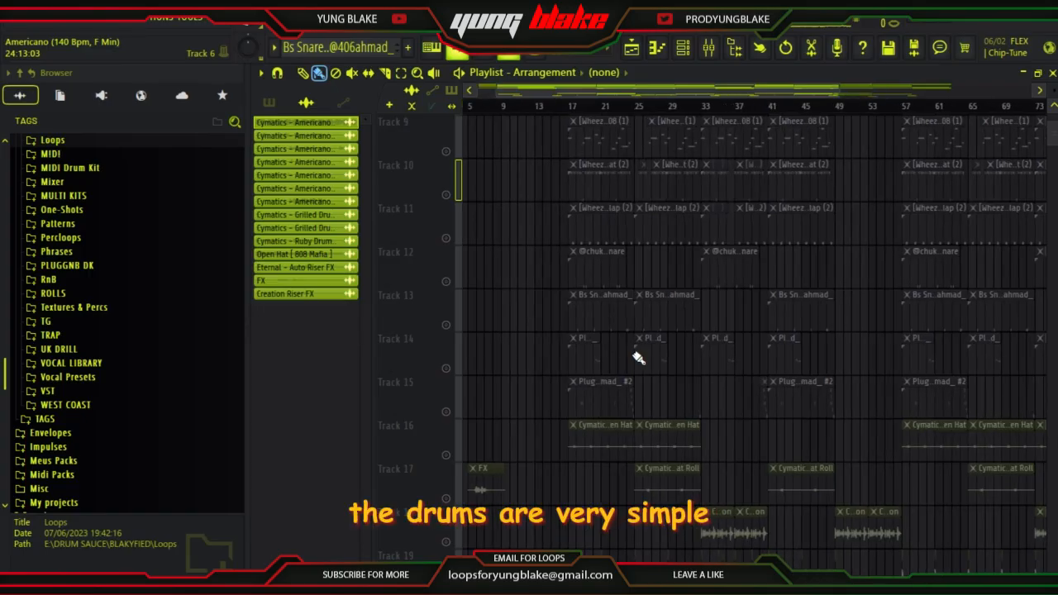
# Play the arrangement's drum section from bar 17 and look over the patterns and loops on tracks 8 to 21.
pyautogui.scroll(6, 637, 359)
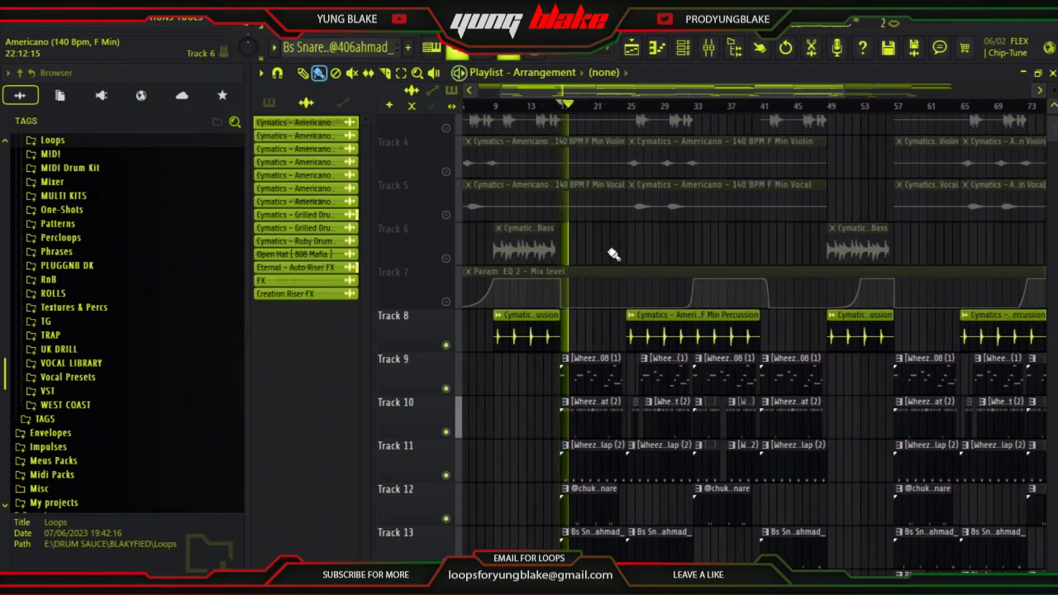
pyautogui.scroll(3, 613, 254)
pyautogui.scroll(4, 554, 433)
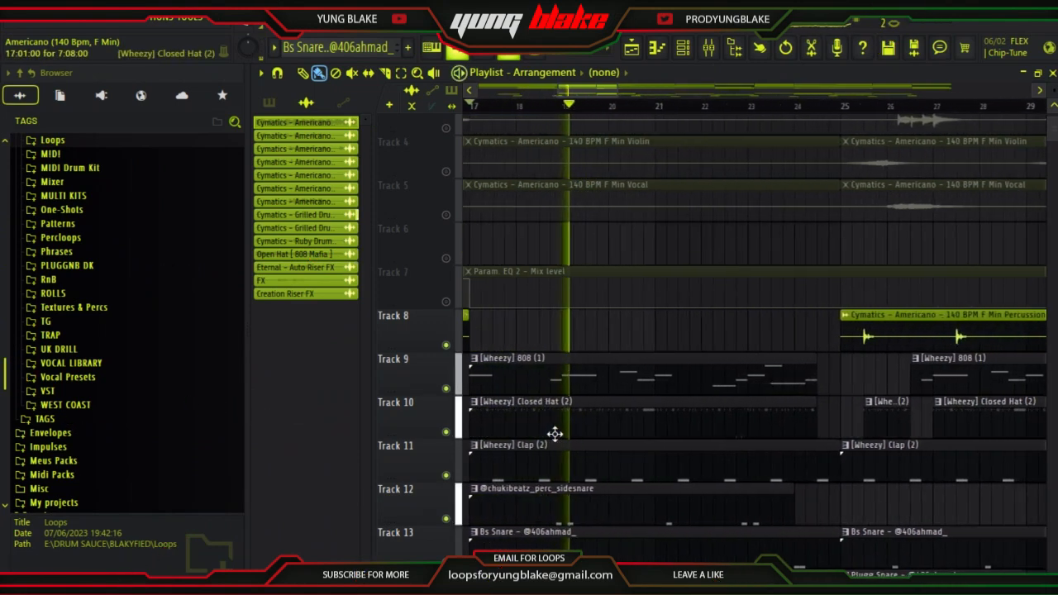
pyautogui.scroll(-3, 598, 450)
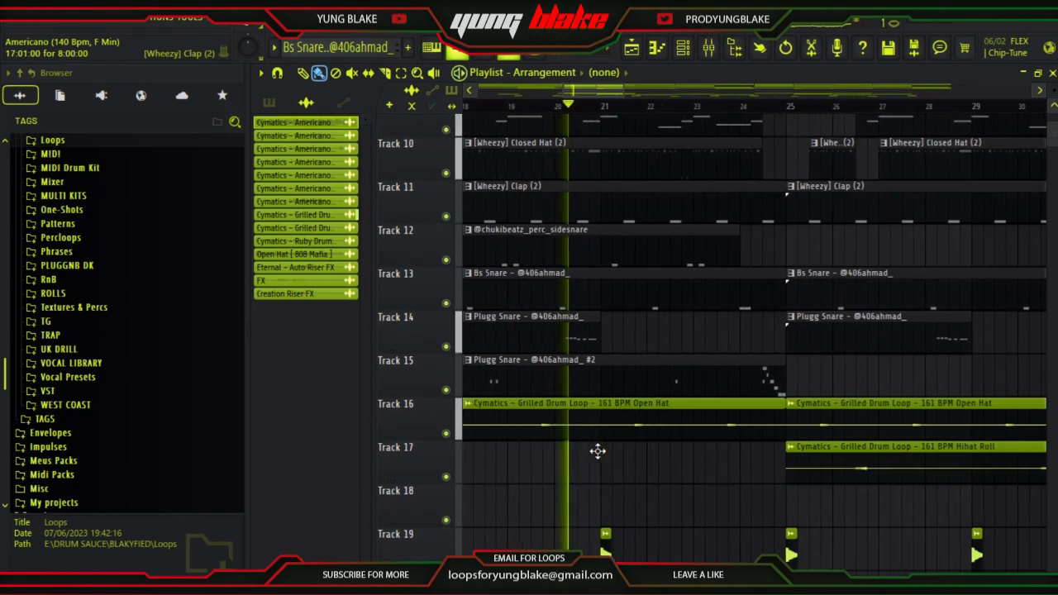
pyautogui.scroll(-3, 598, 450)
pyautogui.scroll(-2, 597, 451)
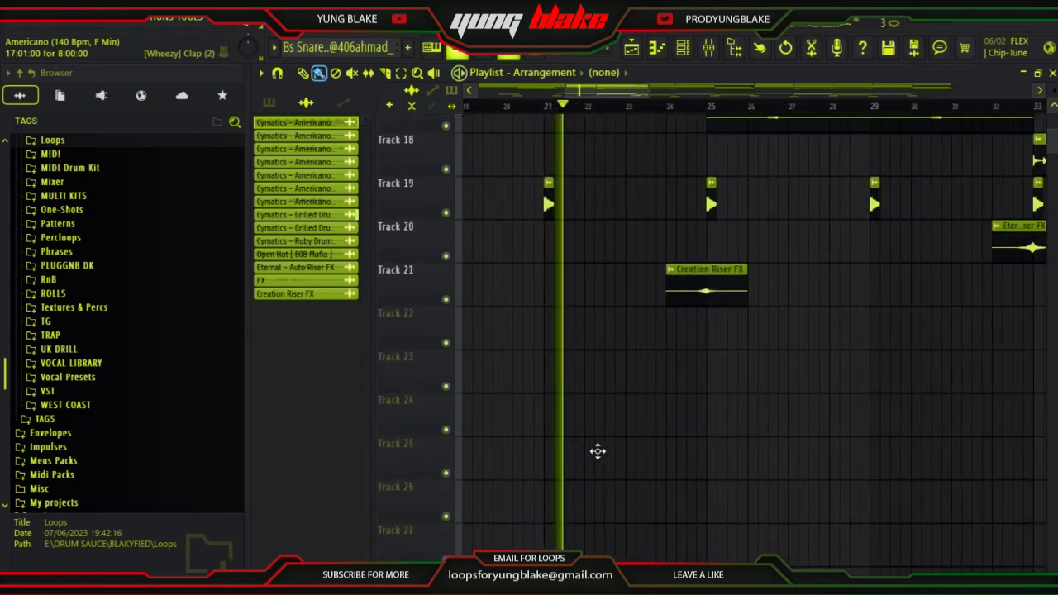
pyautogui.scroll(4, 597, 450)
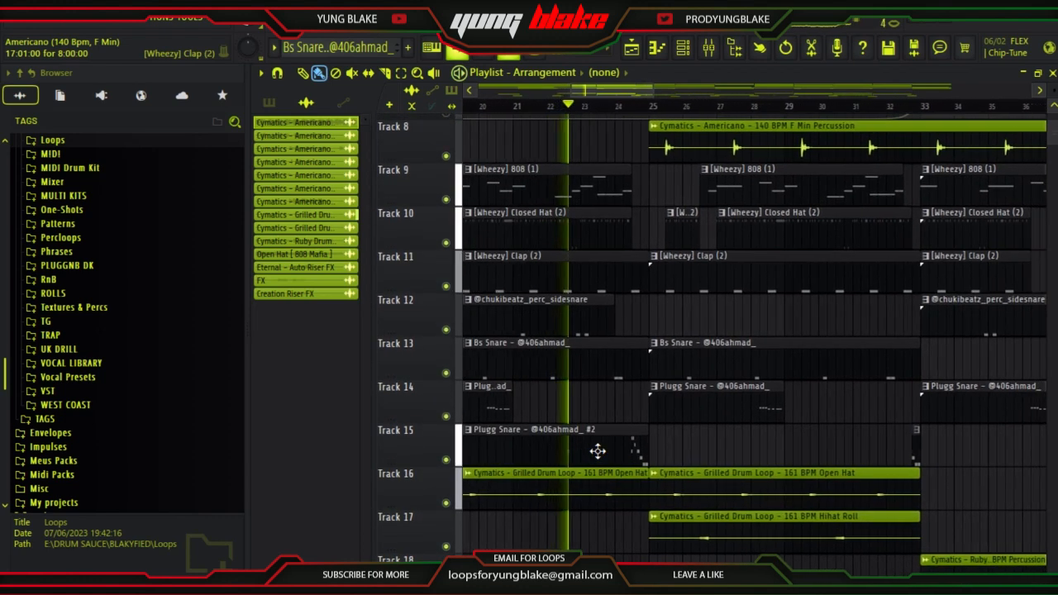
pyautogui.scroll(1, 598, 452)
pyautogui.scroll(-3, 597, 452)
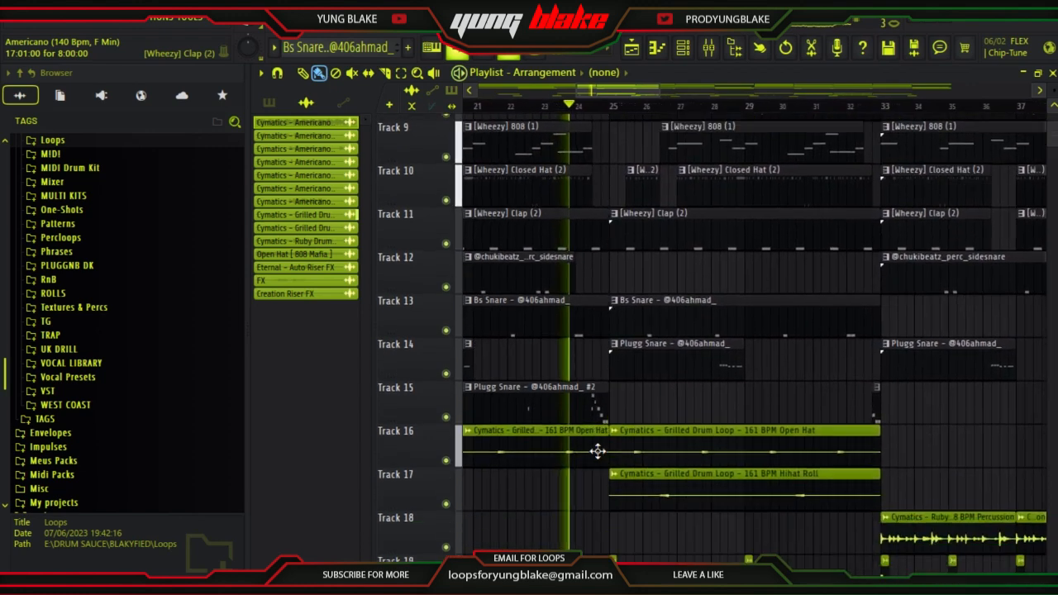
pyautogui.scroll(3, 598, 452)
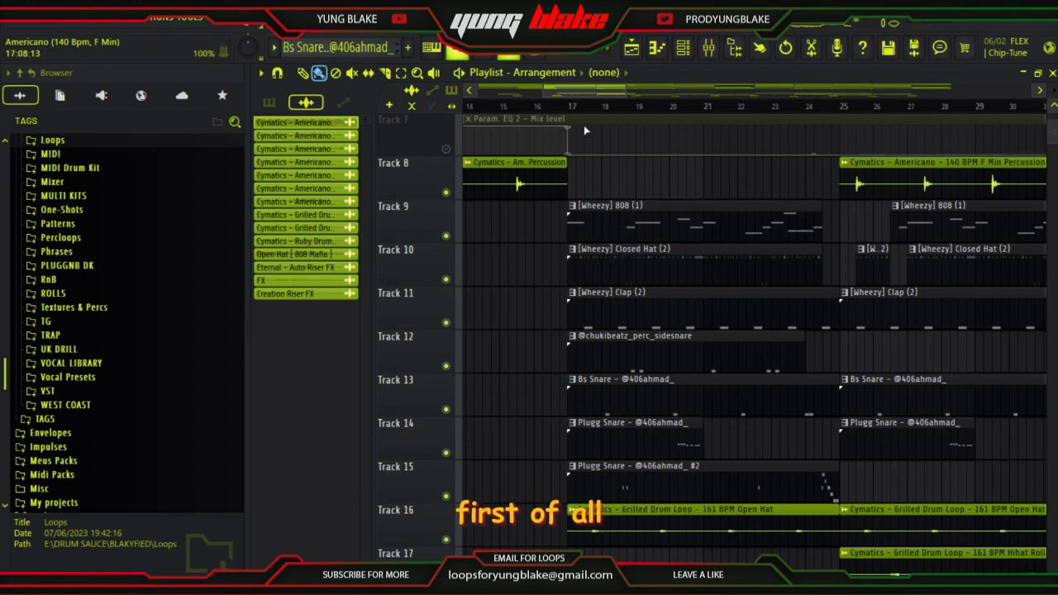
# Open the [Wheezy] 808 (1) pattern on track 9 and check the sample settings of its channel.
pyautogui.doubleClick(592, 220)
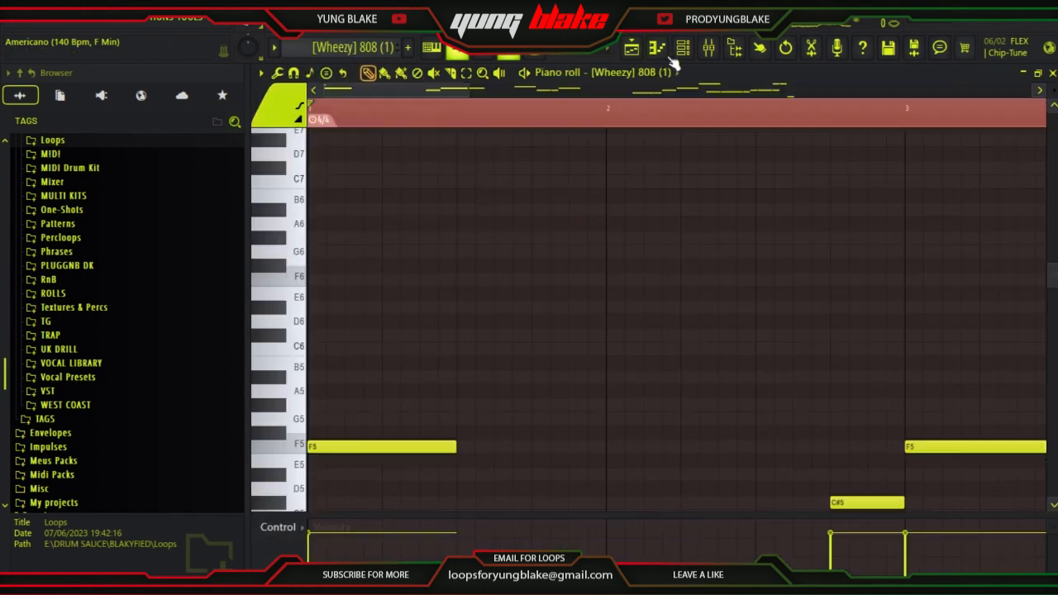
pyautogui.click(685, 52)
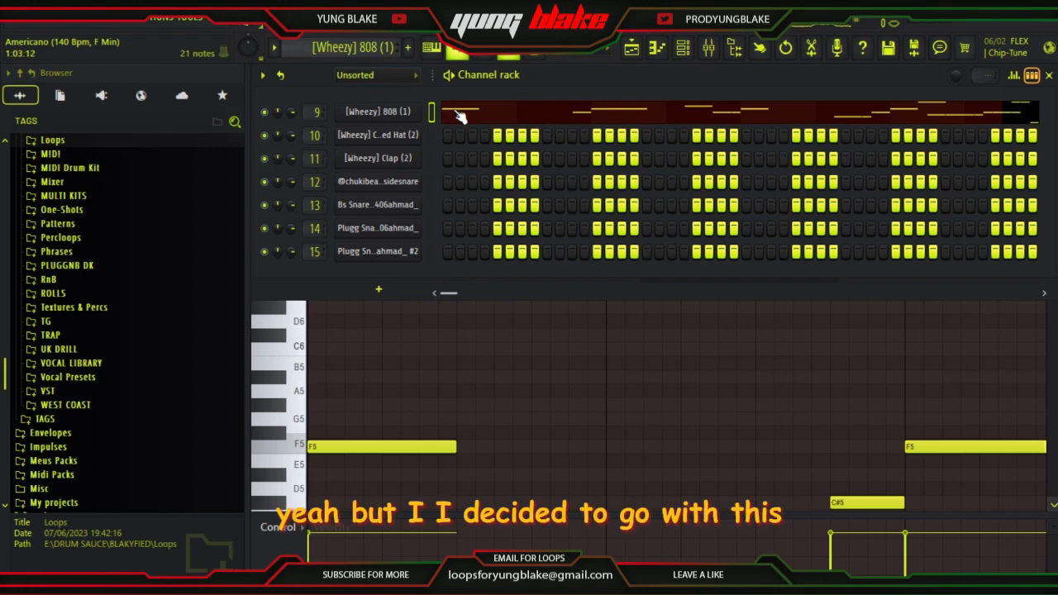
pyautogui.click(380, 112)
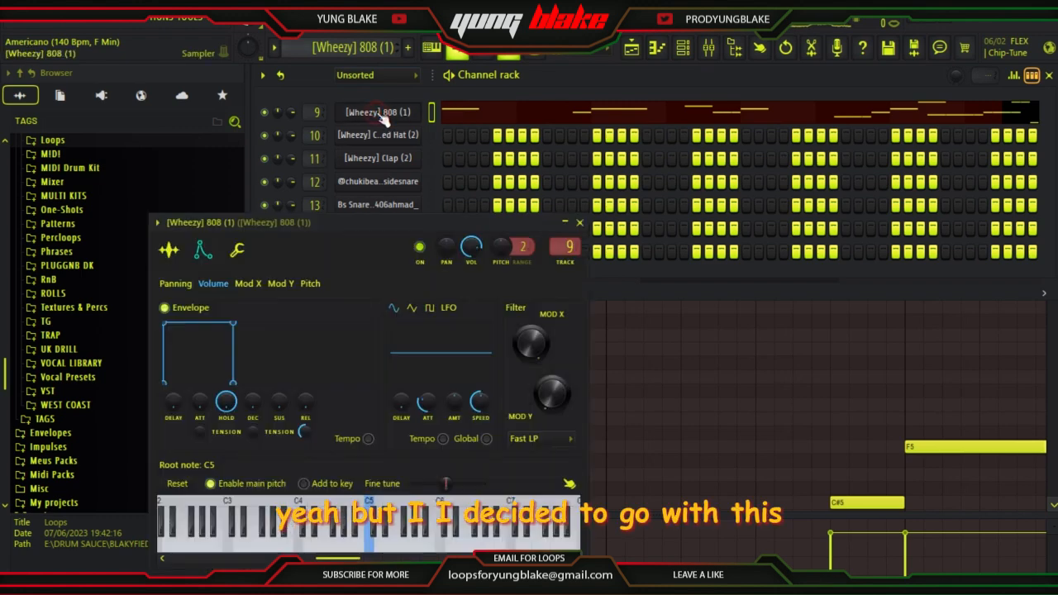
pyautogui.click(168, 250)
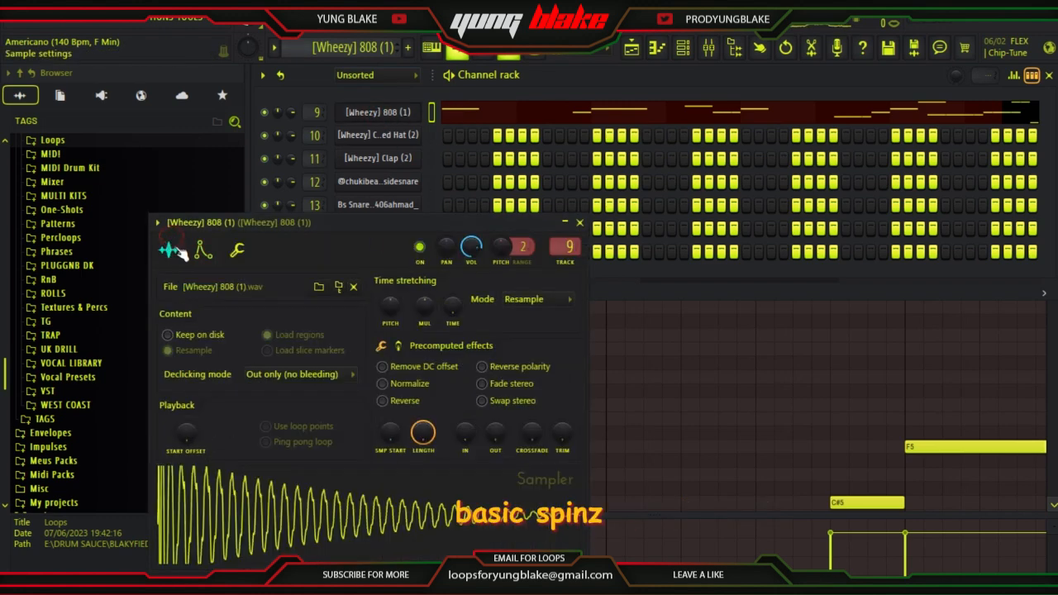
pyautogui.click(580, 222)
# Examine the 808 notes in the piano roll across all eight bars, focusing on the variation in bars 6 to 8.
pyautogui.click(507, 111)
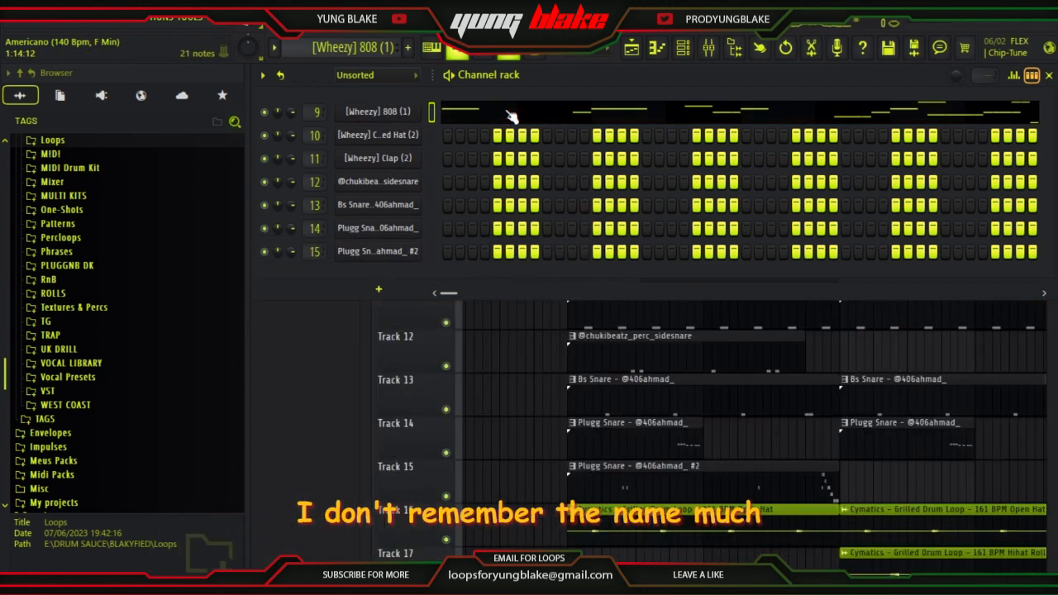
pyautogui.click(507, 111)
pyautogui.scroll(-2, 390, 329)
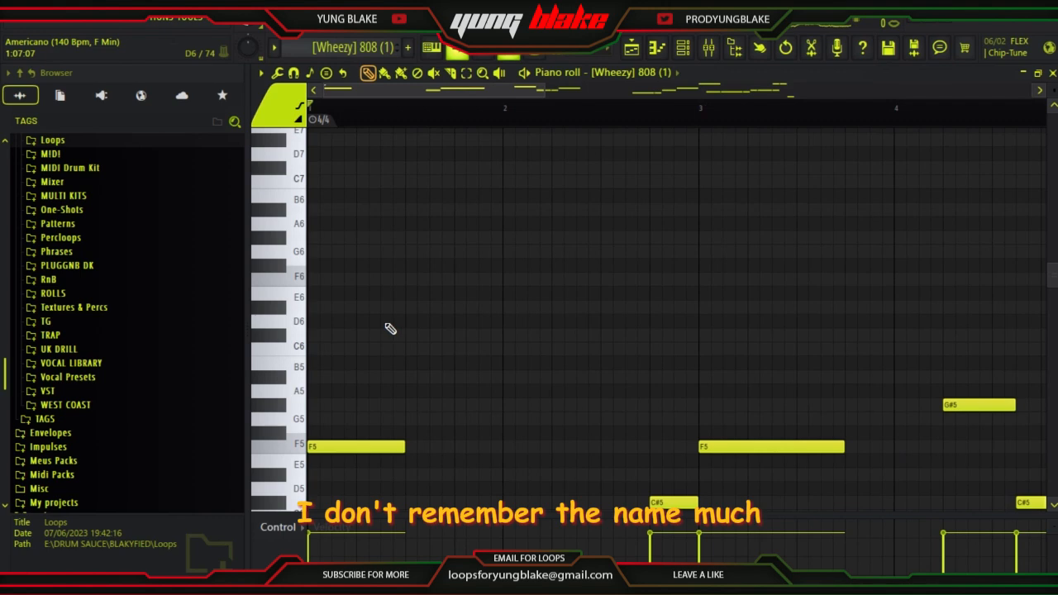
pyautogui.scroll(-3, 391, 329)
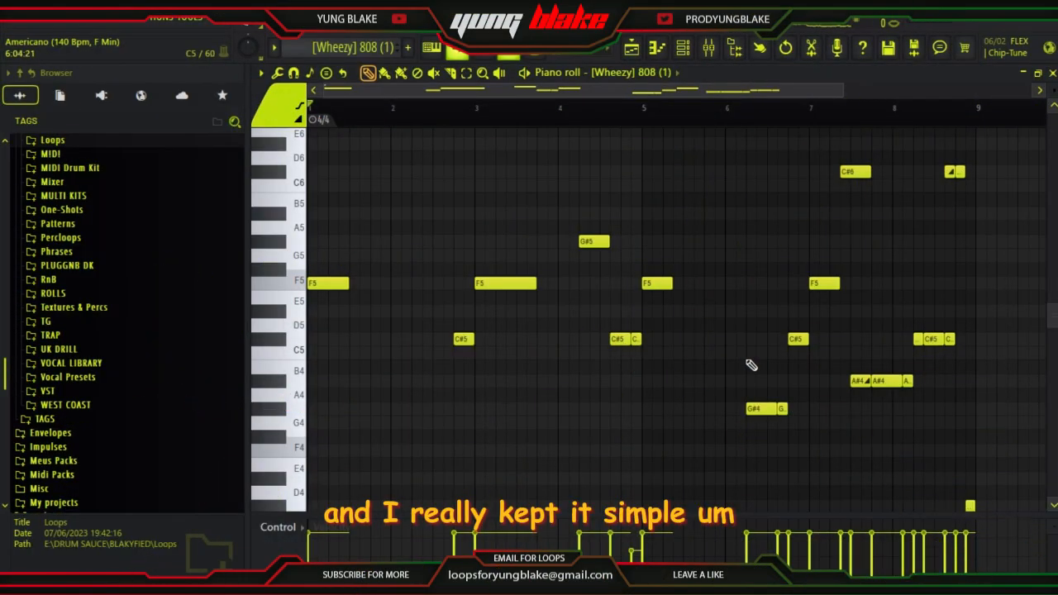
pyautogui.scroll(3, 1046, 321)
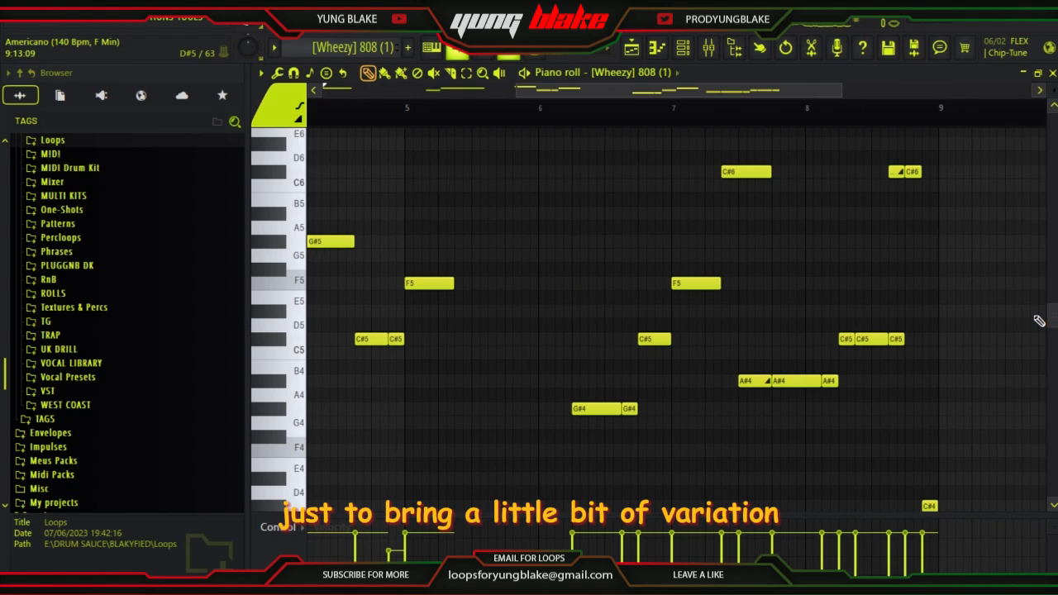
pyautogui.scroll(2, 963, 325)
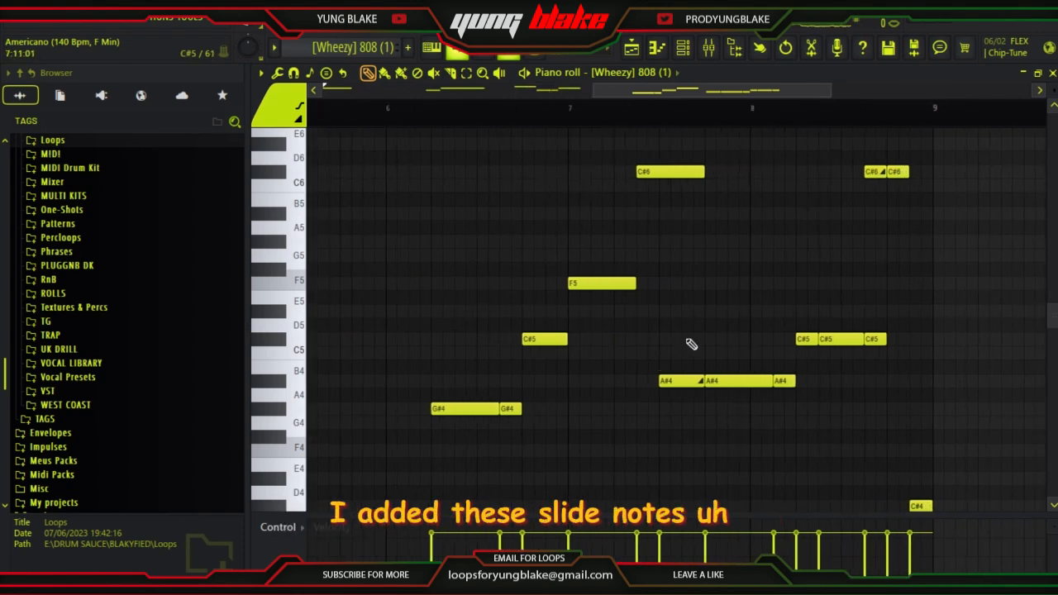
# Point out the A#4 and C#6 slide notes and play the 808 pattern from bar 7.
pyautogui.moveTo(686, 335); pyautogui.dragTo(687, 449)
pyautogui.click(871, 169)
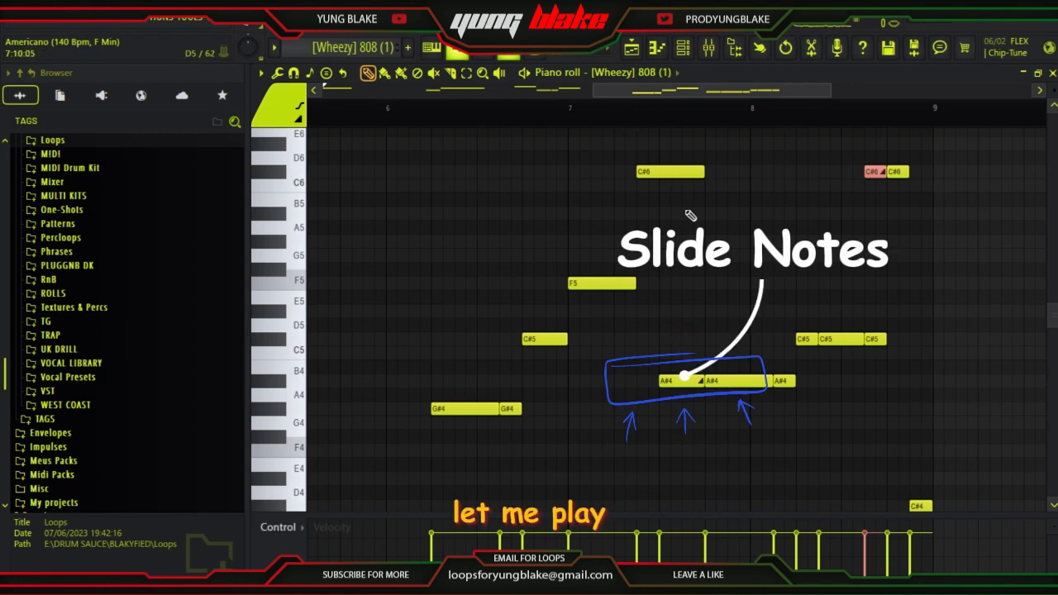
pyautogui.click(571, 126)
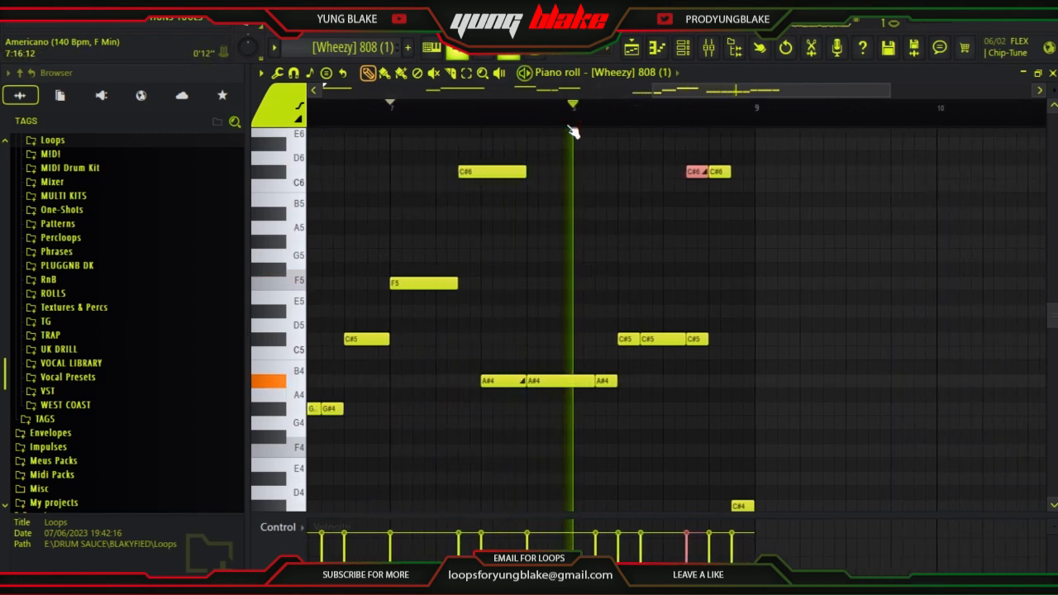
pyautogui.press('space')
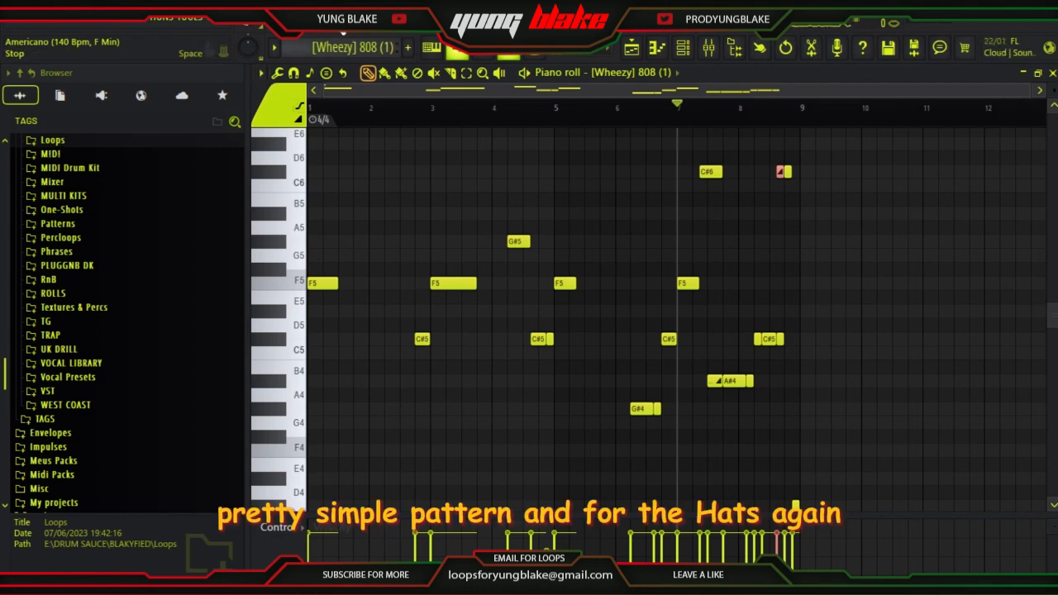
# Open the [Wheezy] Closed Hat (2) pattern on track 10 and view its opening bars.
pyautogui.click(630, 47)
pyautogui.doubleClick(621, 277)
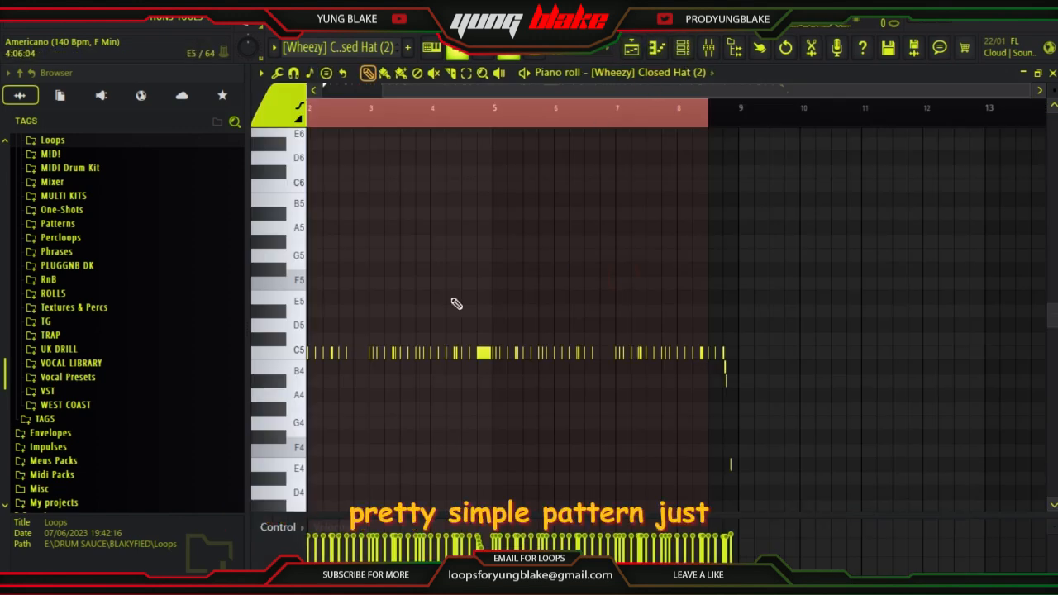
pyautogui.scroll(3, 456, 302)
pyautogui.moveTo(572, 89); pyautogui.dragTo(340, 119)
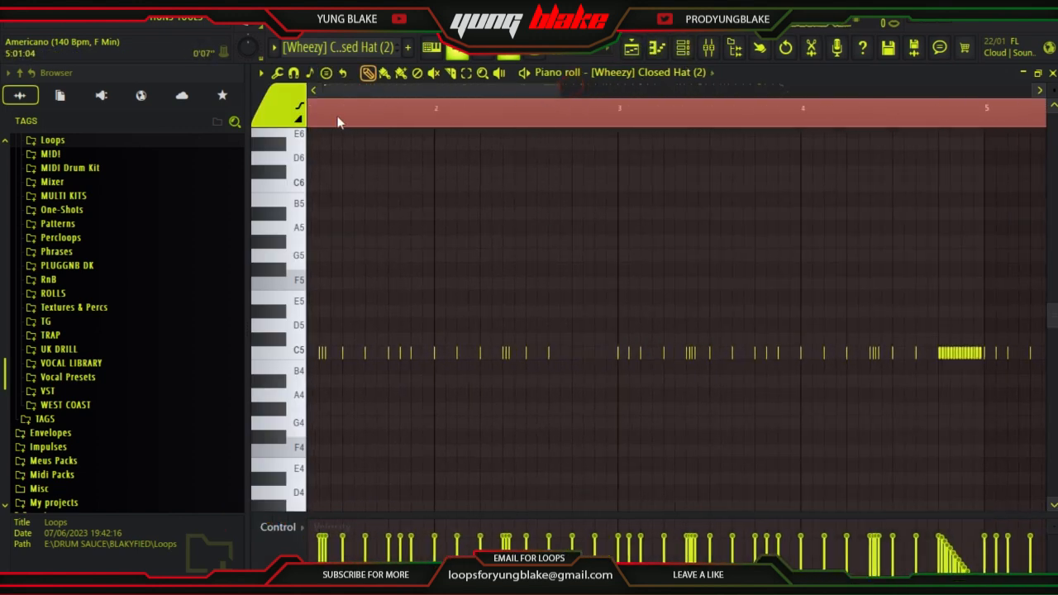
# Mark out the short hi-hat rolls in the first four bars of the closed hat pattern.
pyautogui.moveTo(366, 336); pyautogui.dragTo(385, 371)
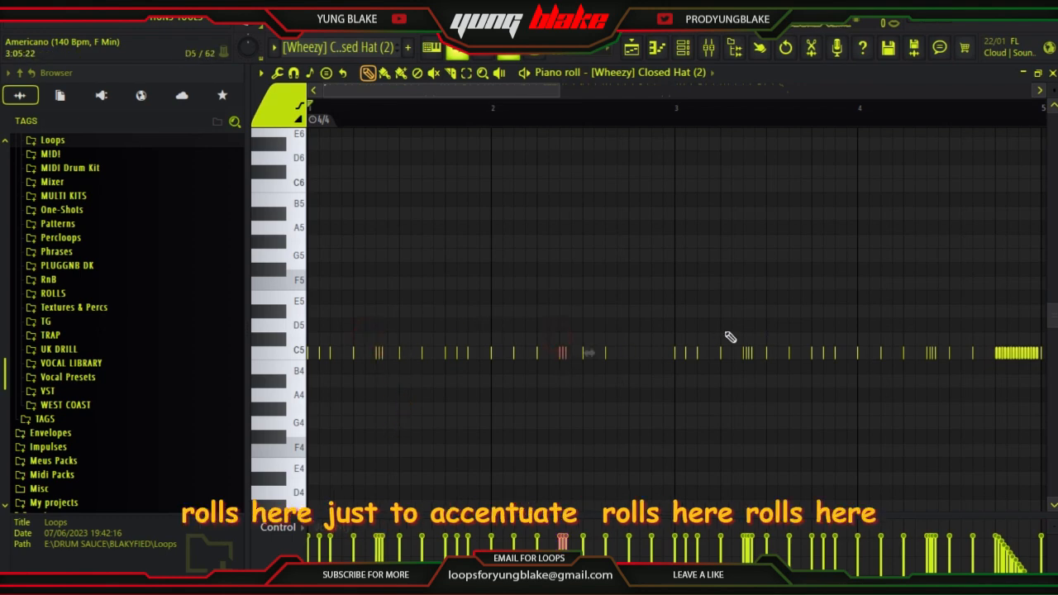
pyautogui.scroll(-2, 771, 390)
pyautogui.moveTo(821, 320); pyautogui.dragTo(837, 398)
# Select the transition roll at the end of bar 4 and examine the velocities of its notes.
pyautogui.moveTo(876, 350); pyautogui.dragTo(916, 383)
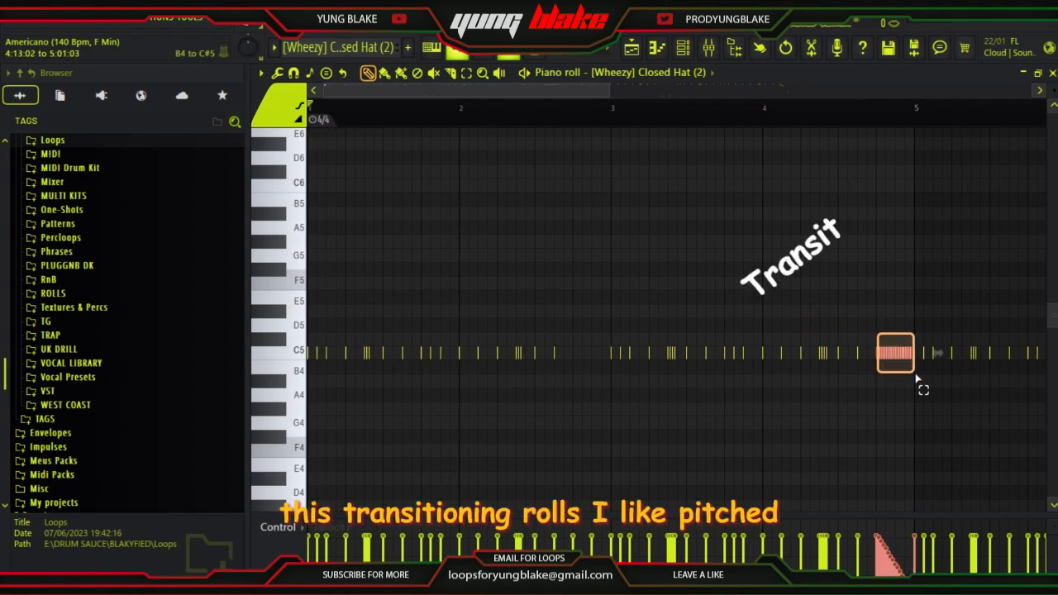
pyautogui.scroll(2, 919, 382)
pyautogui.scroll(2, 921, 379)
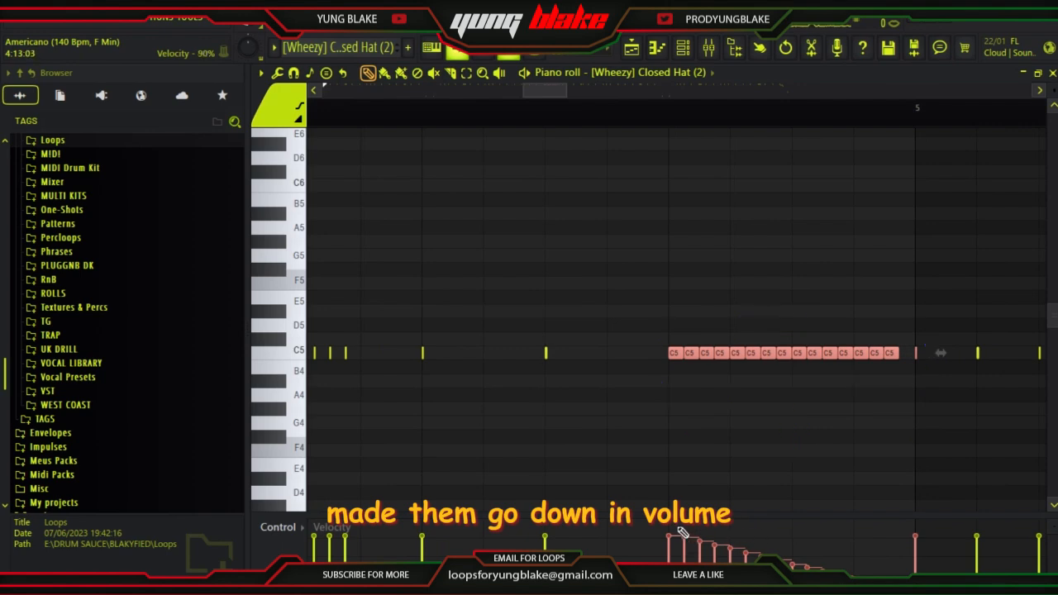
pyautogui.scroll(-3, 855, 529)
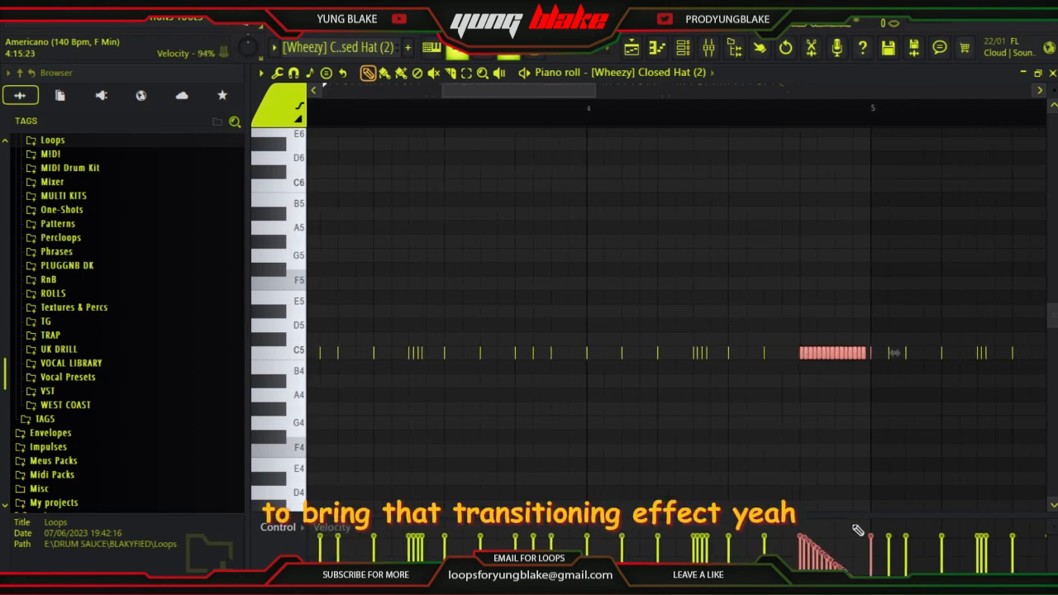
# Play the closed hat pattern from the start while viewing all its bars, and stop playback.
pyautogui.click(805, 120)
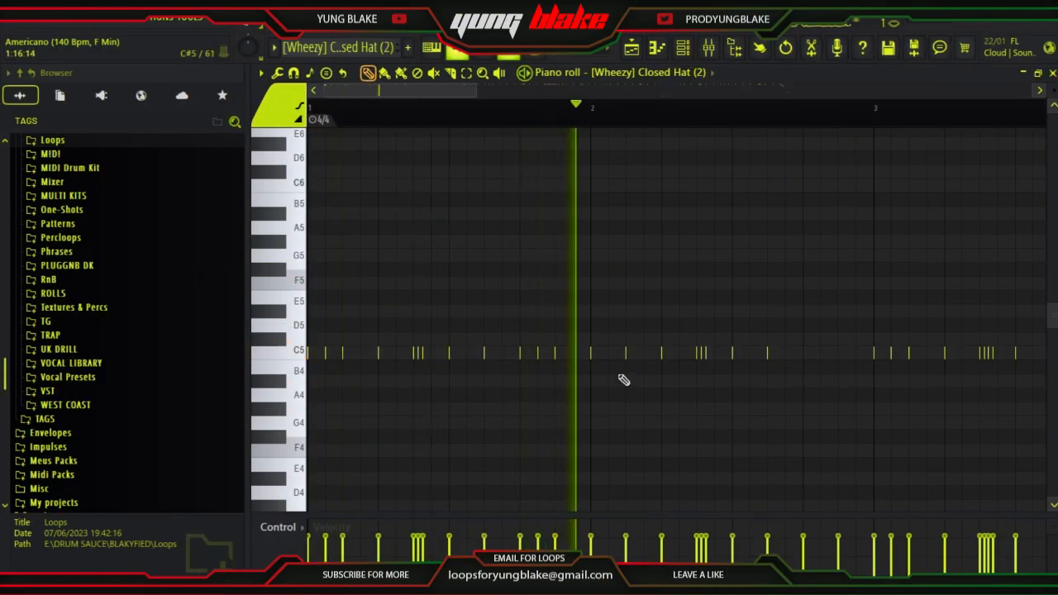
pyautogui.scroll(-2, 628, 378)
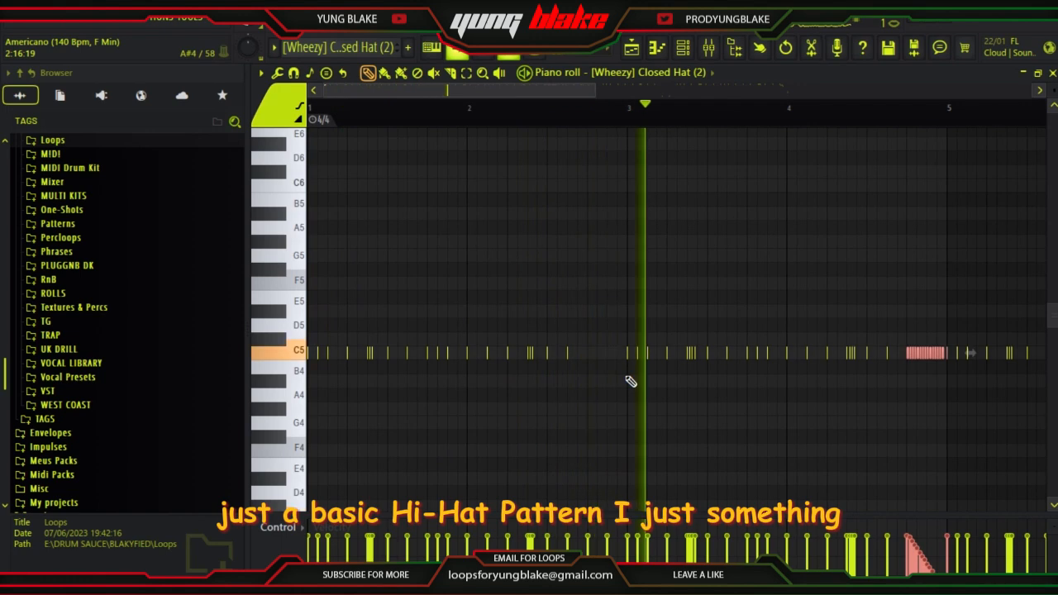
pyautogui.scroll(-2, 630, 381)
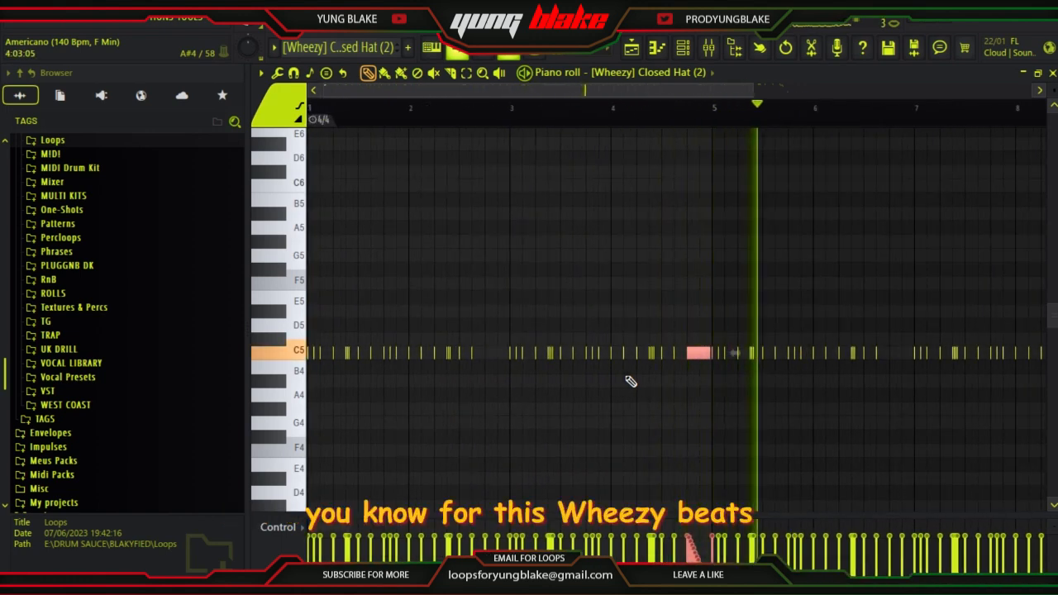
pyautogui.scroll(-2, 686, 398)
pyautogui.scroll(-1, 686, 398)
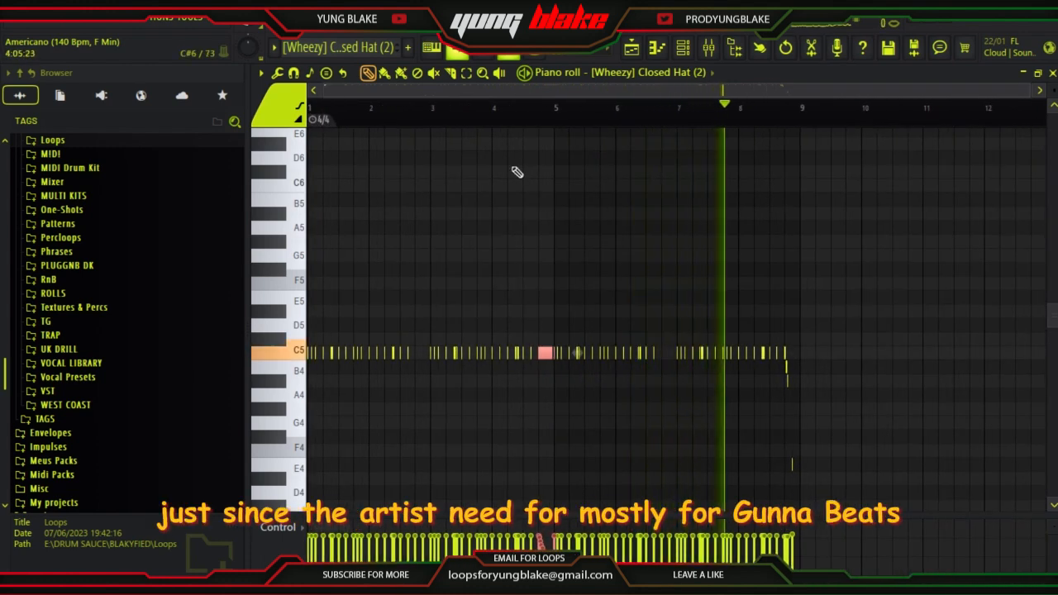
pyautogui.press('space')
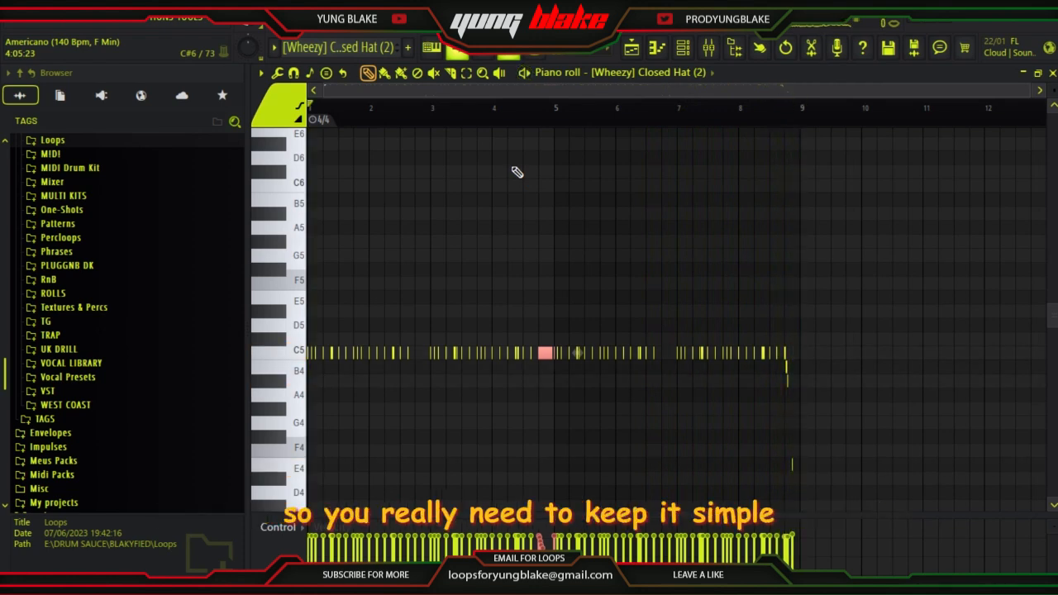
# Open the [Wheezy] Clap (2) pattern in the piano roll and play it.
pyautogui.click(684, 49)
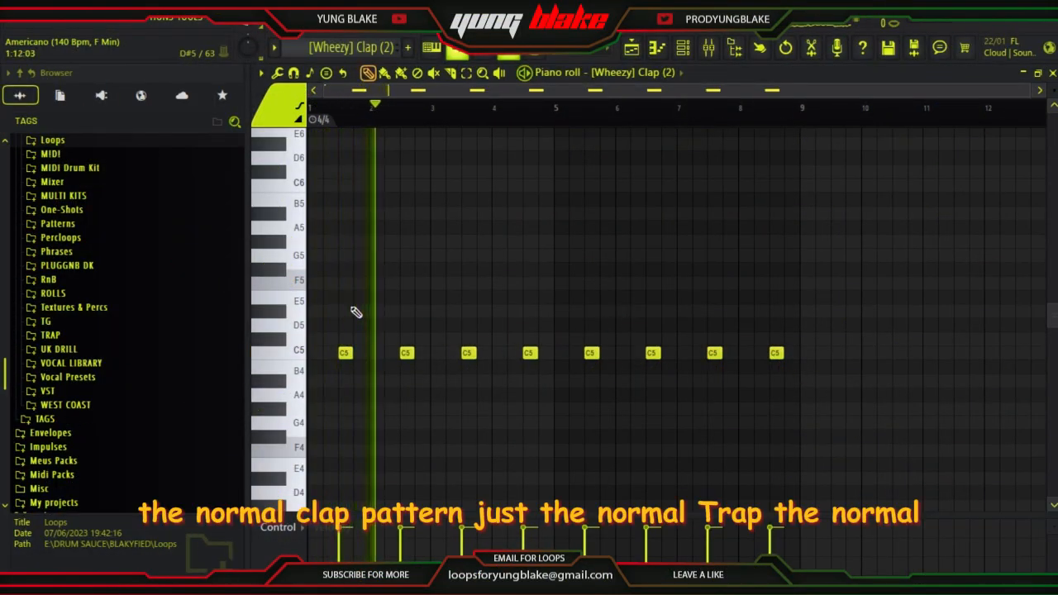
pyautogui.scroll(2, 357, 312)
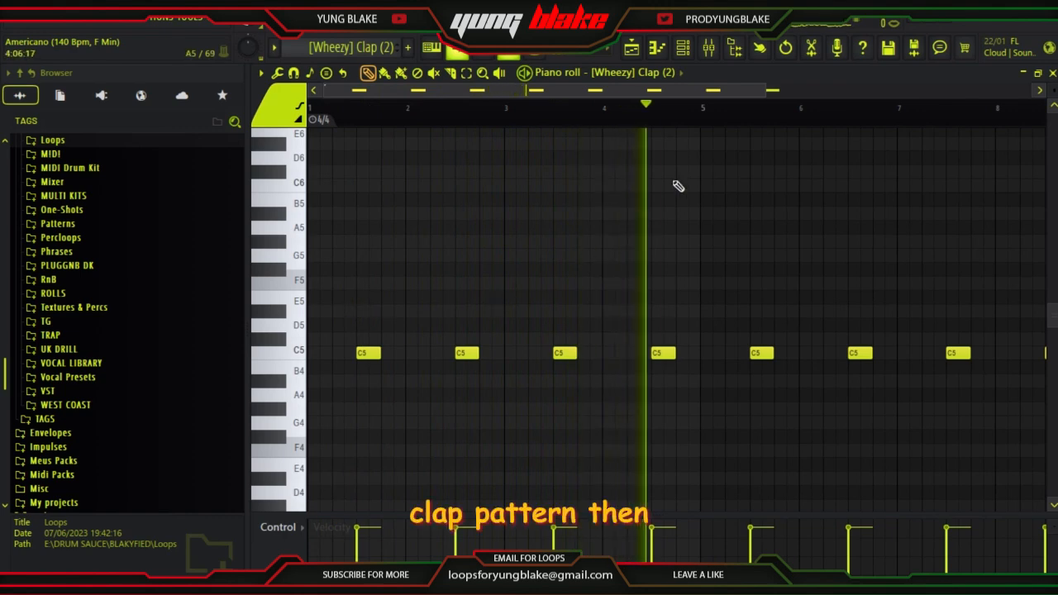
# Open the side snare pattern on track 12, examine its notes and go back to the playlist.
pyautogui.click(633, 51)
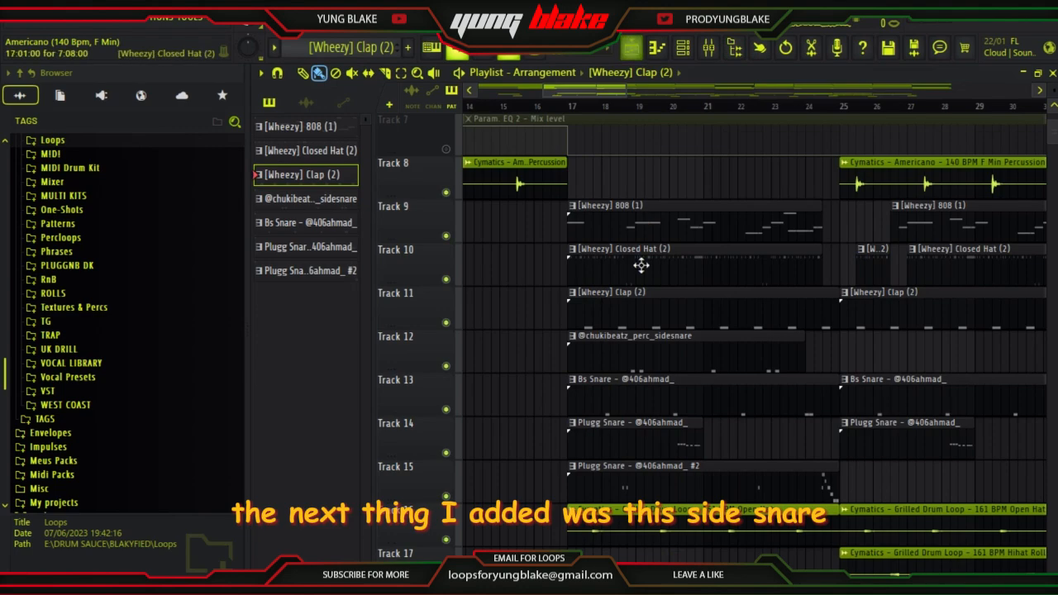
pyautogui.doubleClick(621, 355)
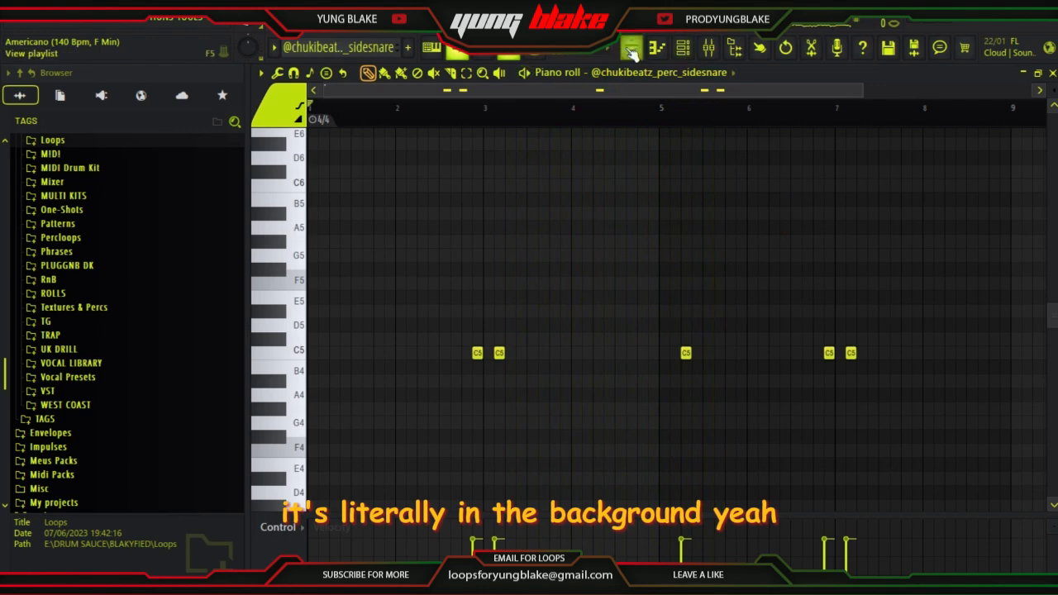
pyautogui.click(630, 50)
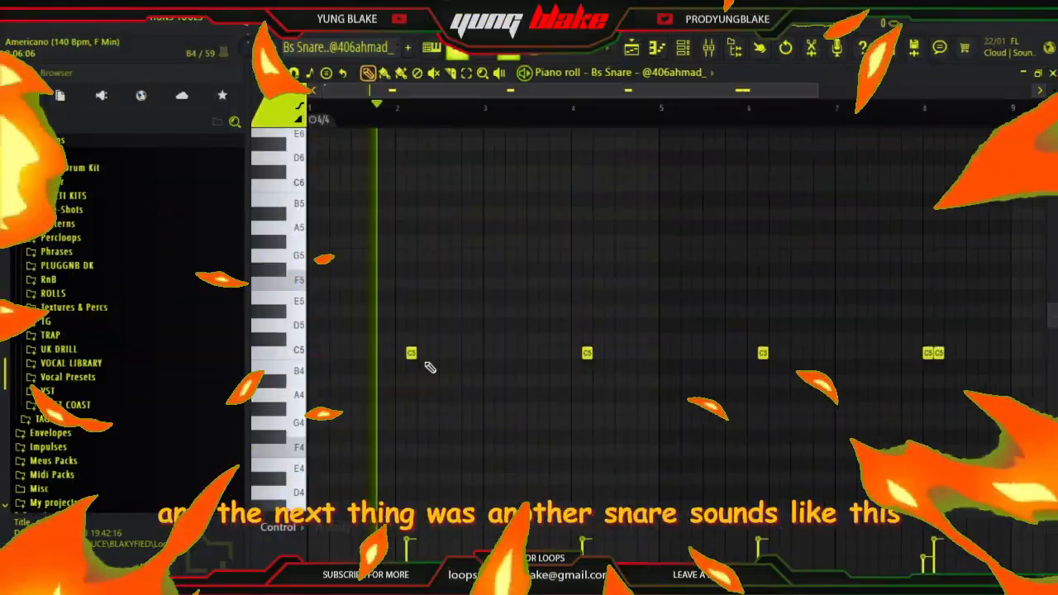
# Examine the Bs Snare pattern and the Plugg Snare roll in bar 4 in the piano roll, and leave for the playlist.
pyautogui.scroll(1, 496, 372)
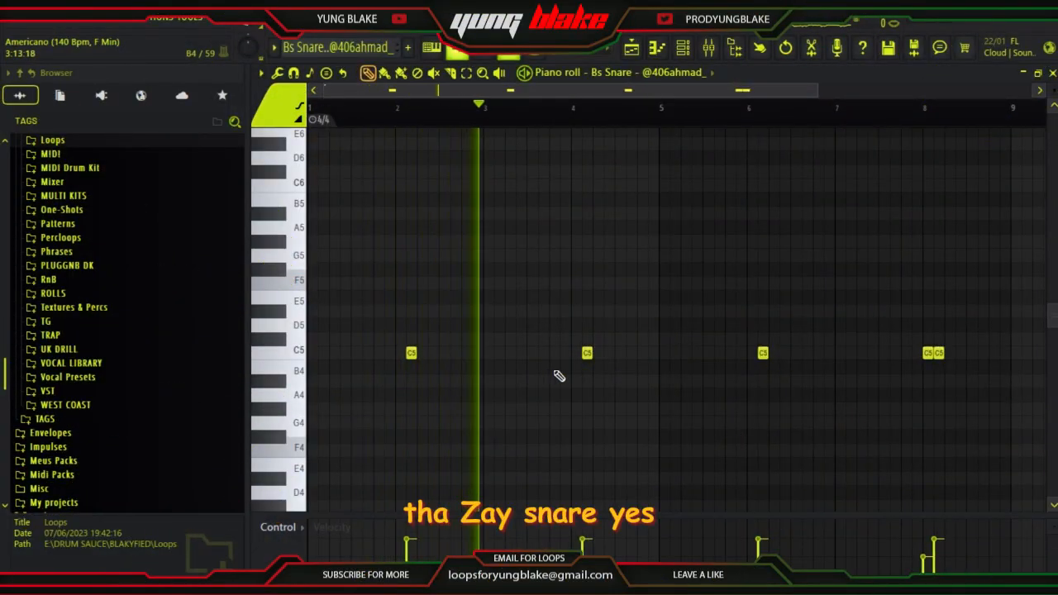
pyautogui.scroll(1, 560, 378)
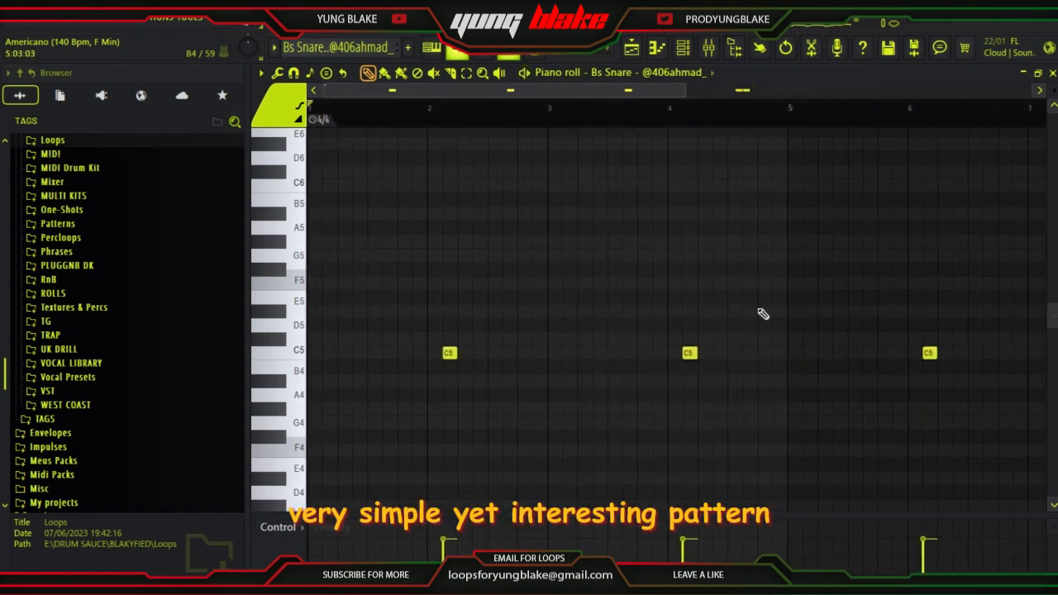
pyautogui.click(630, 48)
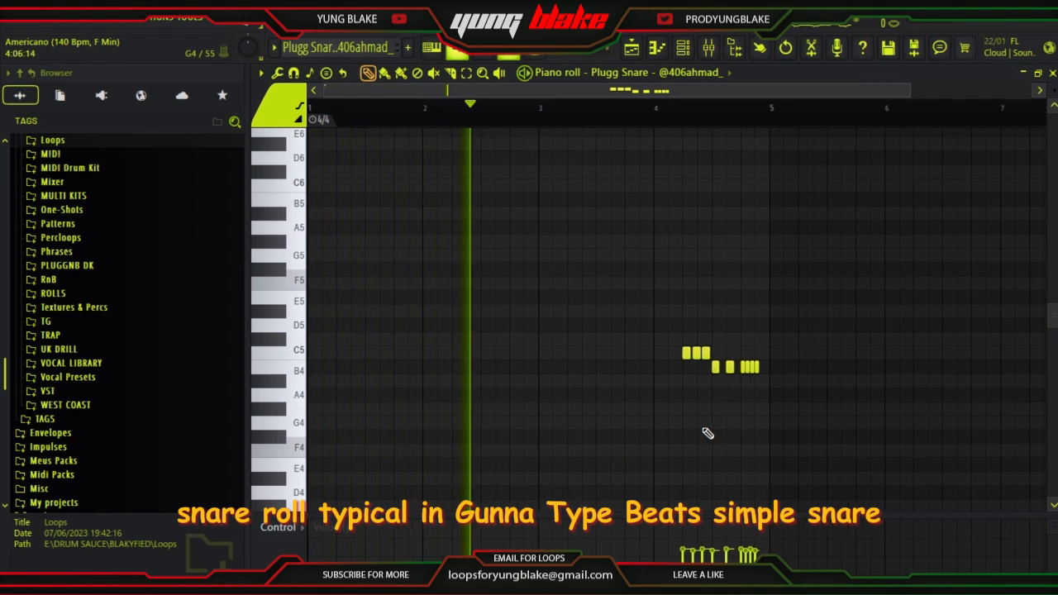
pyautogui.scroll(-1, 708, 433)
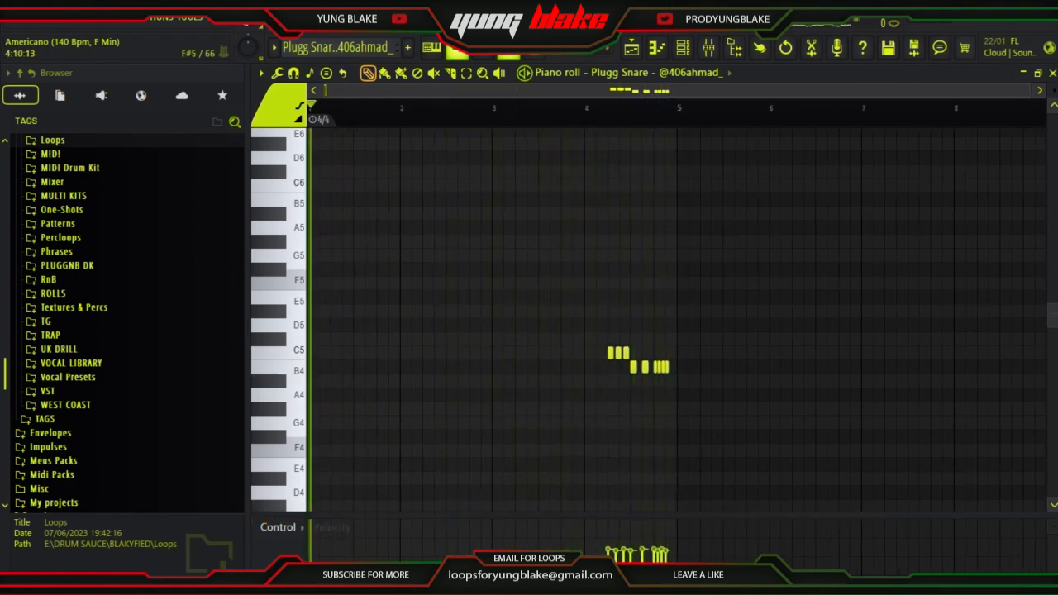
pyautogui.click(632, 48)
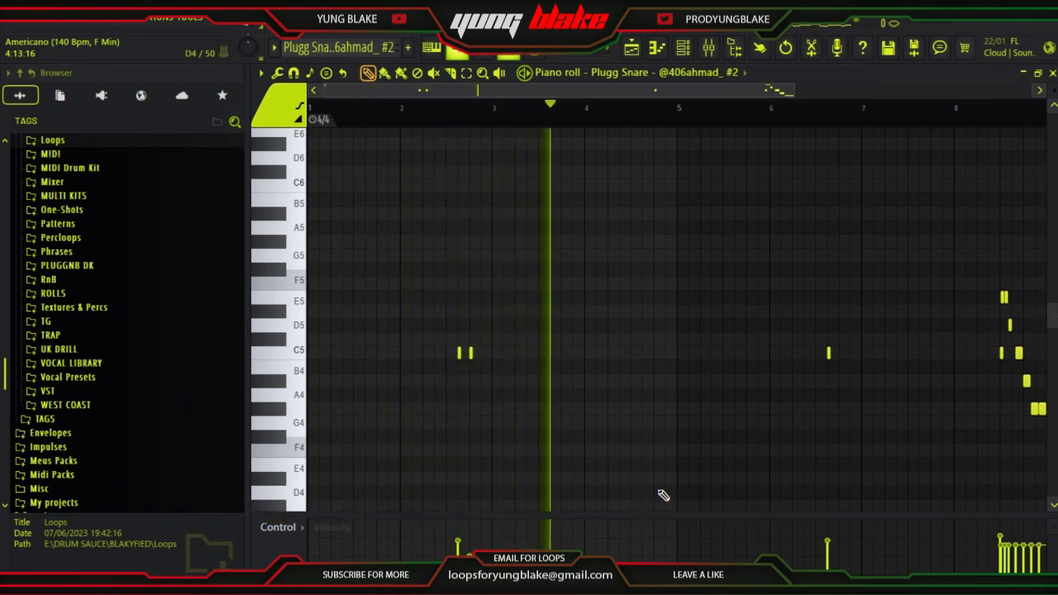
# Examine the Plugg Snare #2 pattern up to its descending roll in bar 8, stop playback and return to the playlist.
pyautogui.scroll(-3, 721, 396)
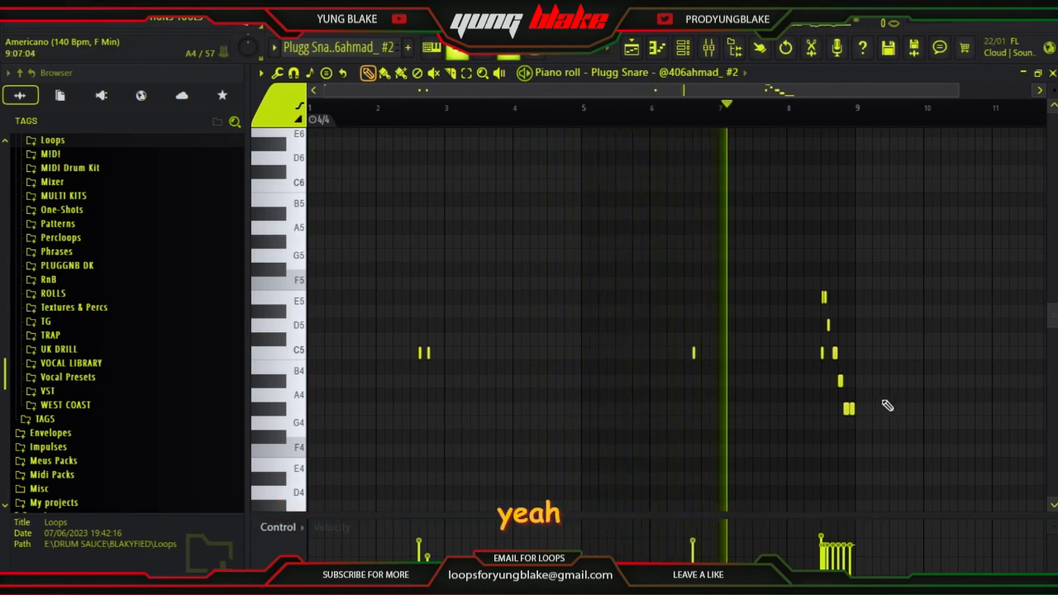
pyautogui.scroll(2, 888, 405)
pyautogui.scroll(1, 888, 406)
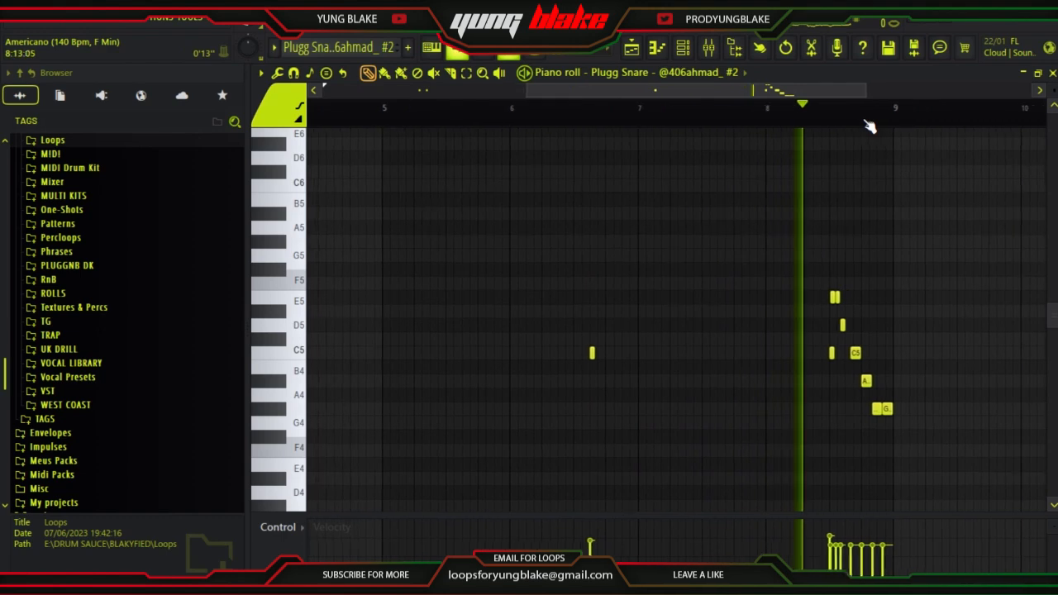
pyautogui.press('space')
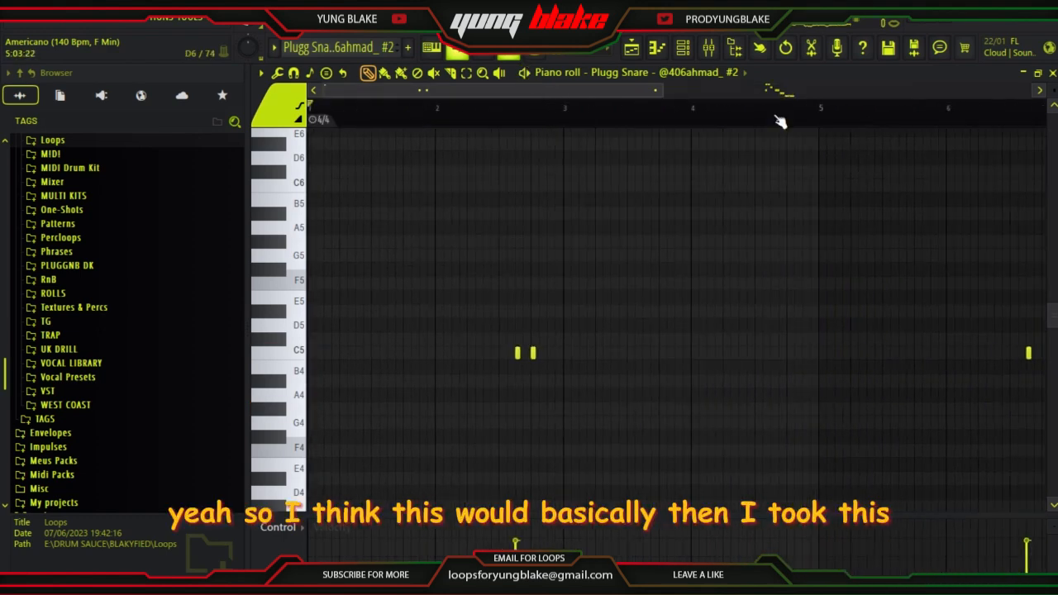
pyautogui.click(633, 48)
# Solo track 16 and play its Cymatics open hat loop from bar 17, and stop playback.
pyautogui.scroll(-3, 672, 268)
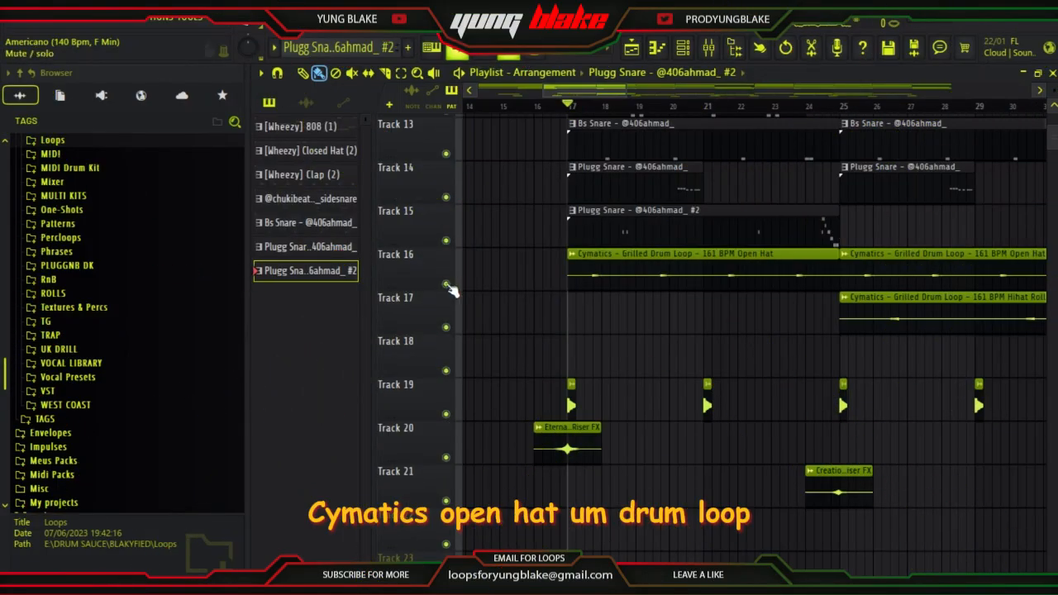
pyautogui.rightClick(446, 284)
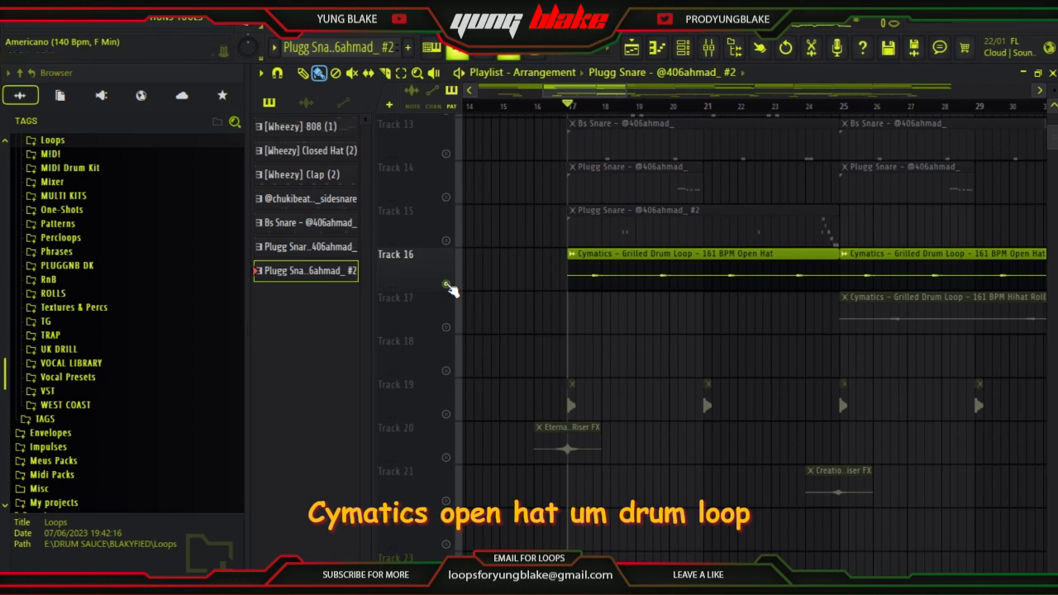
pyautogui.press('space')
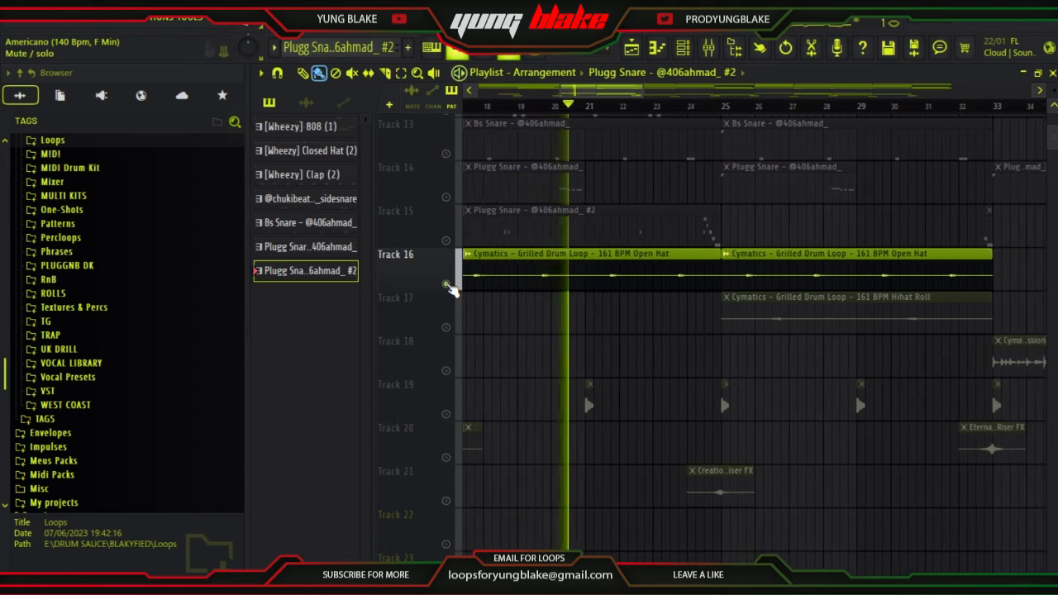
pyautogui.press('space')
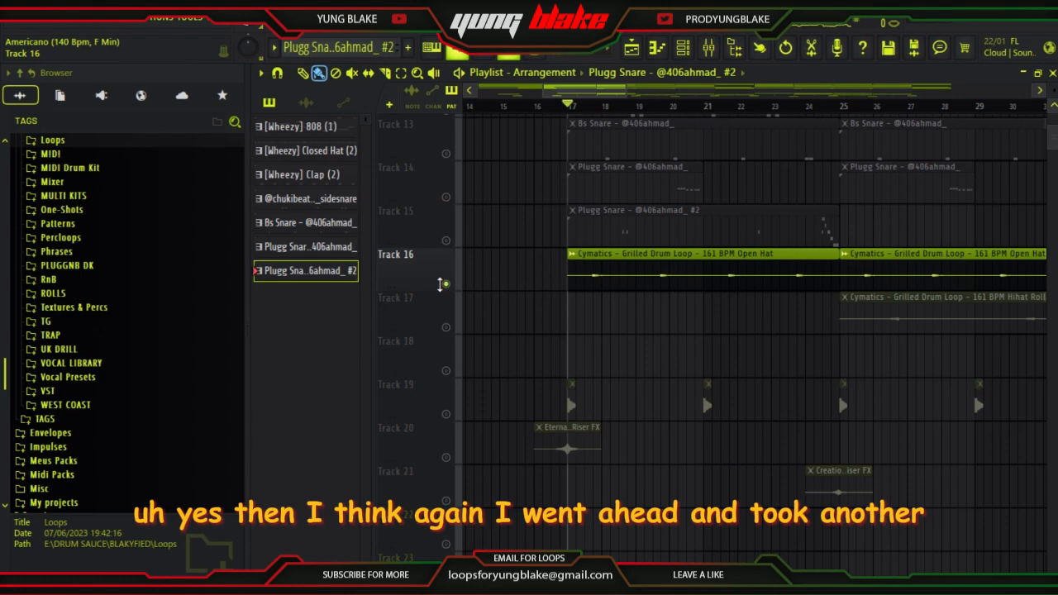
# Solo track 17 and play its Cymatics hi-hat roll loop from bar 25, and stop playback.
pyautogui.rightClick(442, 290)
pyautogui.click(423, 263)
pyautogui.rightClick(447, 285)
pyautogui.rightClick(445, 328)
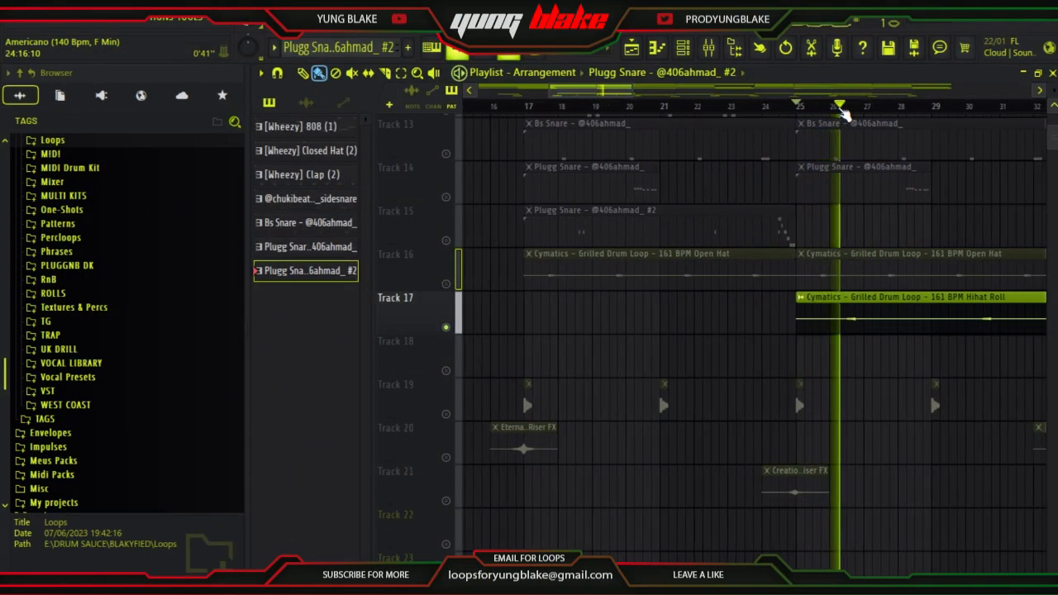
pyautogui.press('space')
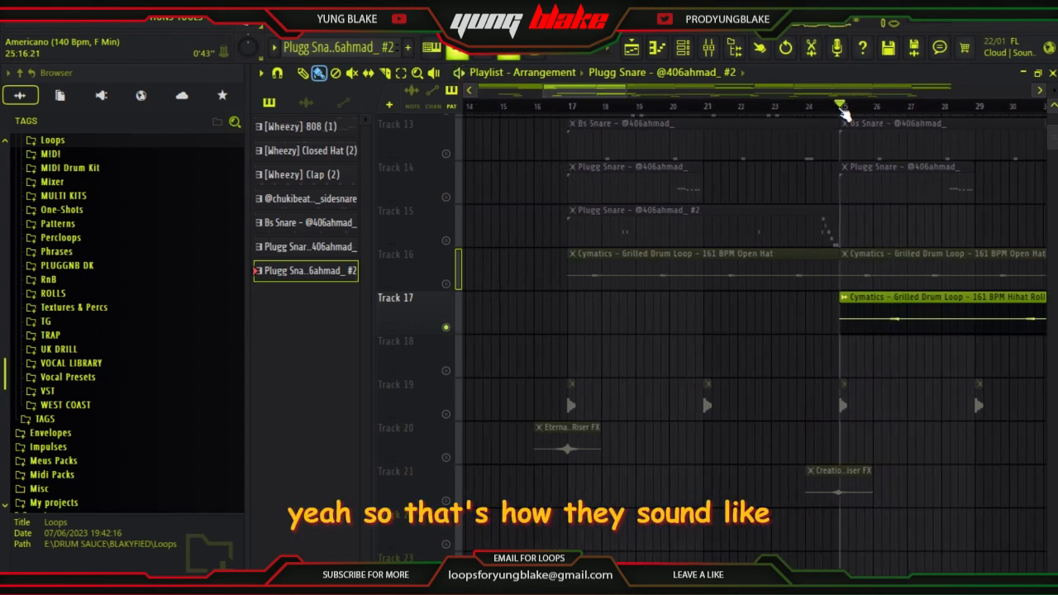
# Solo track 19, play its open hat hits from bar 17 and move the playback position to bar 21.
pyautogui.rightClick(446, 414)
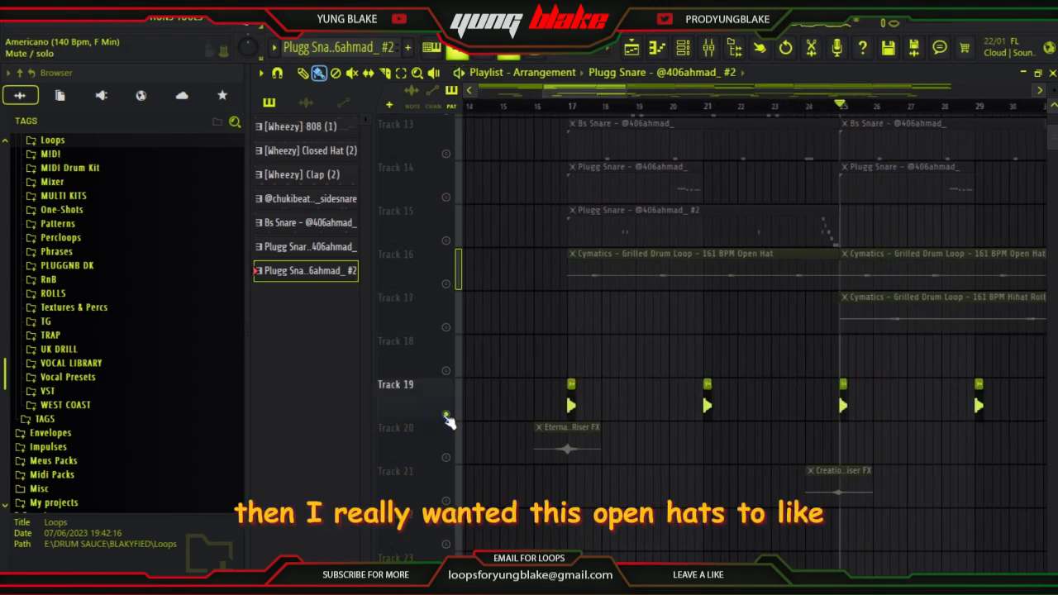
pyautogui.click(568, 107)
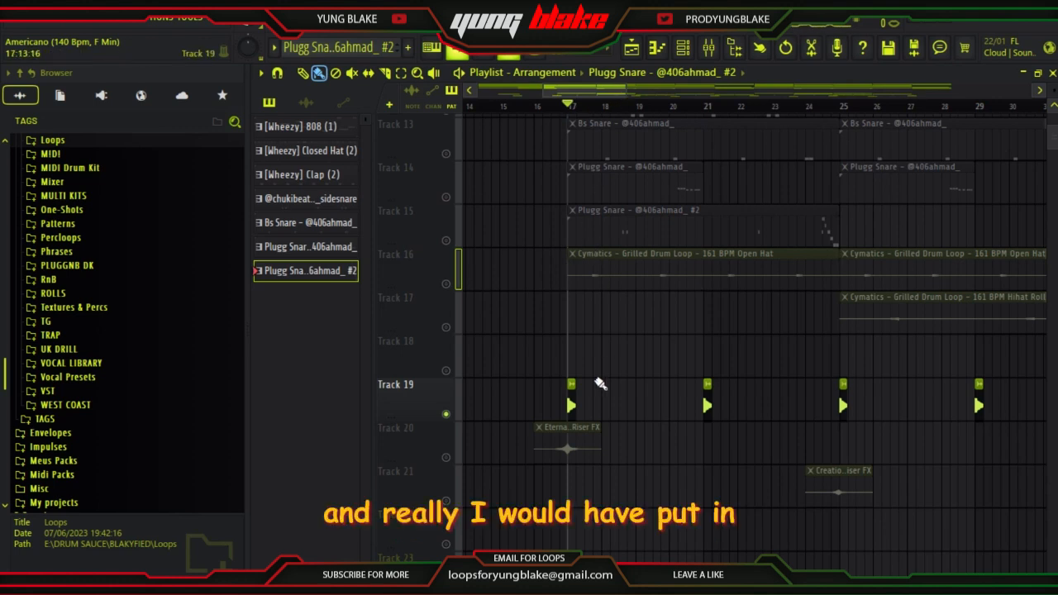
pyautogui.scroll(2, 600, 384)
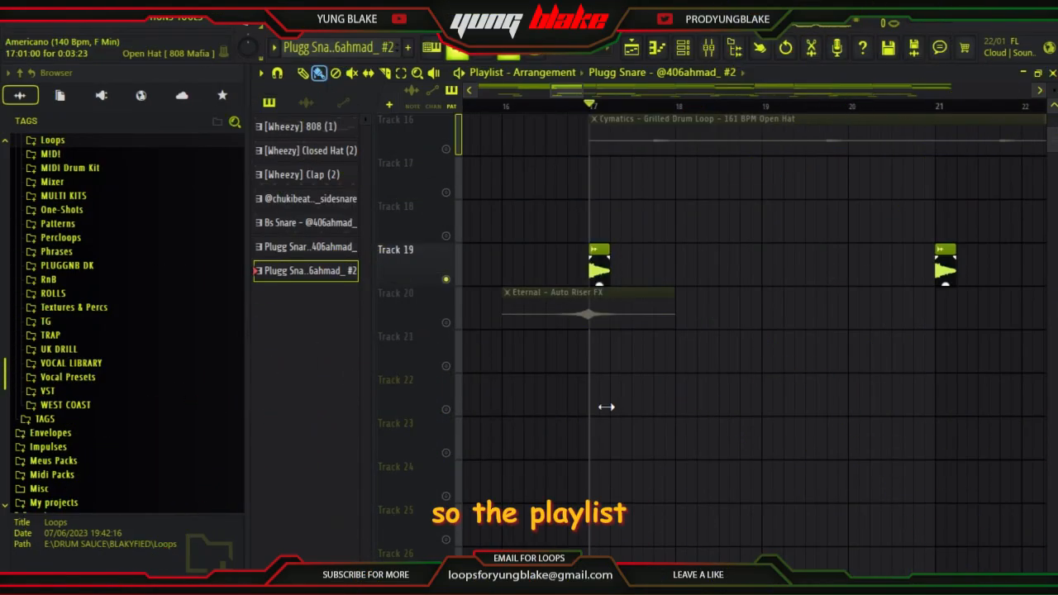
pyautogui.press('space')
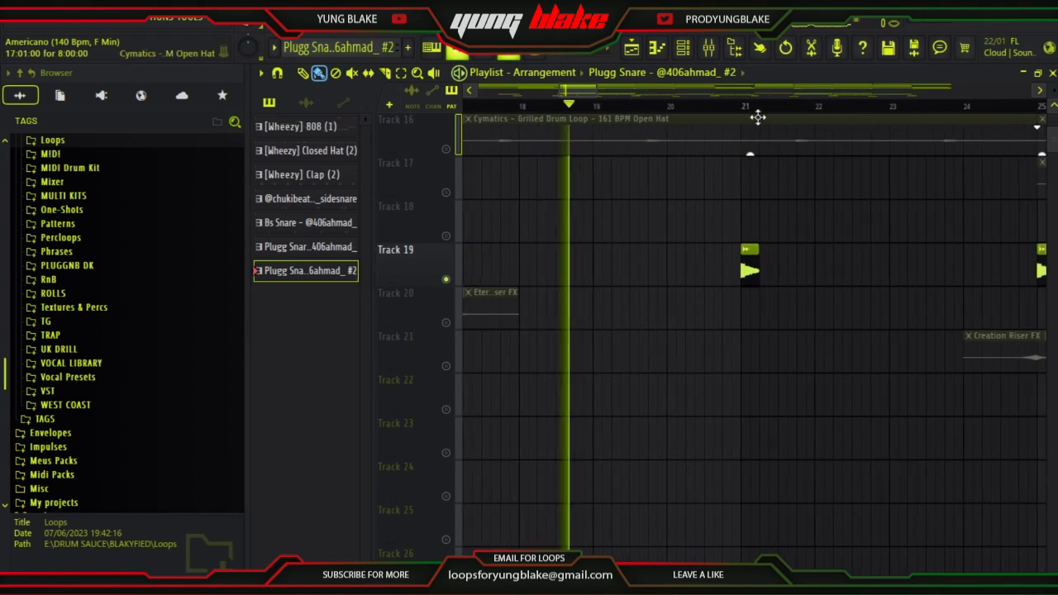
pyautogui.click(719, 109)
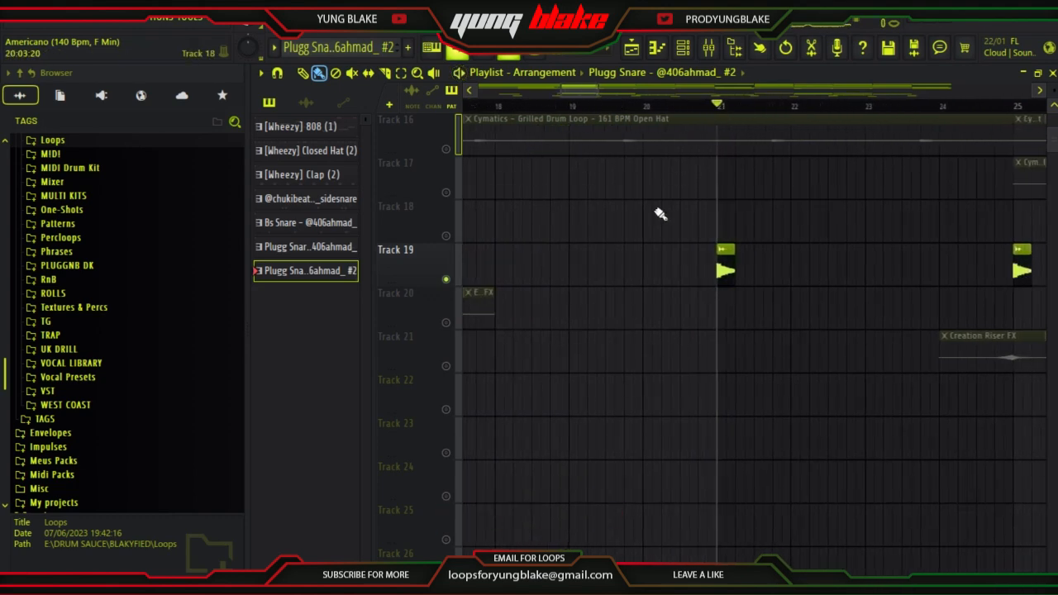
# Solo track 20 together with track 19 and play the Eternal riser leading into bar 17.
pyautogui.scroll(-2, 660, 214)
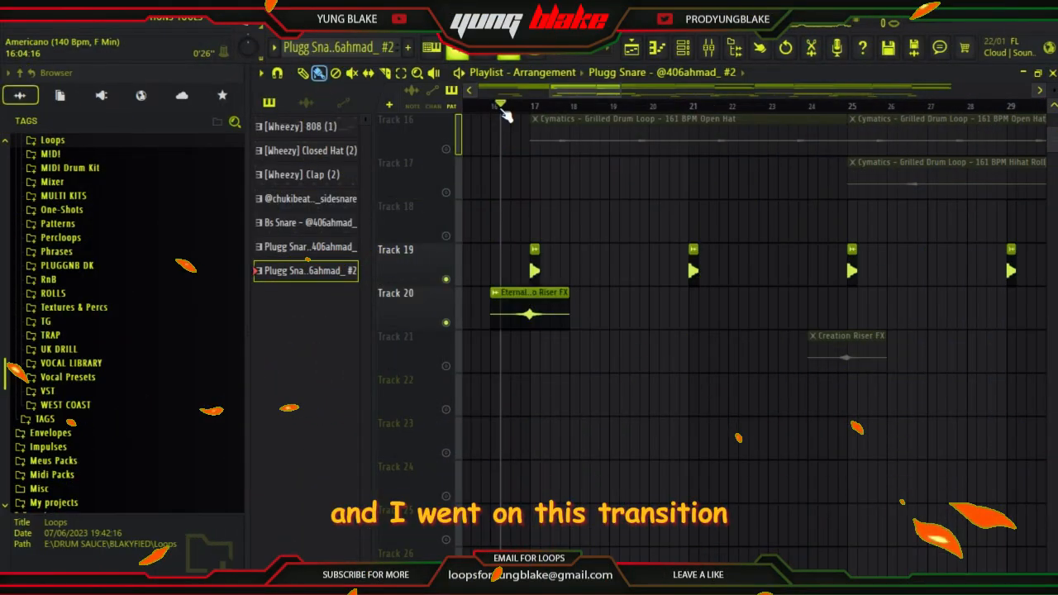
pyautogui.press('space')
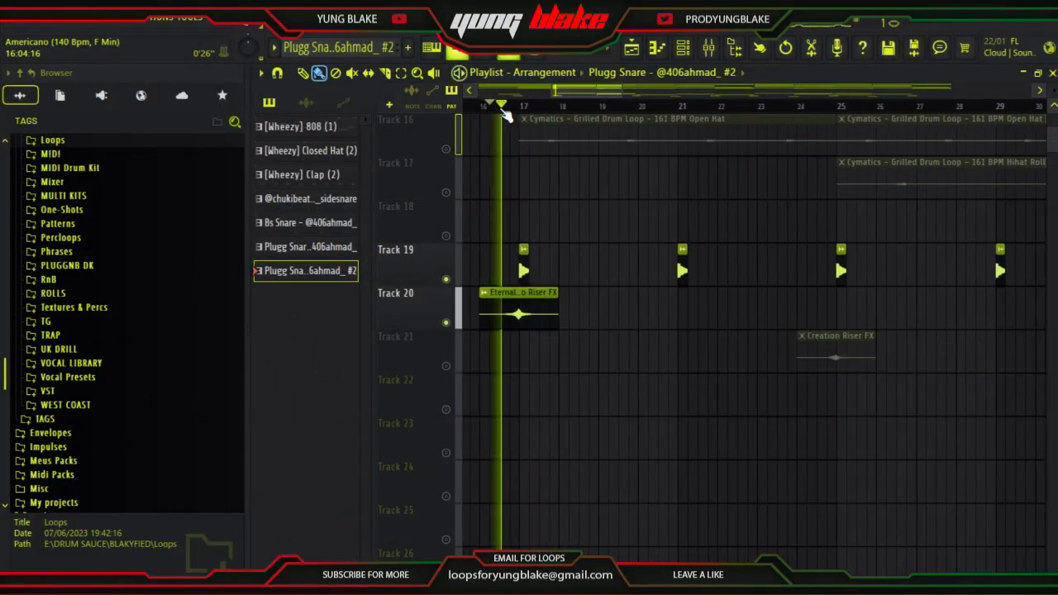
pyautogui.press('space')
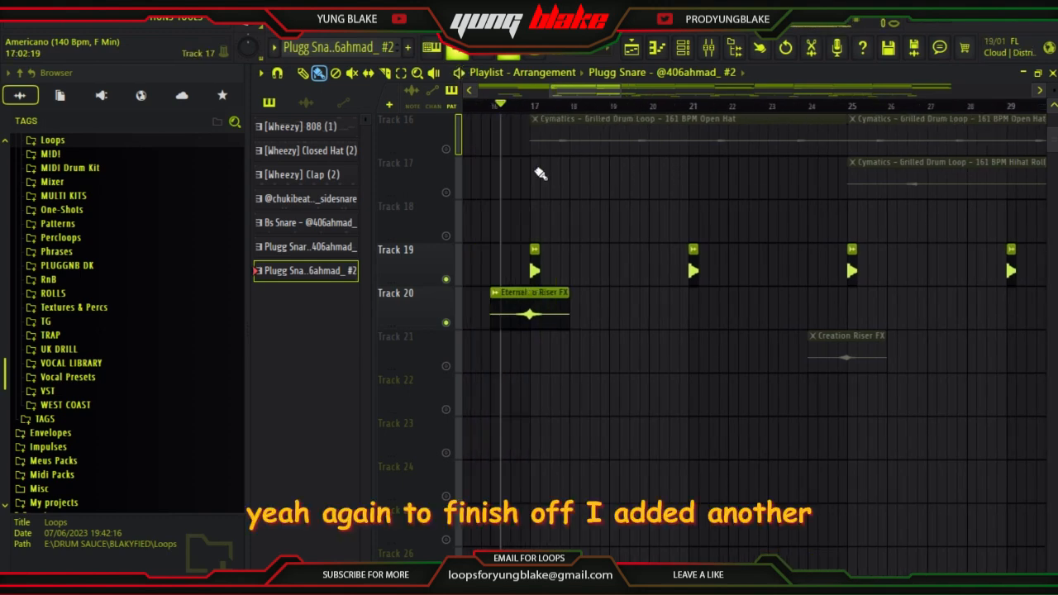
# Solo track 21 and play its Creation Riser FX clip from bar 24, and stop playback.
pyautogui.keyDown('ctrl'); pyautogui.scroll(-4, 633, 308); pyautogui.keyUp('ctrl')
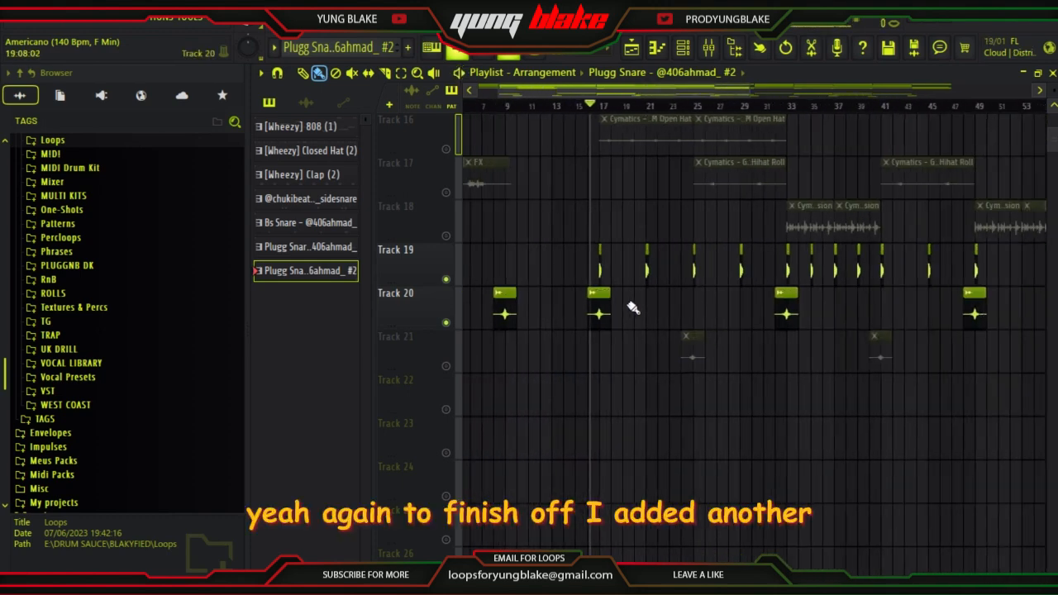
pyautogui.rightClick(446, 367)
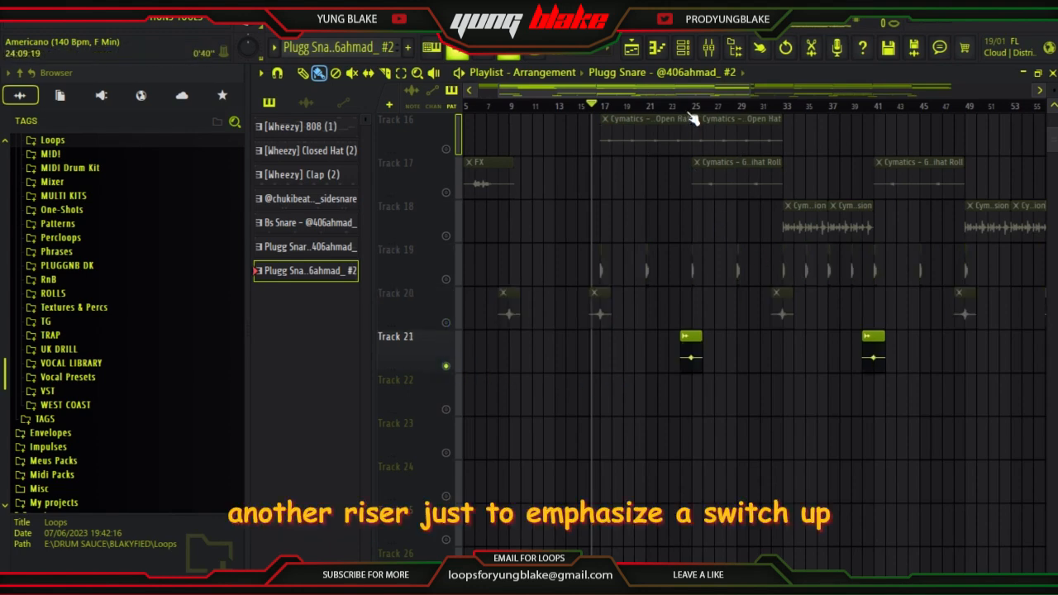
pyautogui.keyDown('ctrl'); pyautogui.scroll(3, 705, 310); pyautogui.keyUp('ctrl')
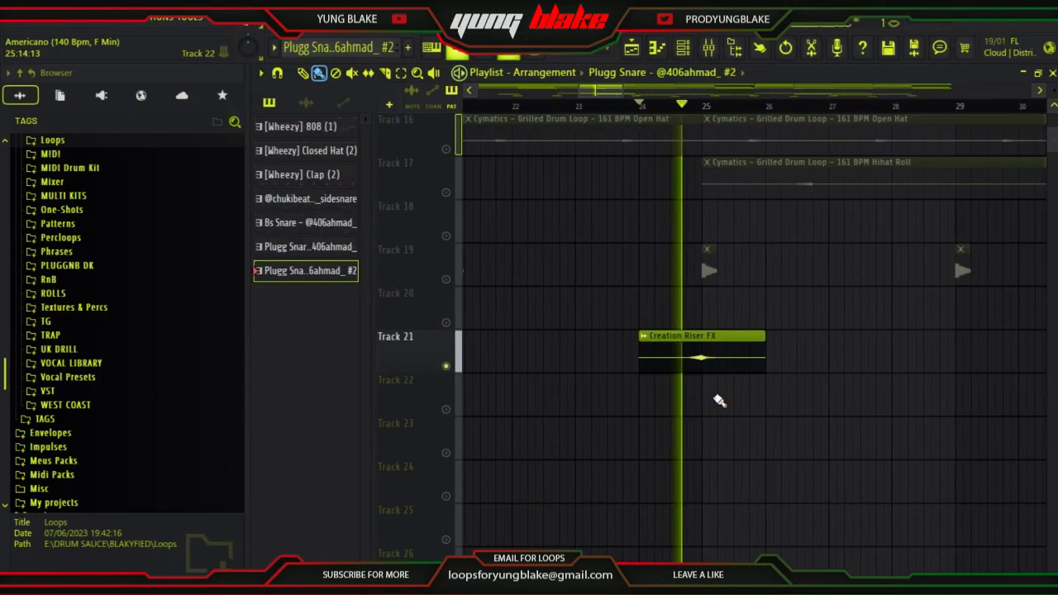
pyautogui.press('space')
# Turn off the solo on track 21 so all tracks are active, with the whole arrangement in view.
pyautogui.scroll(-4, 719, 401)
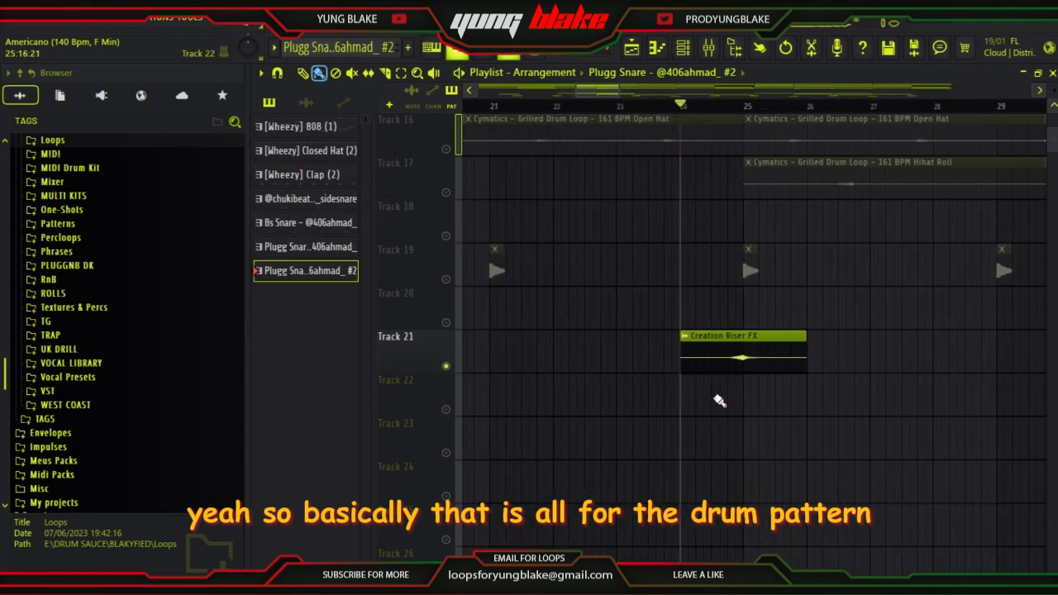
pyautogui.scroll(-3, 719, 401)
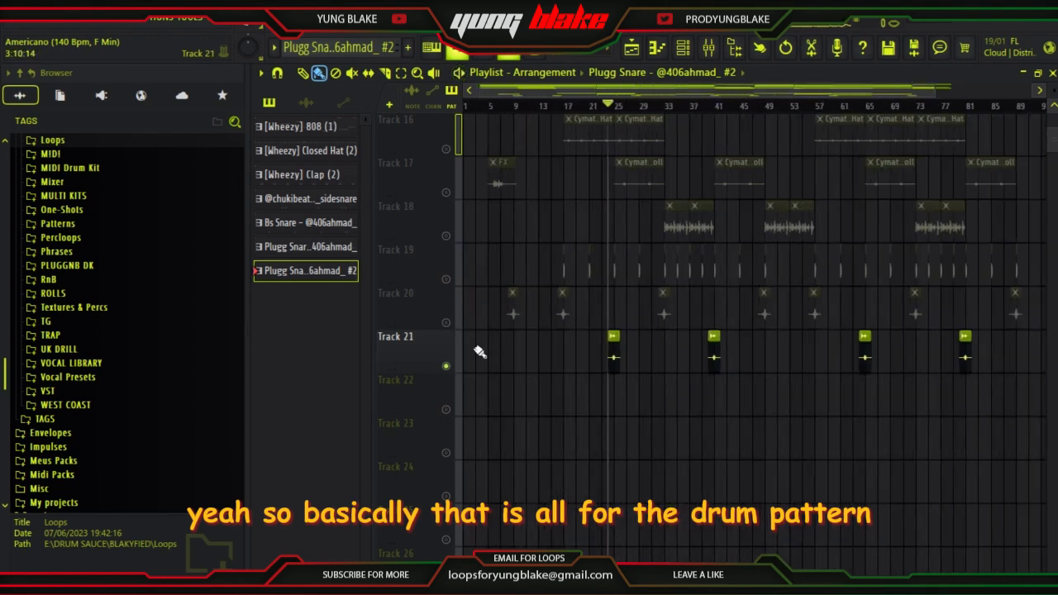
pyautogui.click(453, 367)
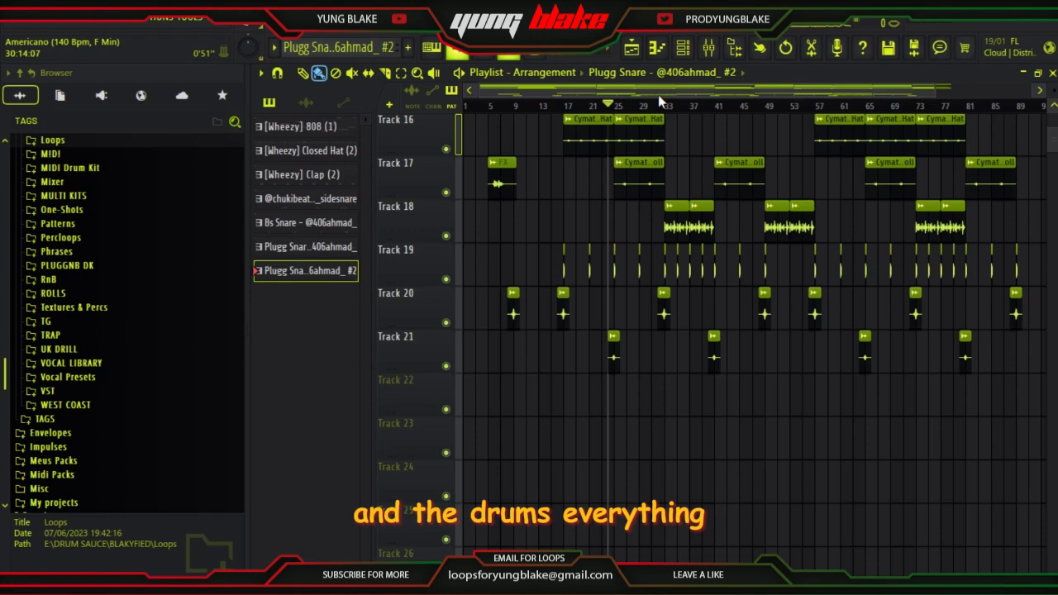
# Open the mixer, select the hi-hat track in insert 10 and inspect its Fruity Reeverb 2 settings.
pyautogui.click(708, 50)
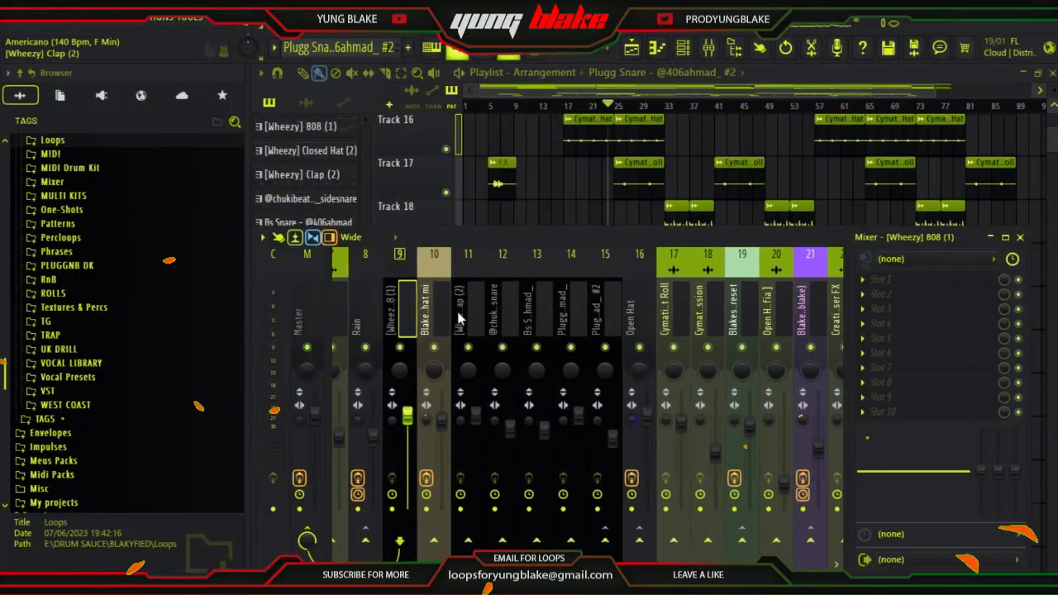
pyautogui.hscroll(1, 459, 319)
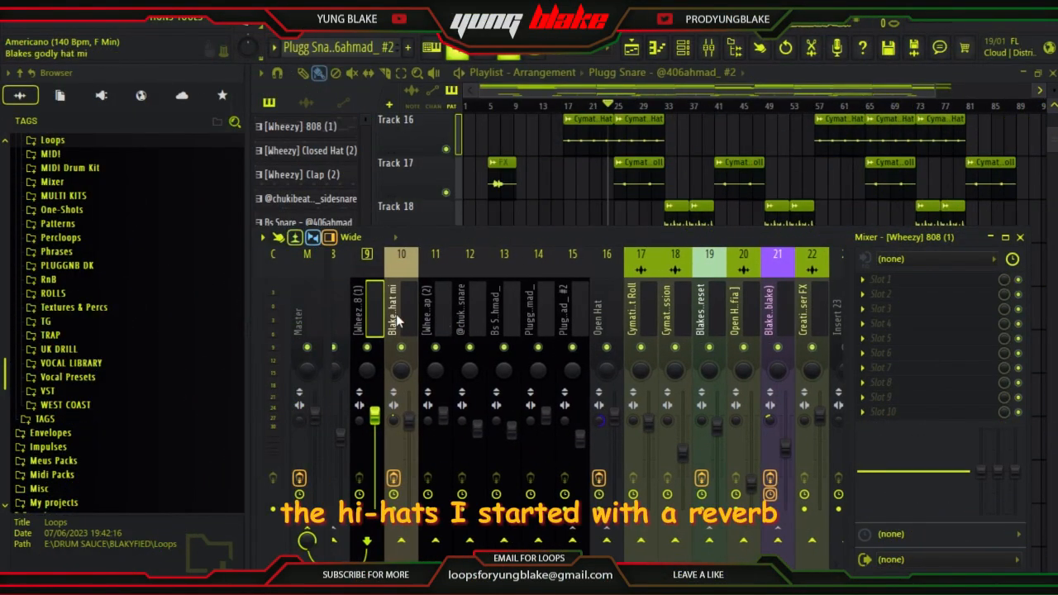
pyautogui.click(398, 316)
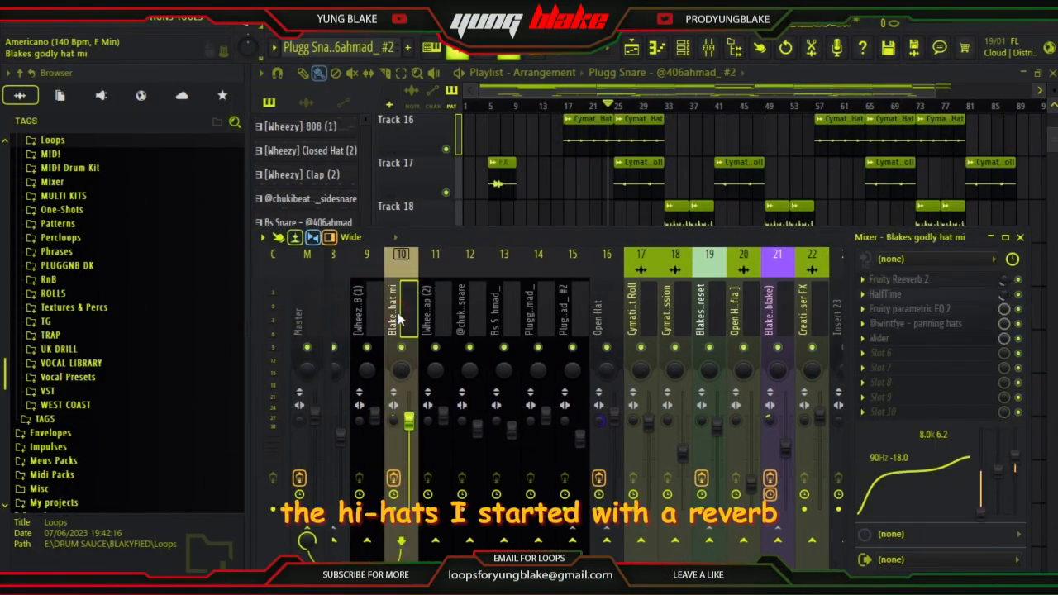
pyautogui.click(971, 281)
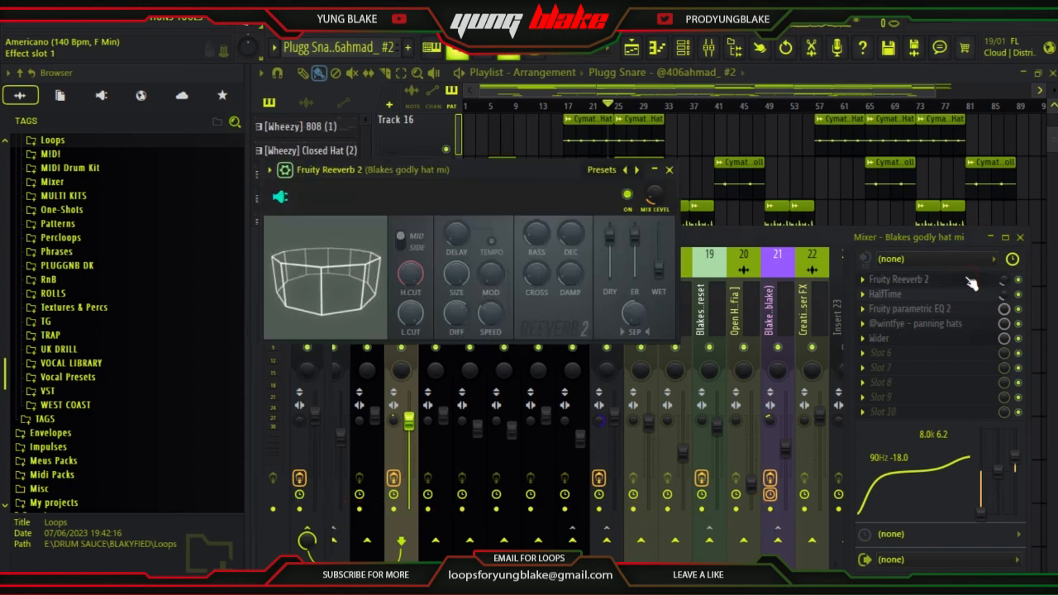
pyautogui.click(671, 171)
# Inspect the HalfTime and Fruity parametric EQ 2 settings on the hi-hat mixer track.
pyautogui.click(900, 296)
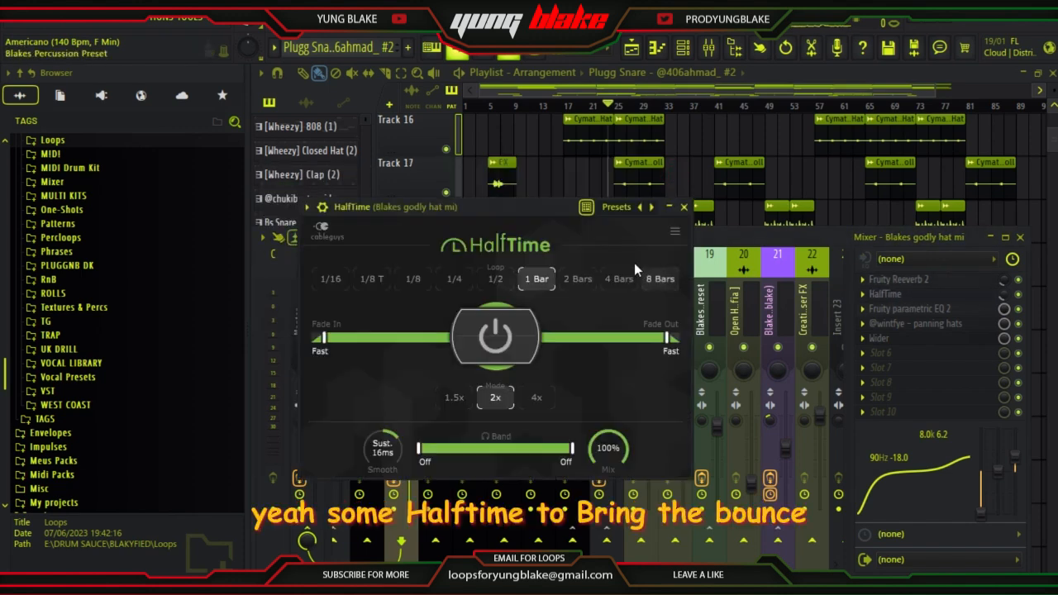
pyautogui.click(684, 207)
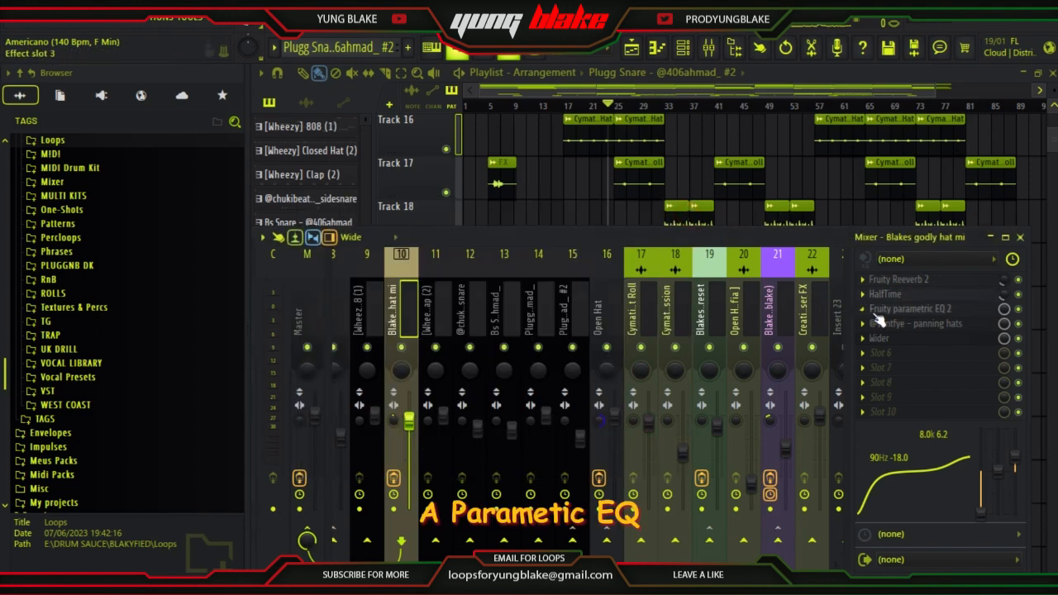
pyautogui.click(883, 310)
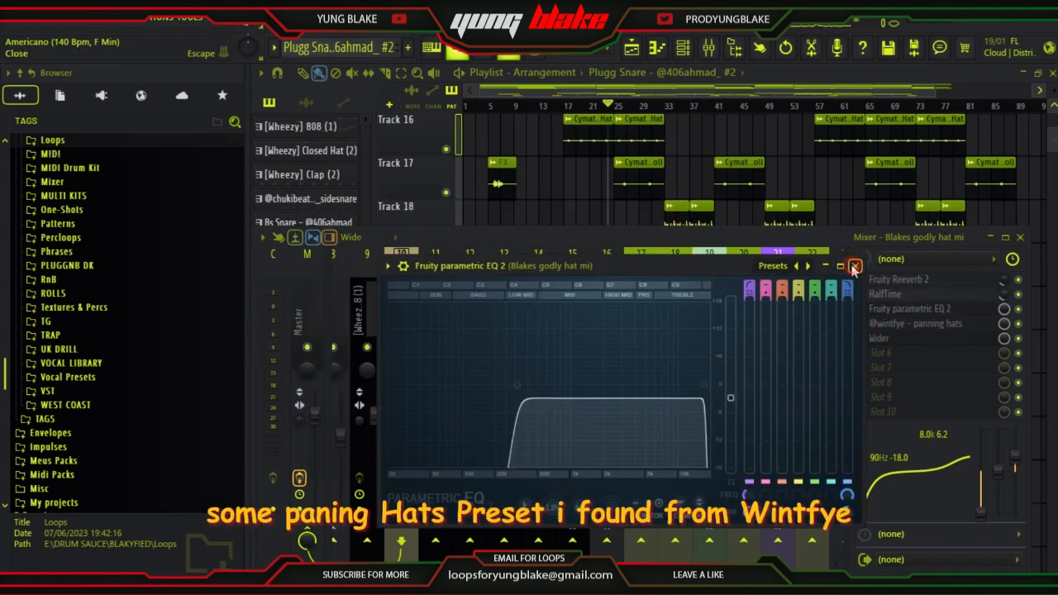
pyautogui.click(855, 265)
pyautogui.click(905, 326)
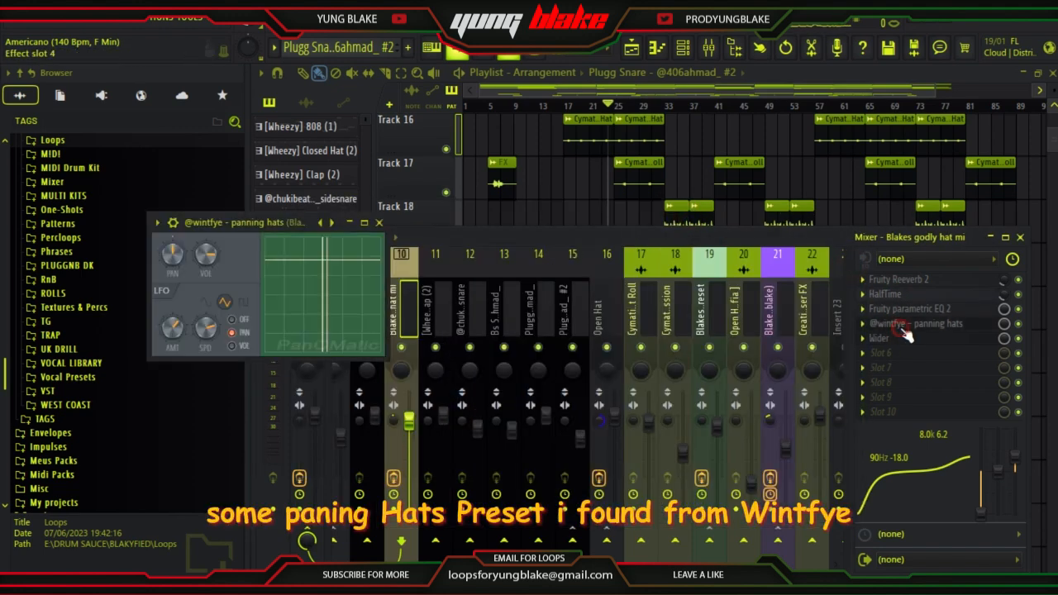
pyautogui.click(379, 223)
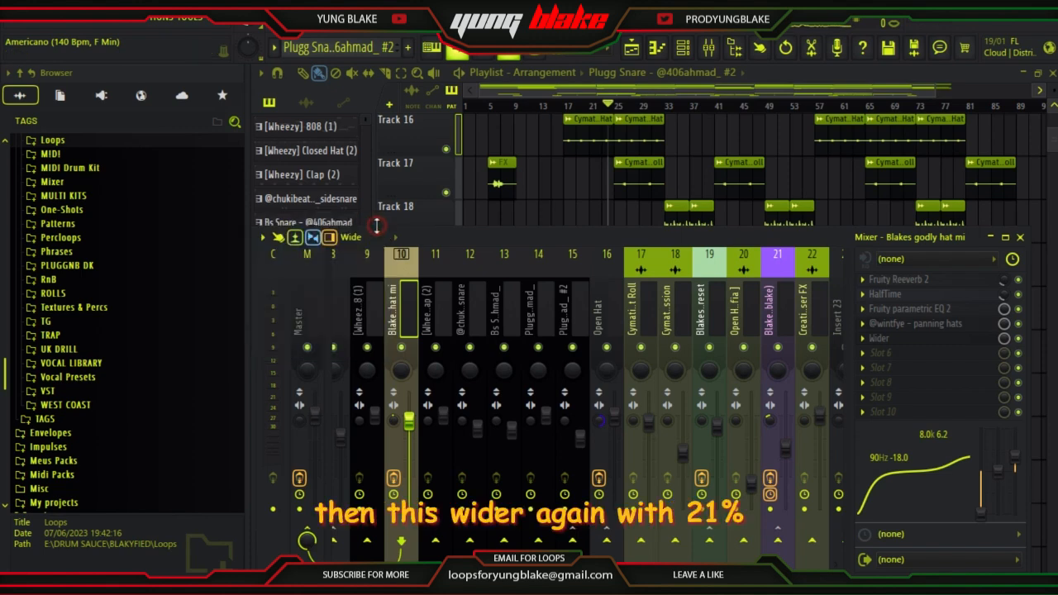
pyautogui.click(909, 341)
pyautogui.click(631, 203)
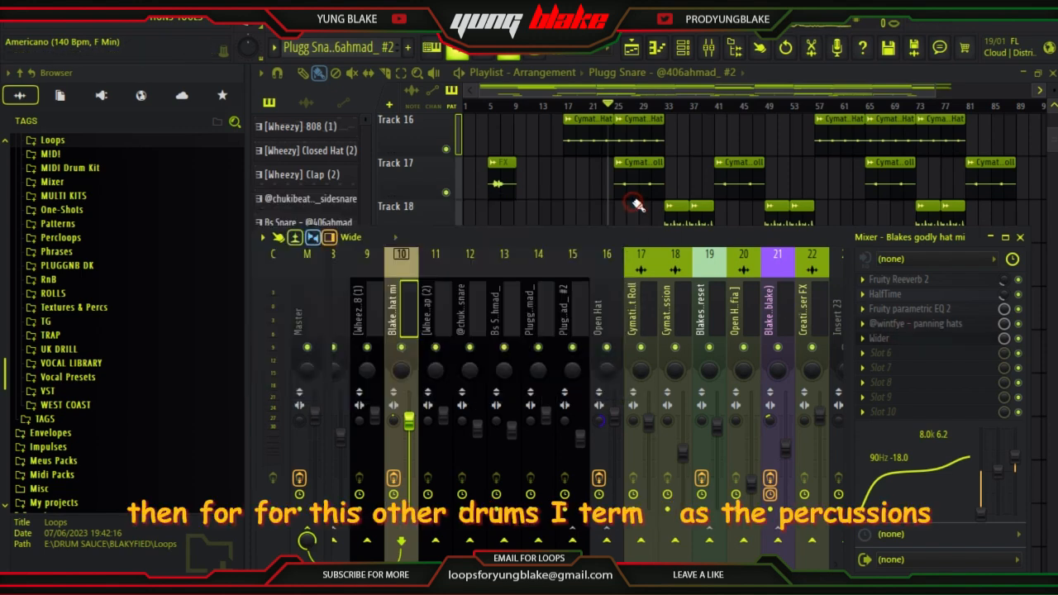
# Check the open hat and snare mixer tracks, and find Blakes Percussion Preset among the saved states for insert 19.
pyautogui.click(639, 324)
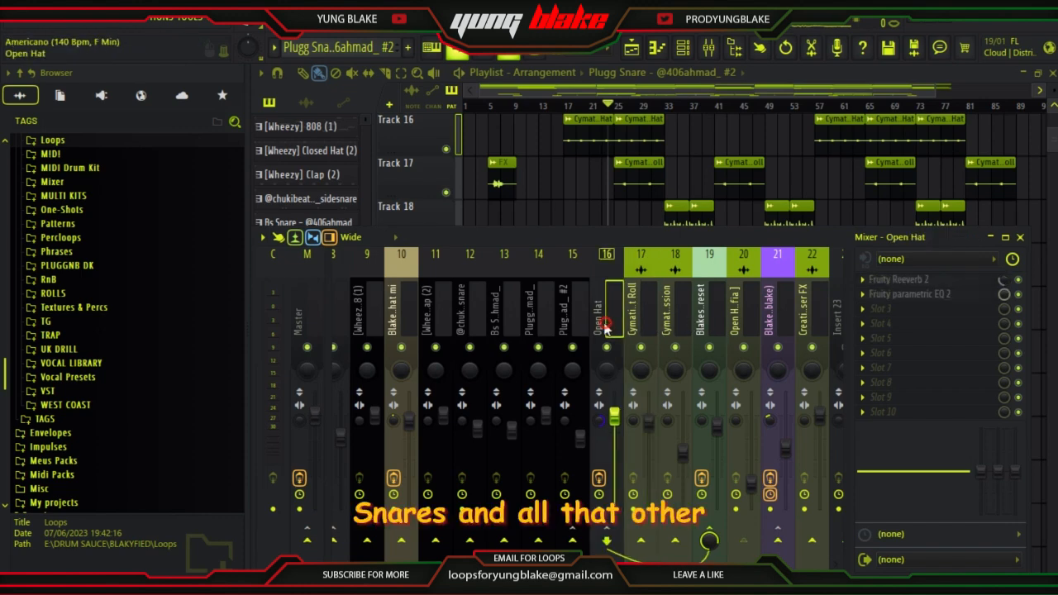
pyautogui.click(537, 325)
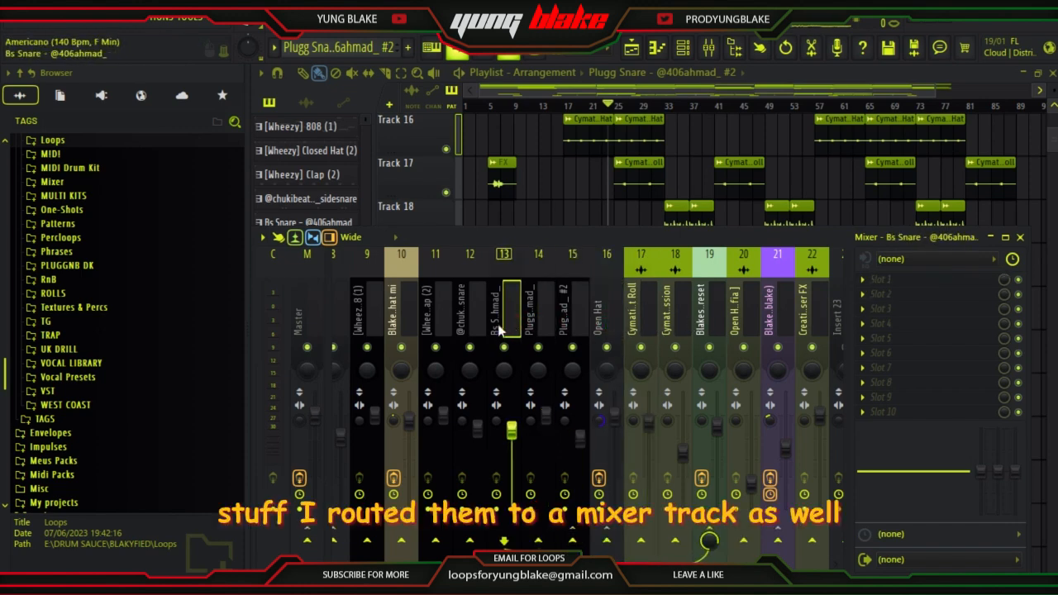
pyautogui.click(715, 328)
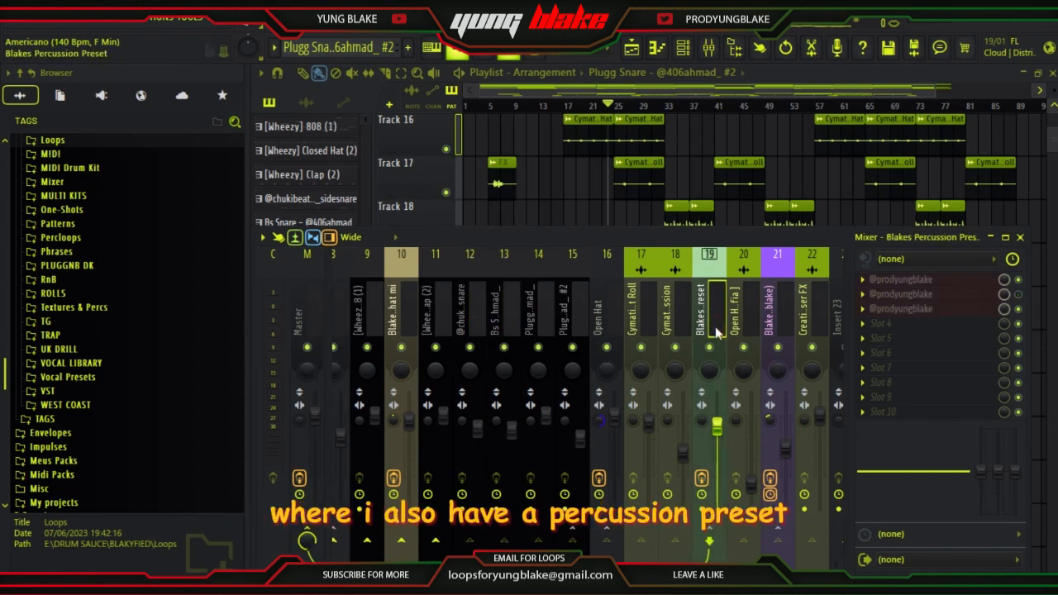
pyautogui.rightClick(715, 326)
pyautogui.moveTo(748, 228)
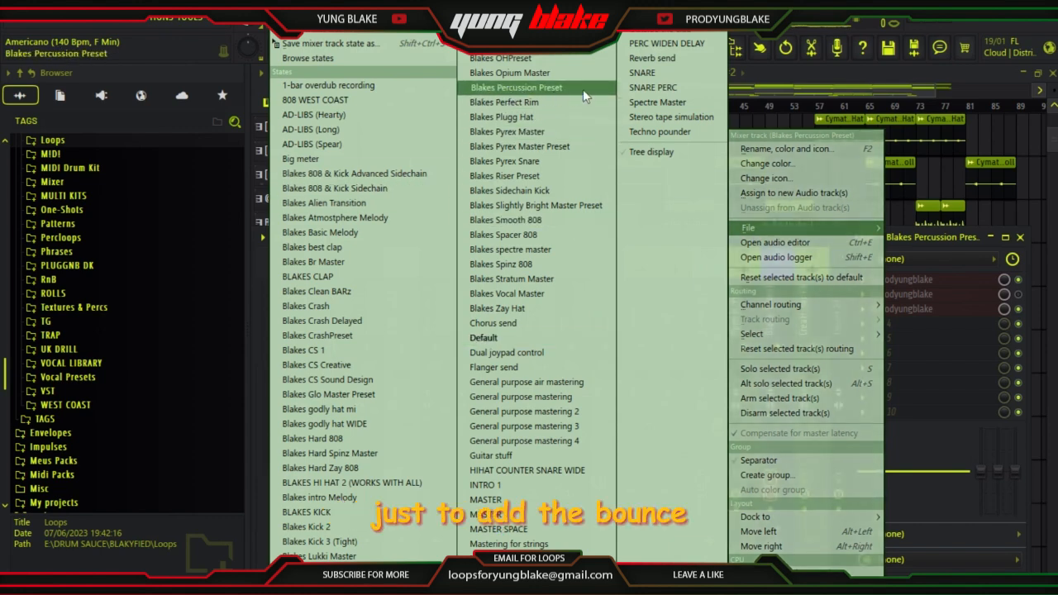
pyautogui.click(913, 239)
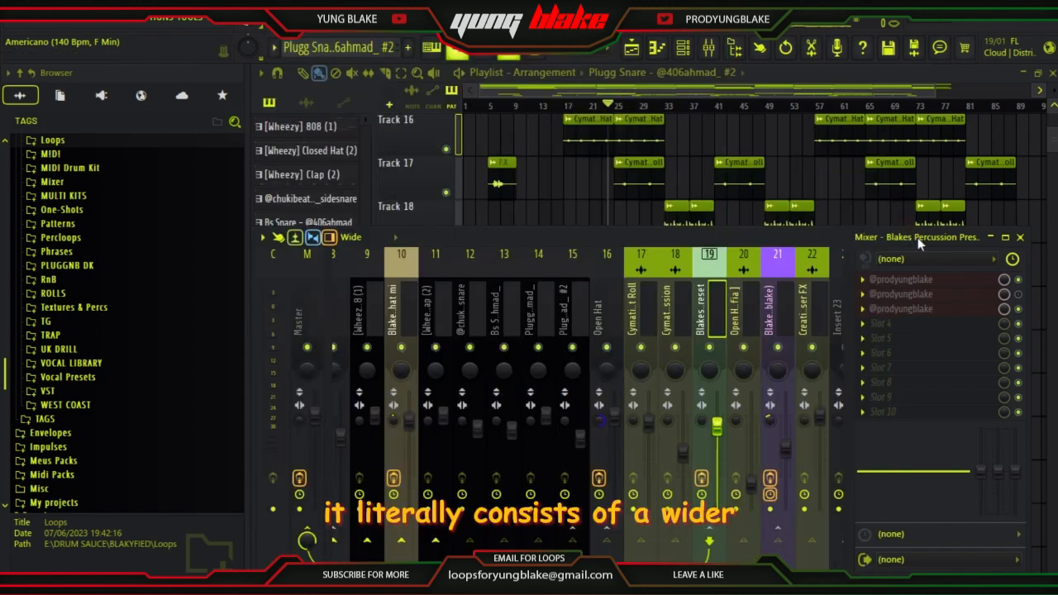
# Inspect the Wider, parametric EQ and Fruity Delay 2 settings in the first three effect slots of the percussion mixer track.
pyautogui.click(939, 282)
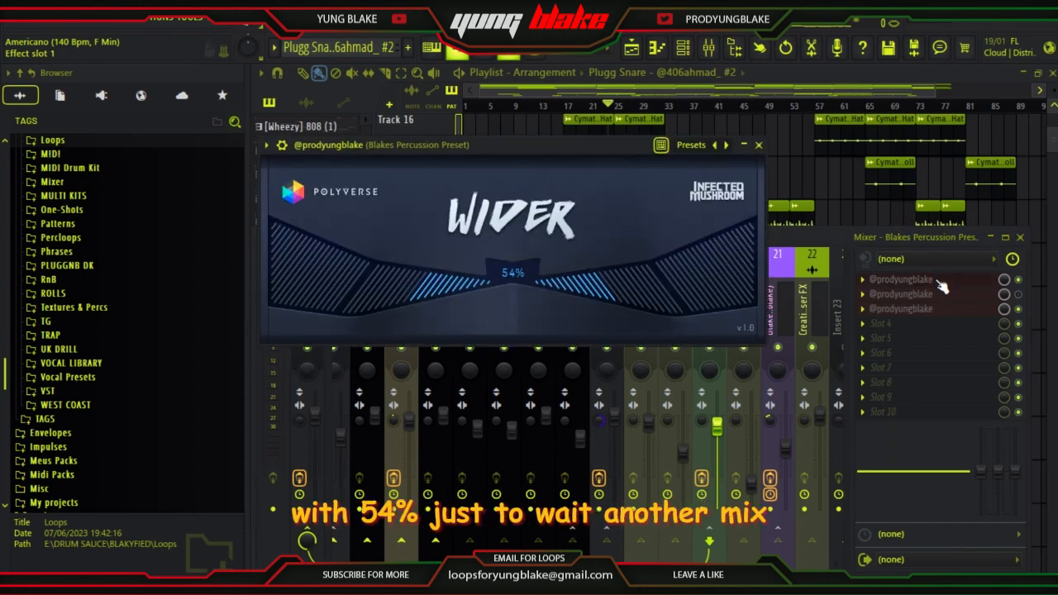
pyautogui.click(759, 145)
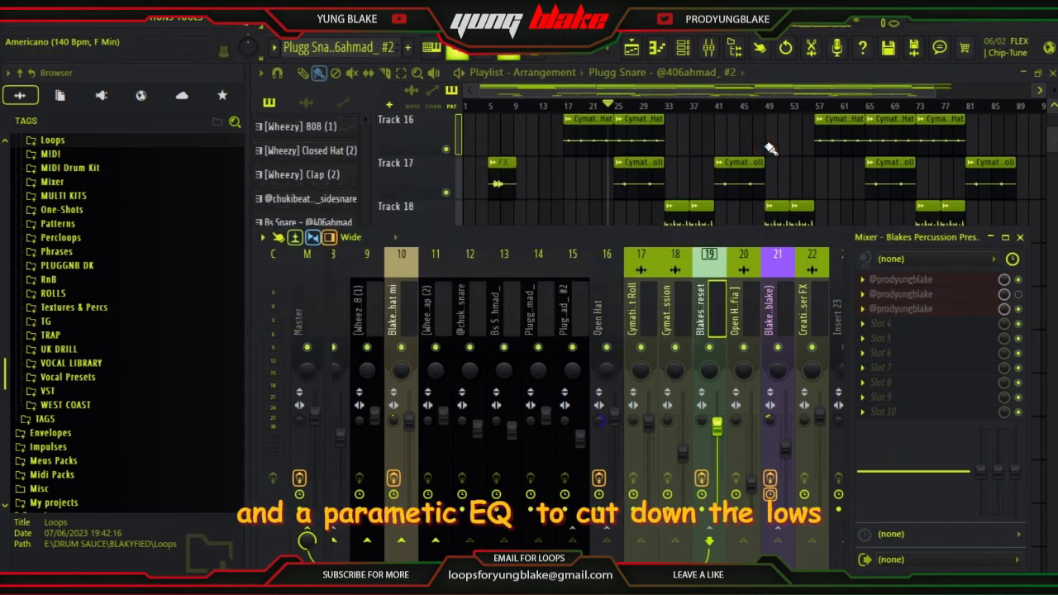
pyautogui.click(902, 307)
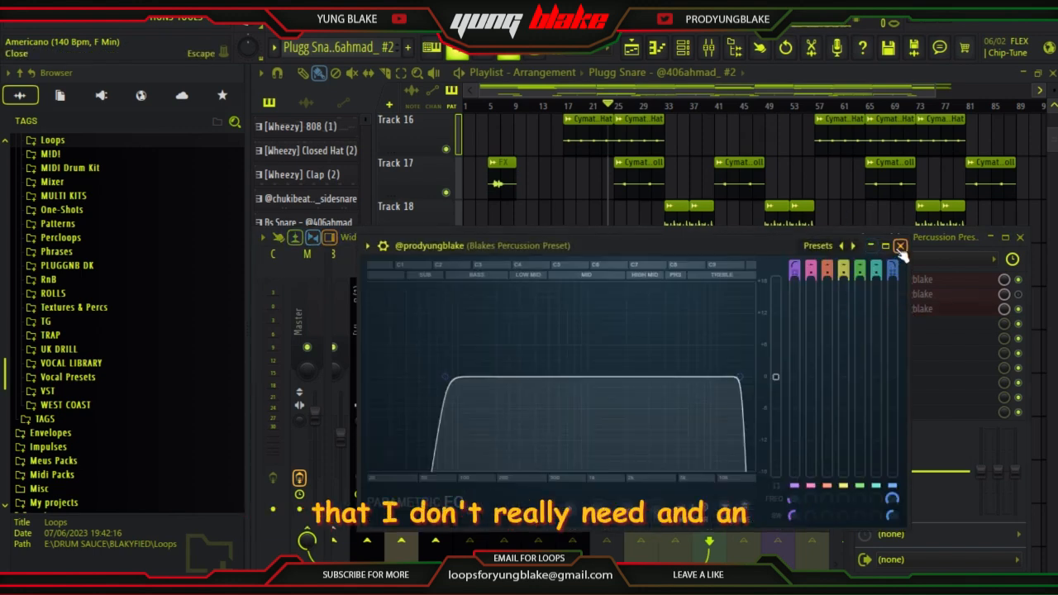
pyautogui.click(901, 247)
pyautogui.click(925, 296)
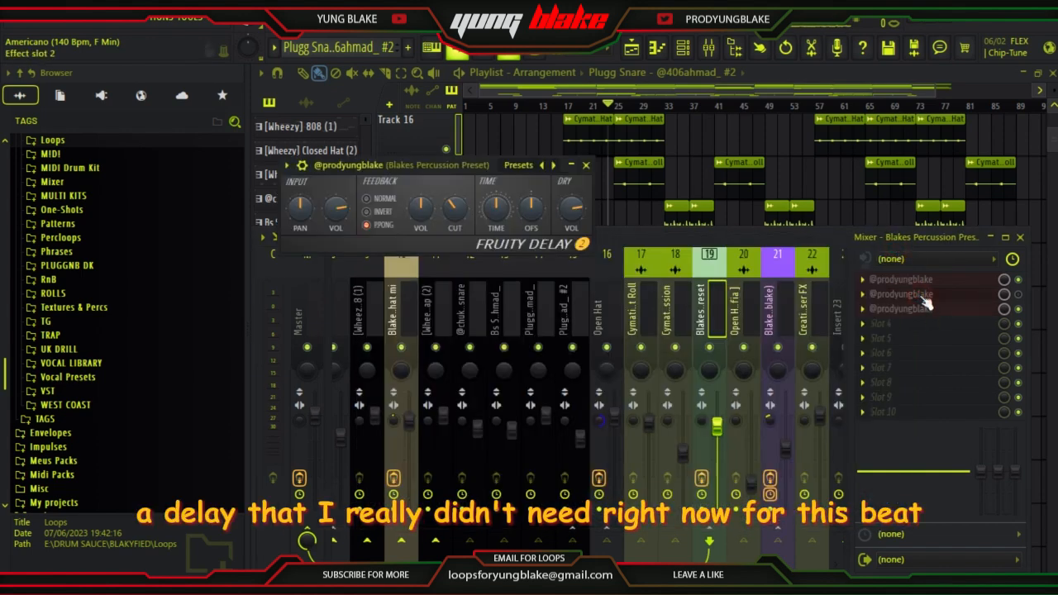
pyautogui.click(585, 165)
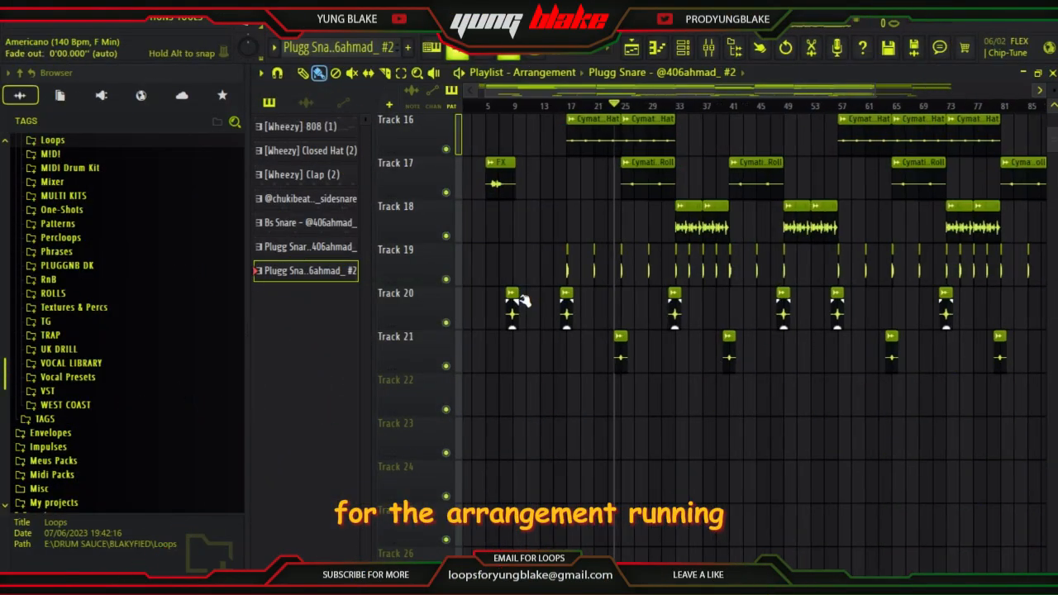
# Review the breaks between clips across the arrangement, selecting the clap clips between bars 33 and 41 on track 11.
pyautogui.scroll(10, 522, 301)
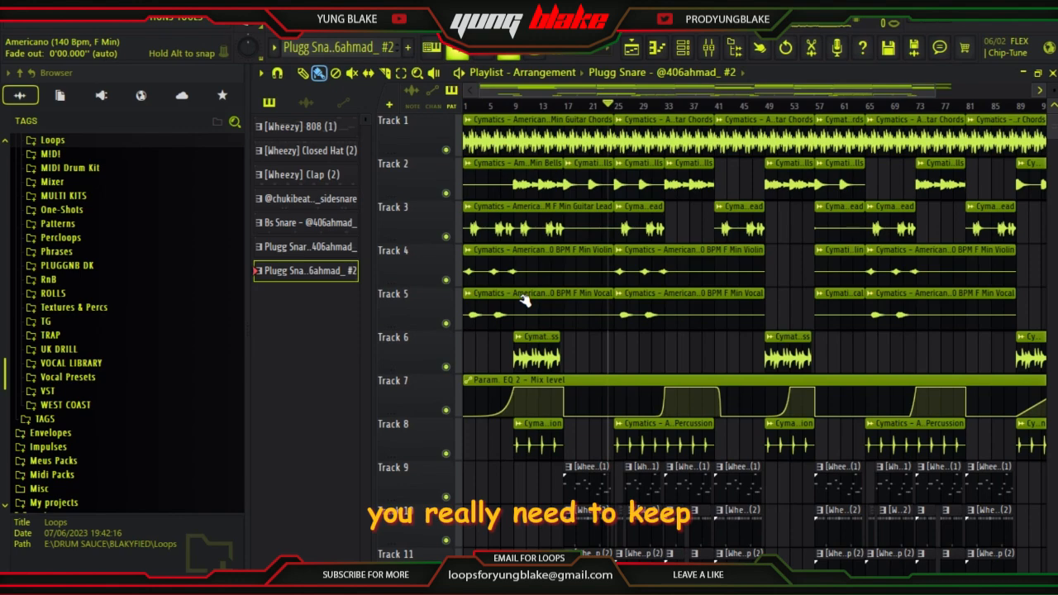
pyautogui.scroll(-2, 548, 262)
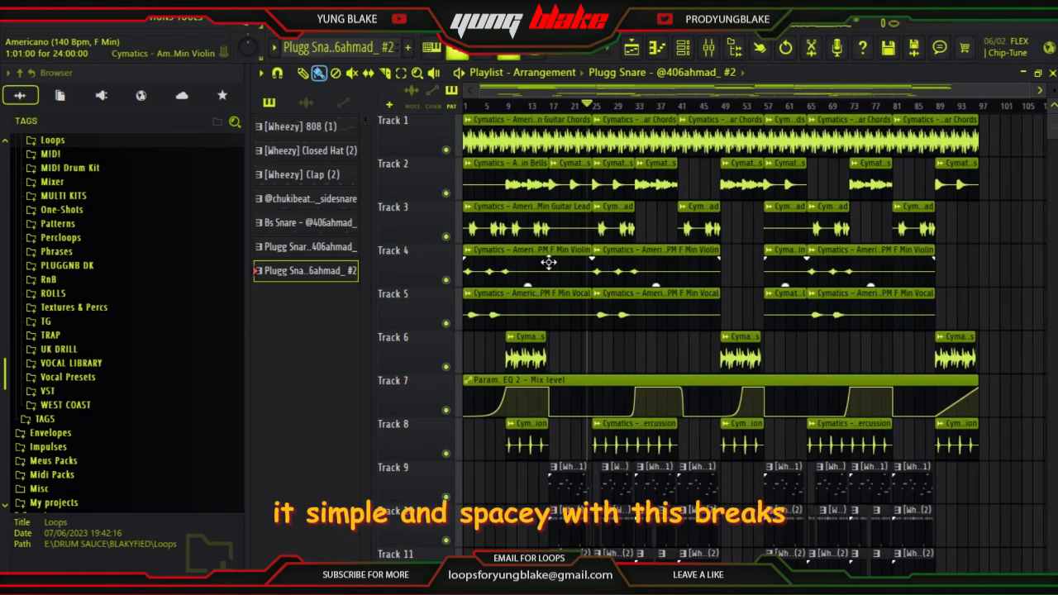
pyautogui.scroll(2, 511, 240)
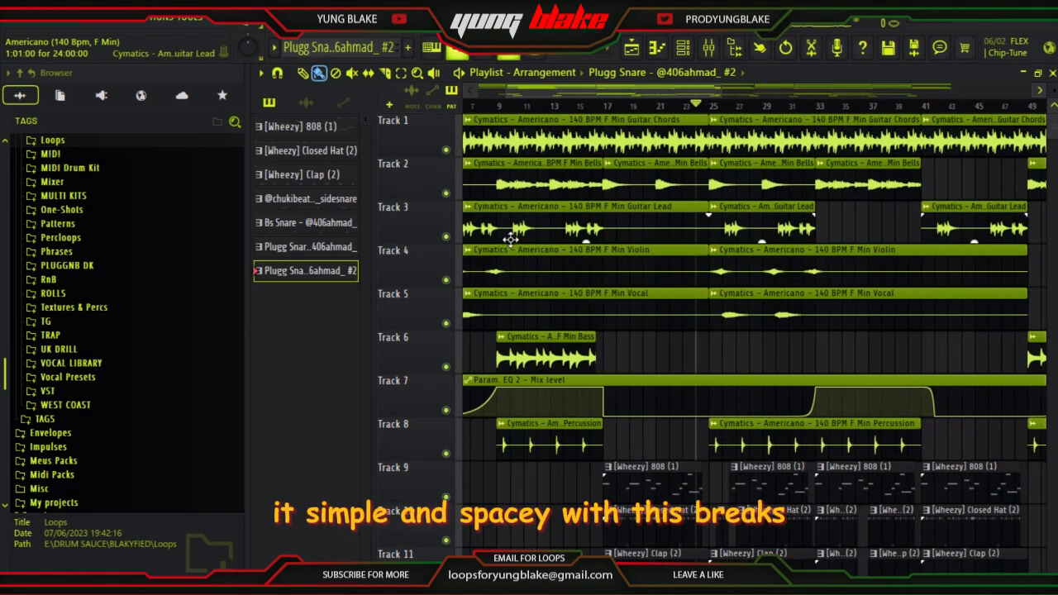
pyautogui.hscroll(-3, 699, 262)
pyautogui.scroll(-5, 699, 262)
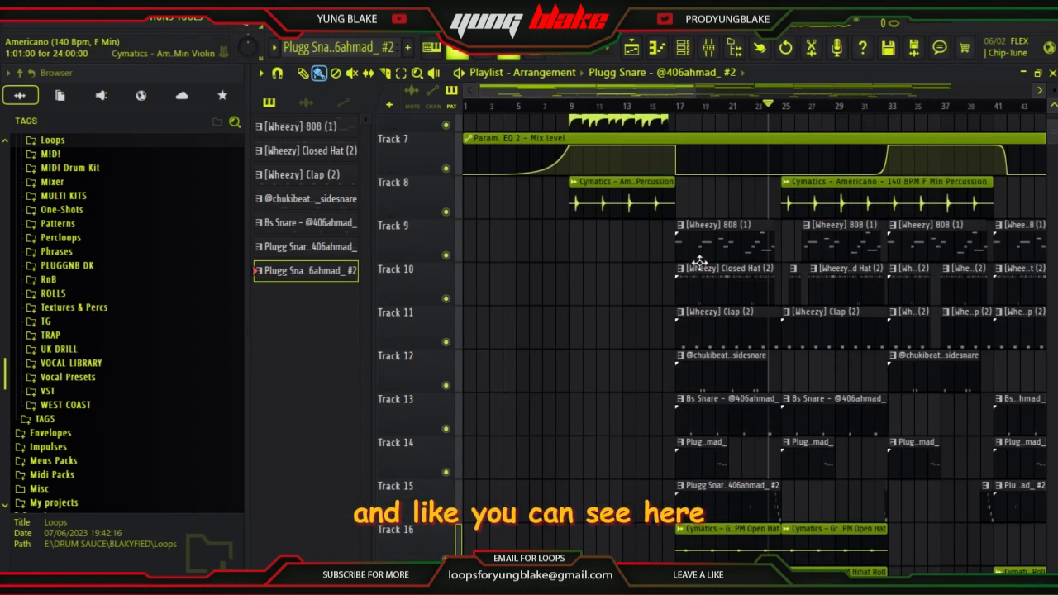
pyautogui.scroll(-1, 699, 262)
pyautogui.moveTo(669, 217); pyautogui.dragTo(717, 291)
pyautogui.moveTo(738, 234); pyautogui.dragTo(764, 338)
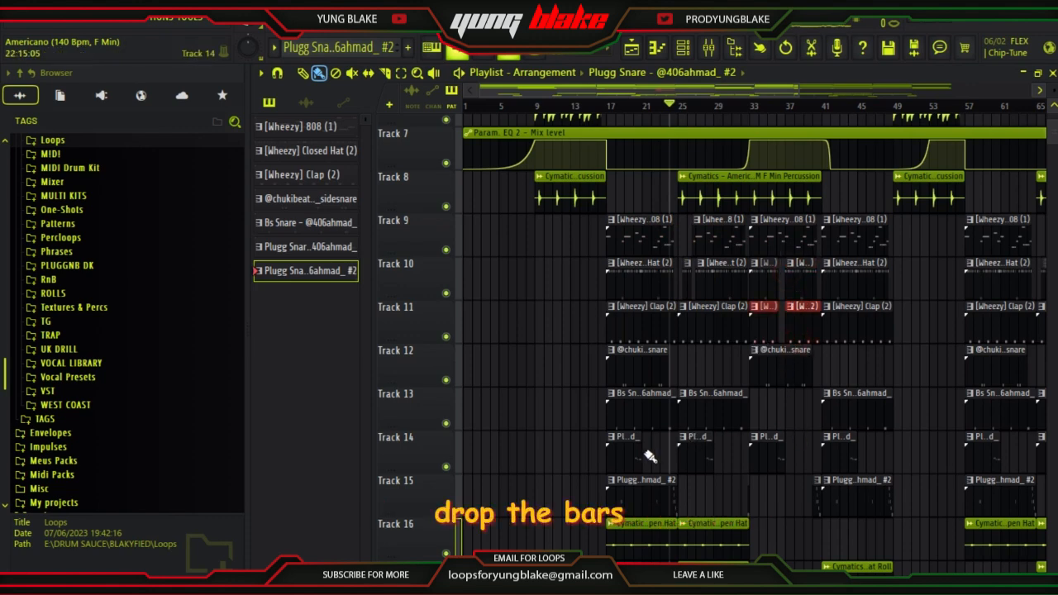
pyautogui.scroll(-2, 676, 446)
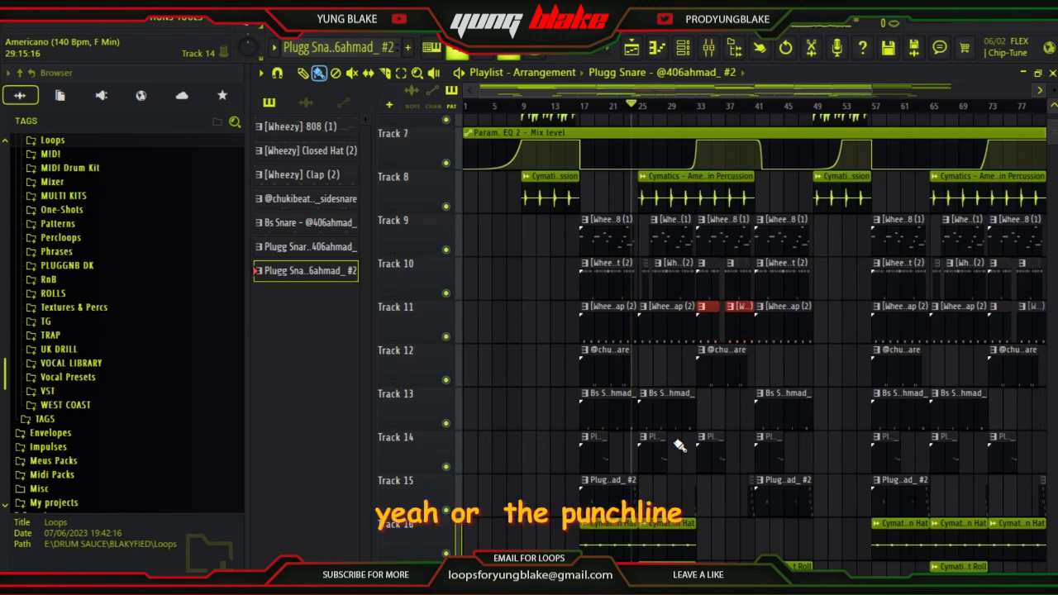
pyautogui.scroll(-2, 786, 432)
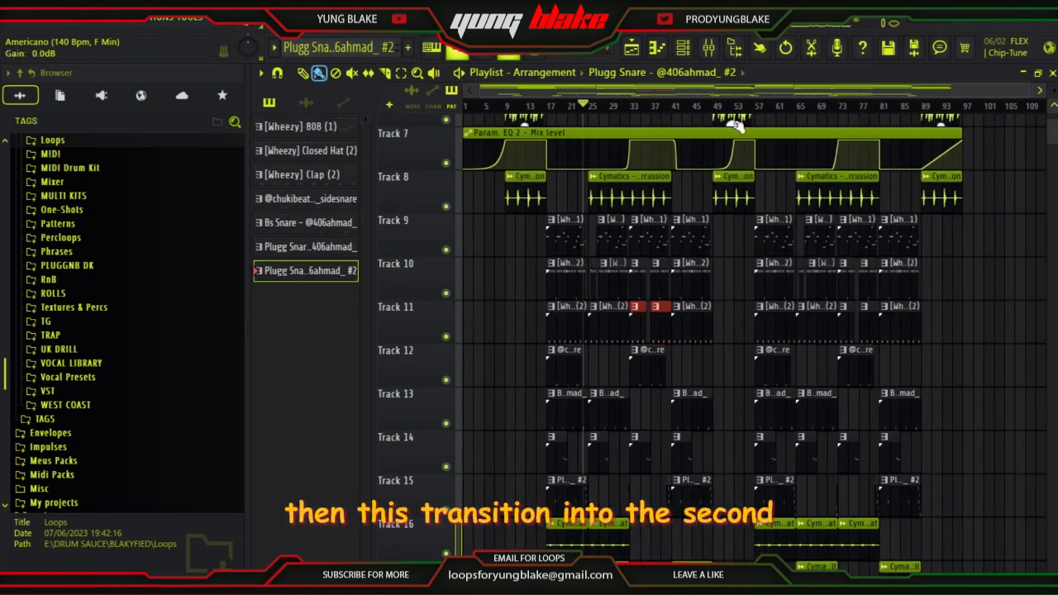
# Select the transition into the second half from bar 49 to 59 across the tracks, and clear the selection.
pyautogui.click(714, 115)
pyautogui.moveTo(716, 114); pyautogui.dragTo(757, 114)
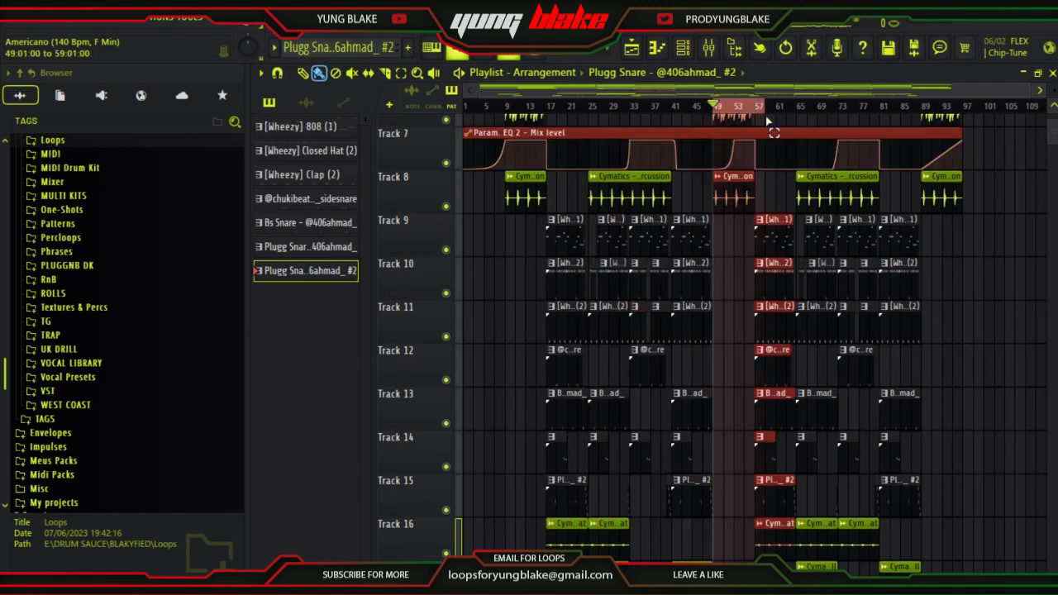
pyautogui.scroll(2, 773, 228)
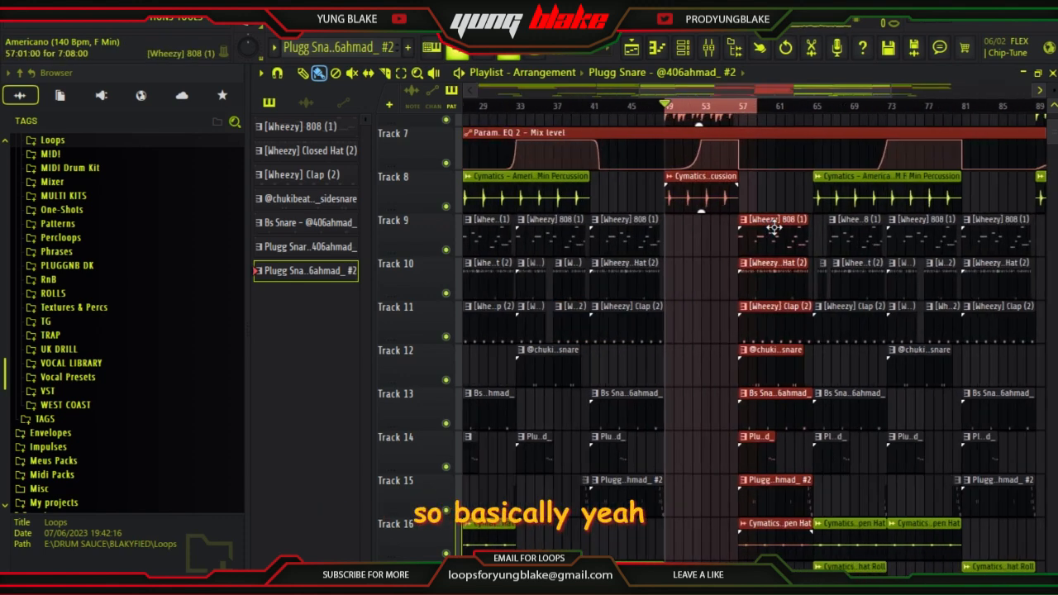
pyautogui.hotkey('ctrl', 'd')
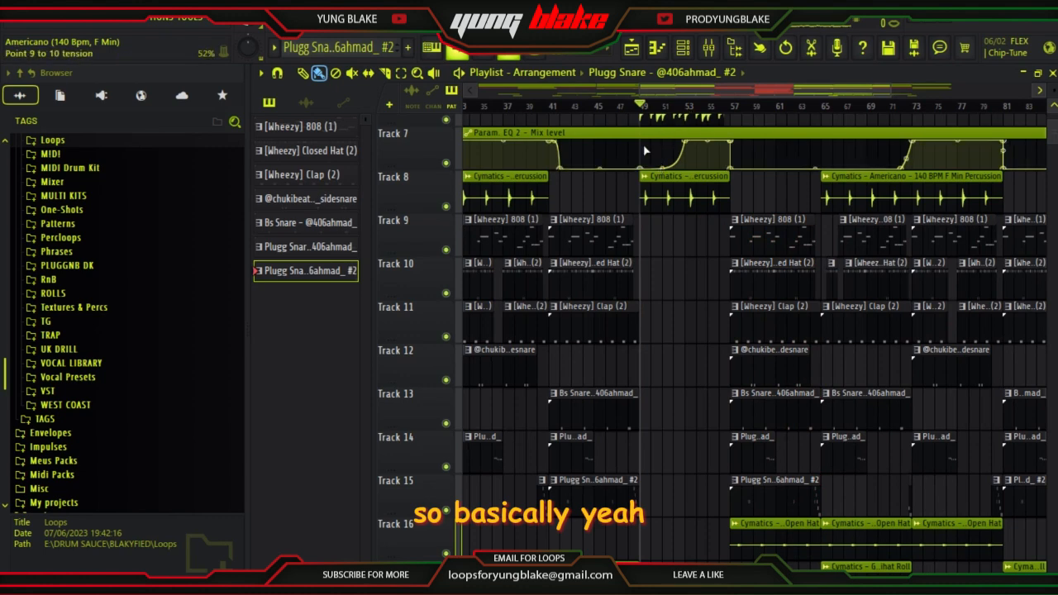
# Play the arrangement from bar 23 through the drum break at bar 25, and stop playback.
pyautogui.scroll(-2, 618, 218)
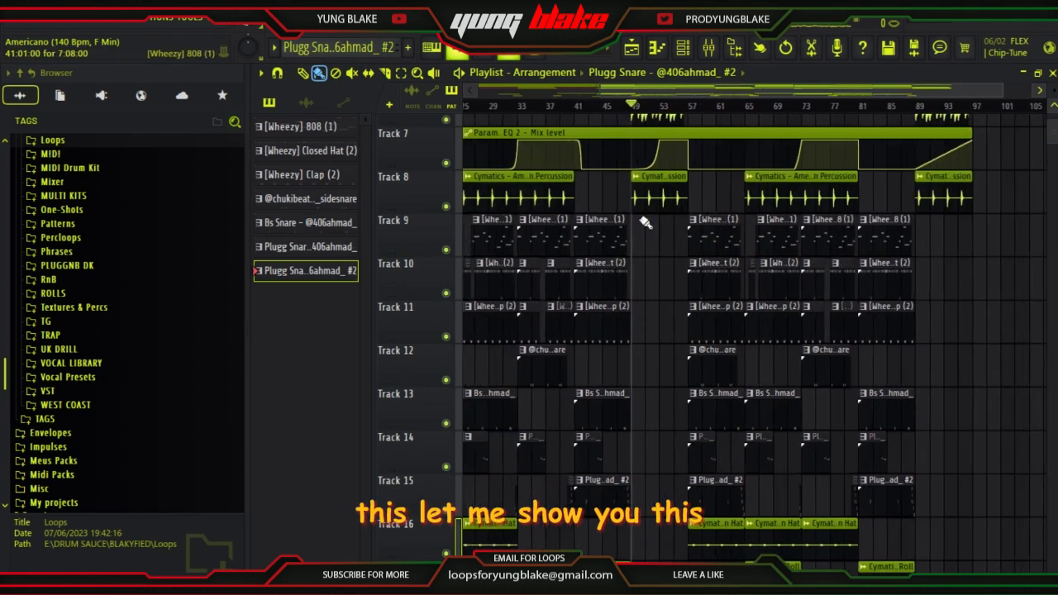
pyautogui.scroll(-1, 538, 192)
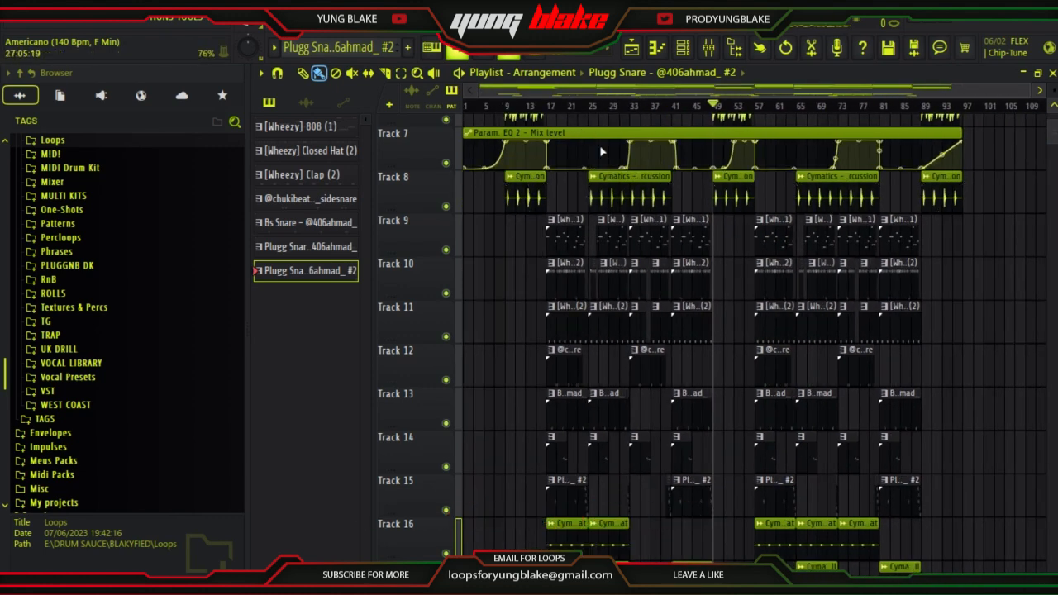
pyautogui.scroll(3, 589, 140)
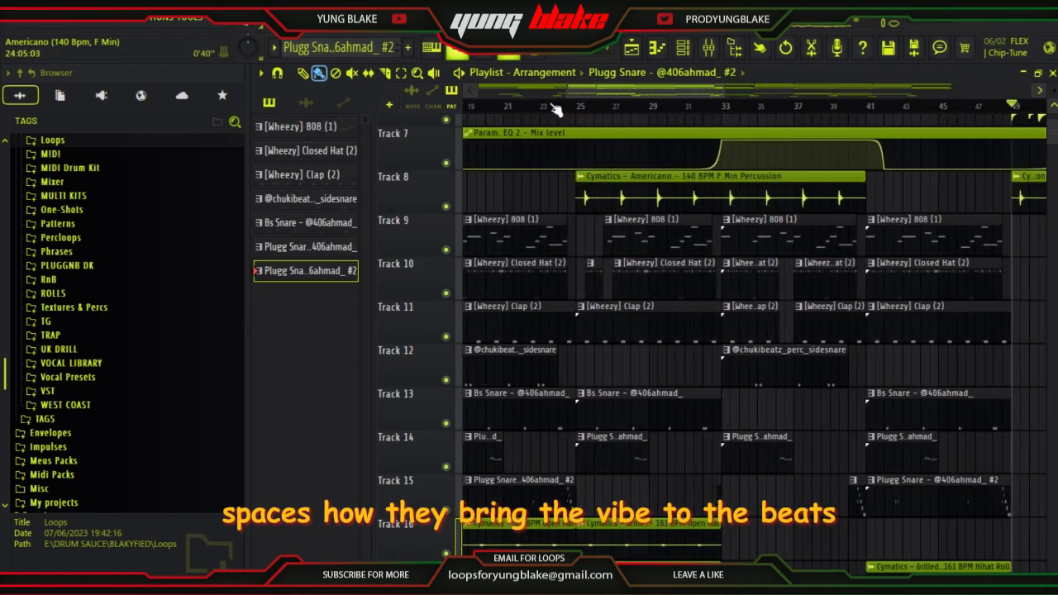
pyautogui.click(542, 107)
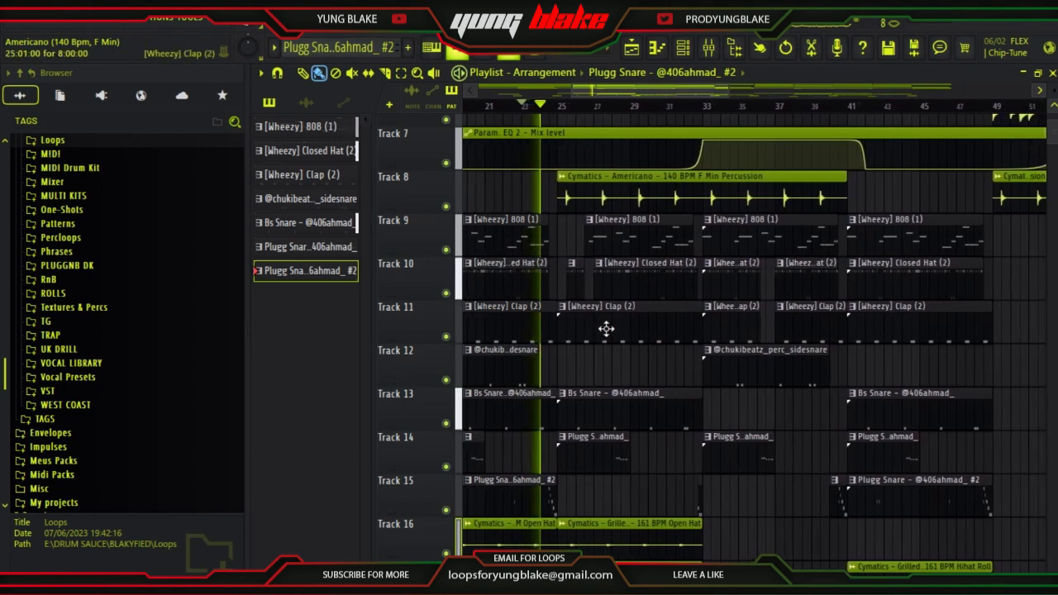
pyautogui.scroll(1, 567, 331)
pyautogui.scroll(-5, 567, 331)
pyautogui.scroll(5, 573, 334)
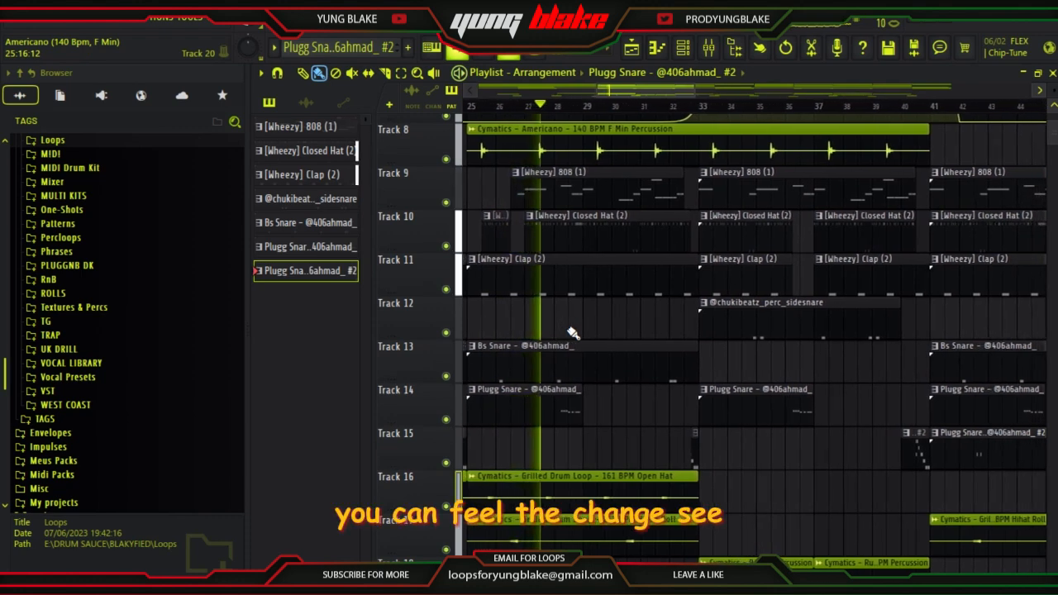
pyautogui.press('space')
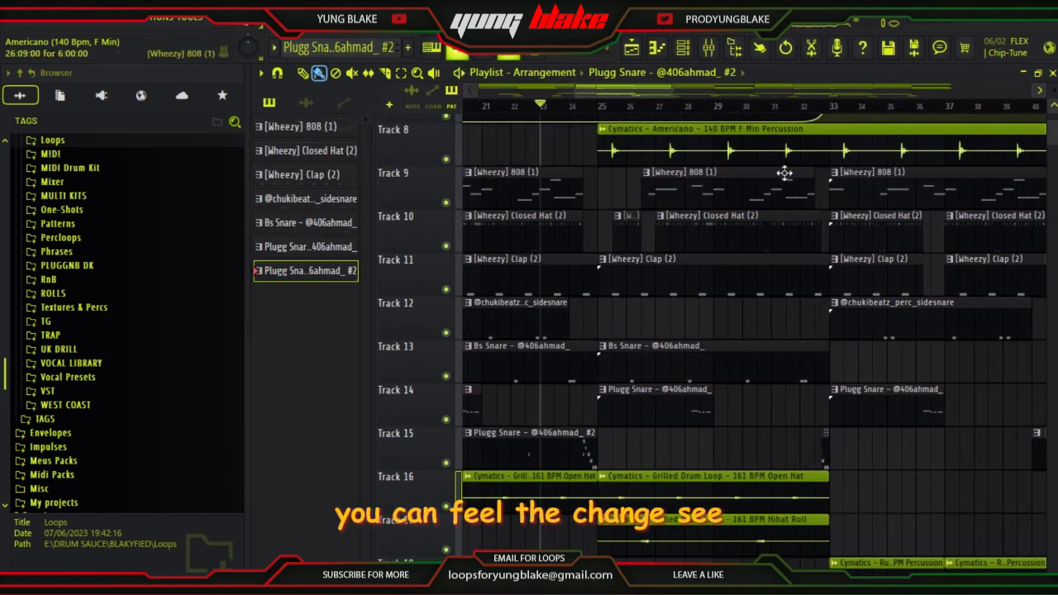
# Play the snare roll and riser transition from bar 32 into bar 33, and stop playback.
pyautogui.press('space')
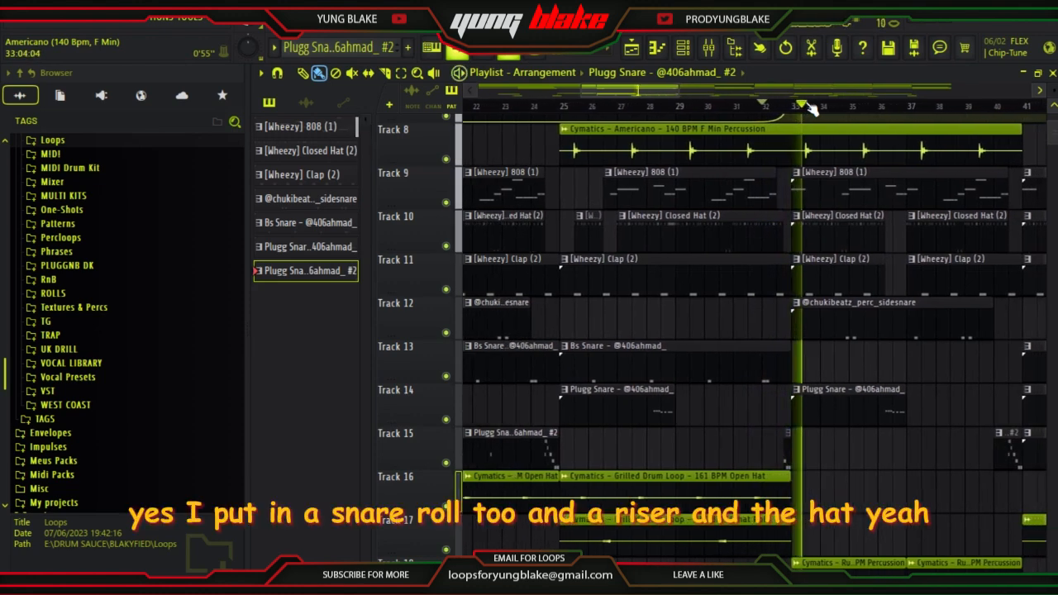
pyautogui.press('space')
pyautogui.scroll(4, 894, 468)
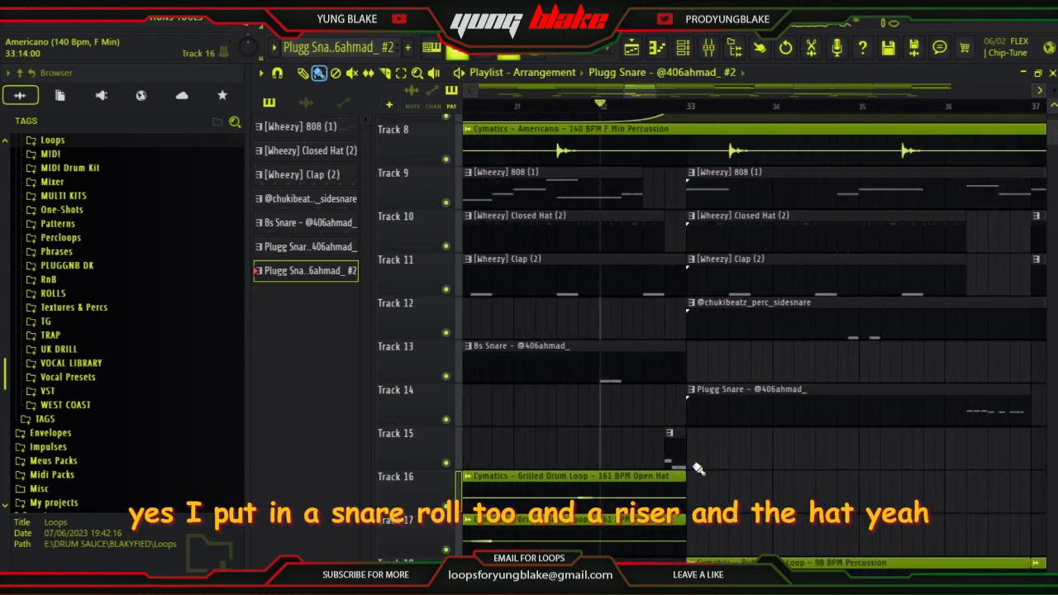
# Solo track 18, which holds the Cymatics Ruby Drum Loop percussion clips from bar 33.
pyautogui.scroll(-4, 666, 455)
pyautogui.scroll(-9, 668, 458)
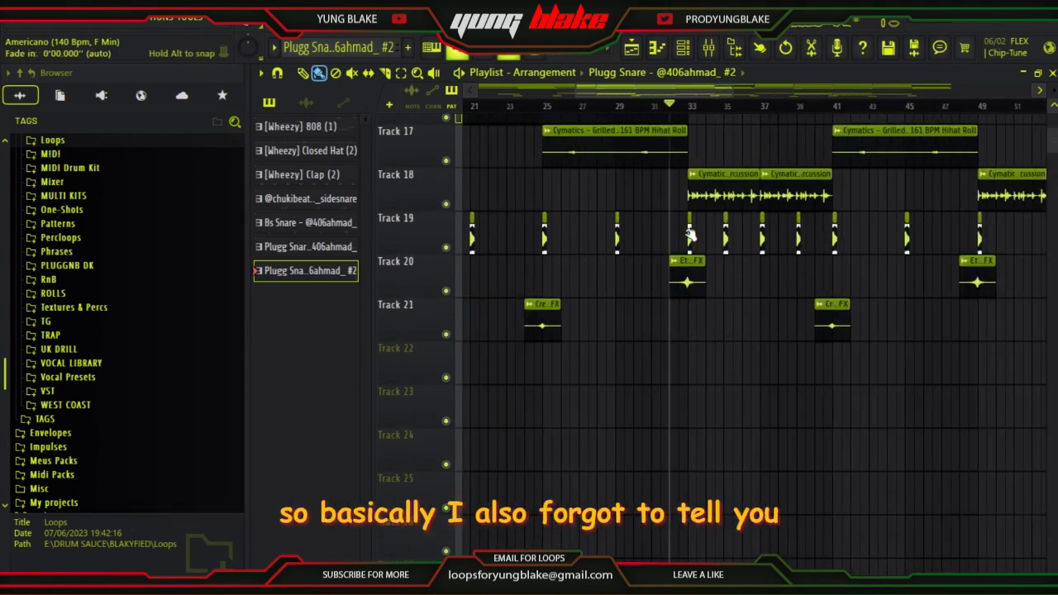
pyautogui.scroll(-3, 817, 415)
pyautogui.scroll(11, 817, 416)
pyautogui.scroll(-9, 818, 417)
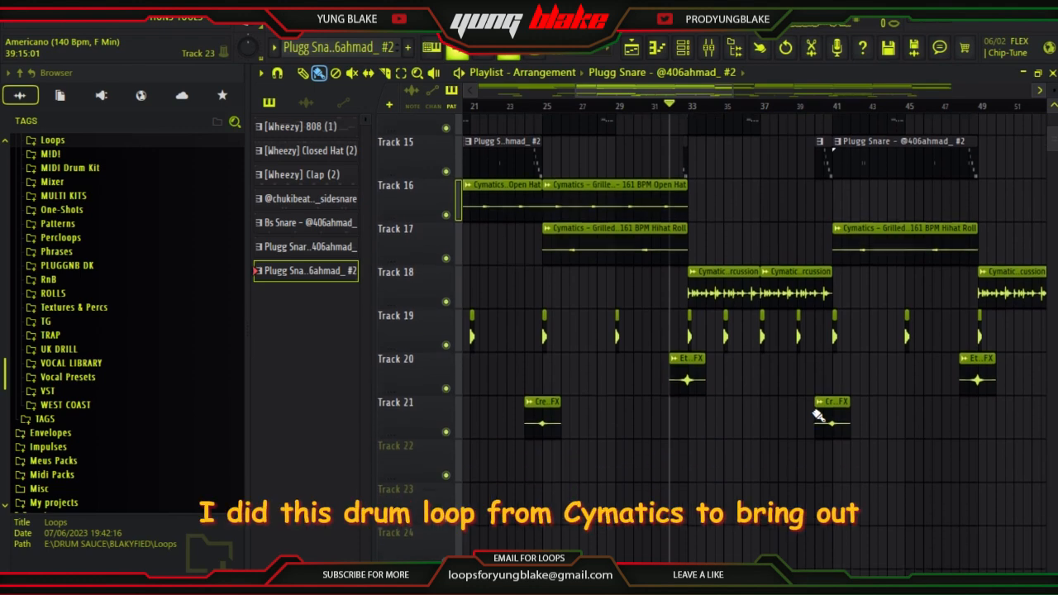
pyautogui.scroll(4, 814, 414)
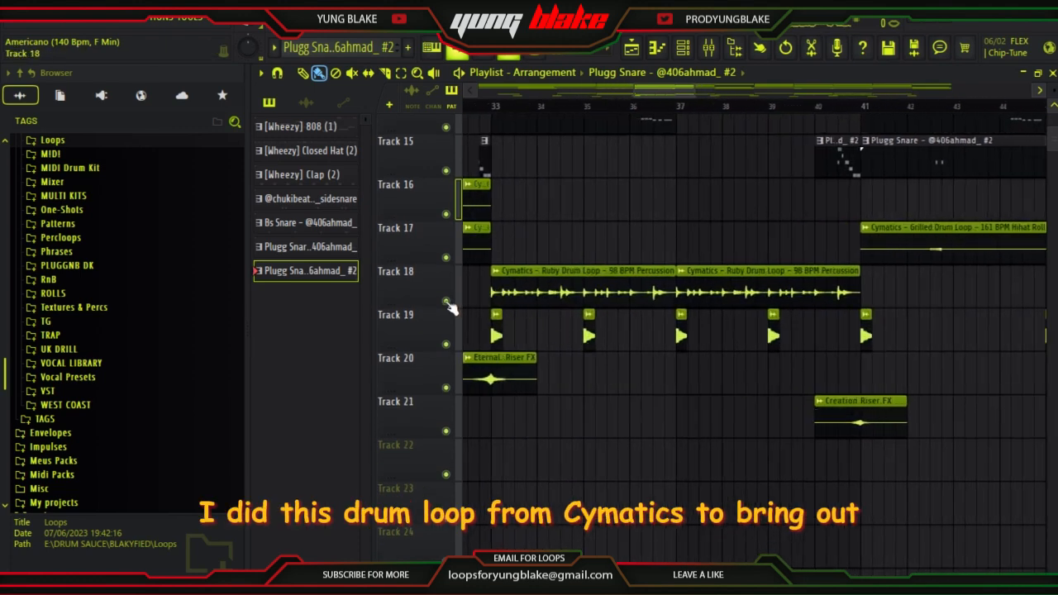
pyautogui.rightClick(446, 303)
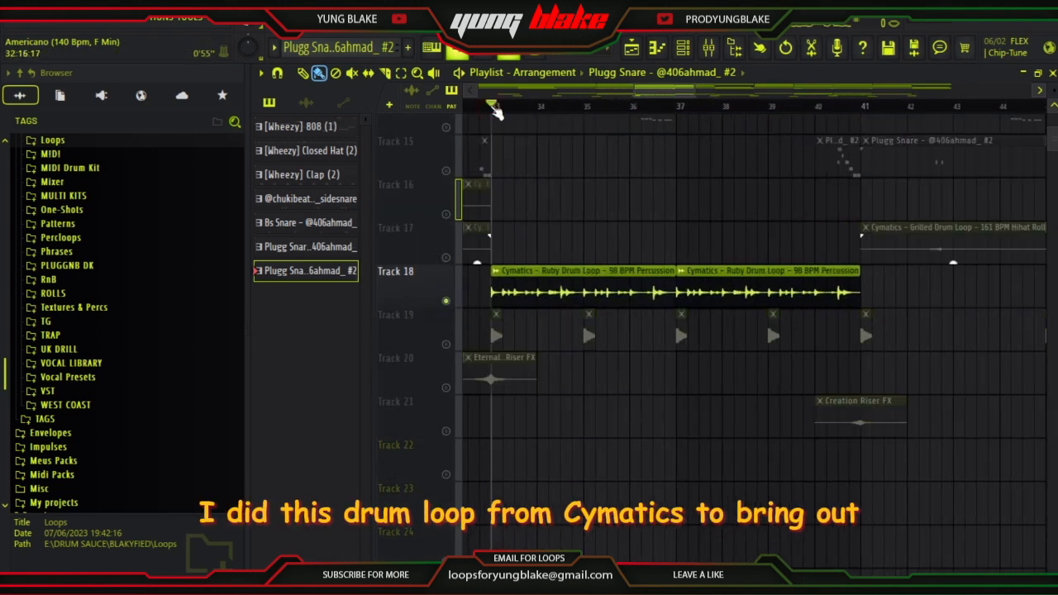
# Play the soloed Cymatics Ruby Drum Loop percussion from bar 33, and stop playback.
pyautogui.press('space')
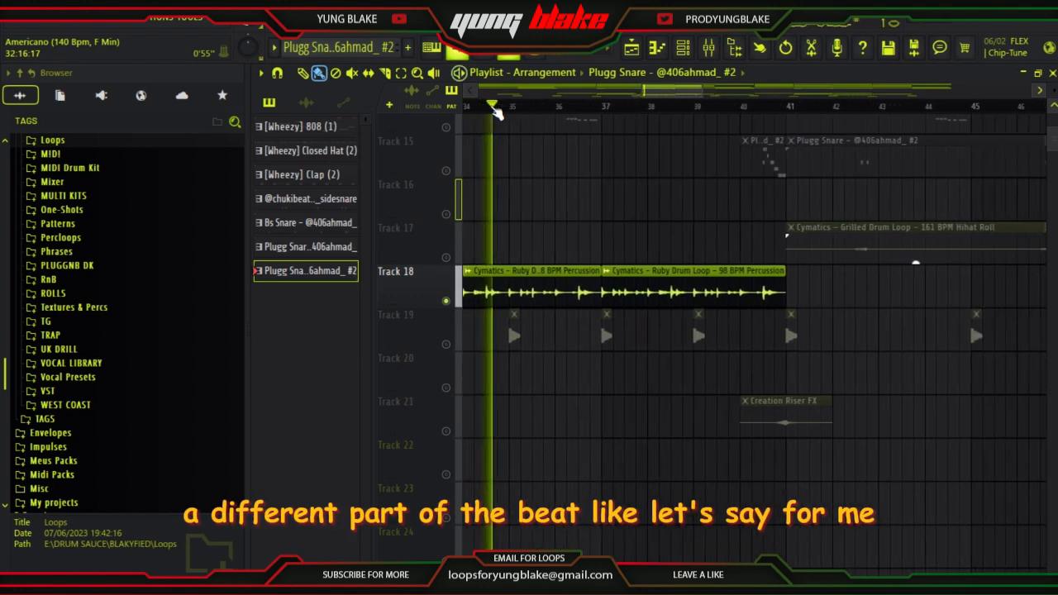
pyautogui.press('space')
# Unsolo the tracks, play the full arrangement from bar 31 past the percussion loop's entry at bar 33, and stop playback.
pyautogui.scroll(-3, 514, 246)
pyautogui.scroll(-3, 514, 245)
pyautogui.moveTo(627, 93); pyautogui.dragTo(541, 111)
pyautogui.rightClick(446, 260)
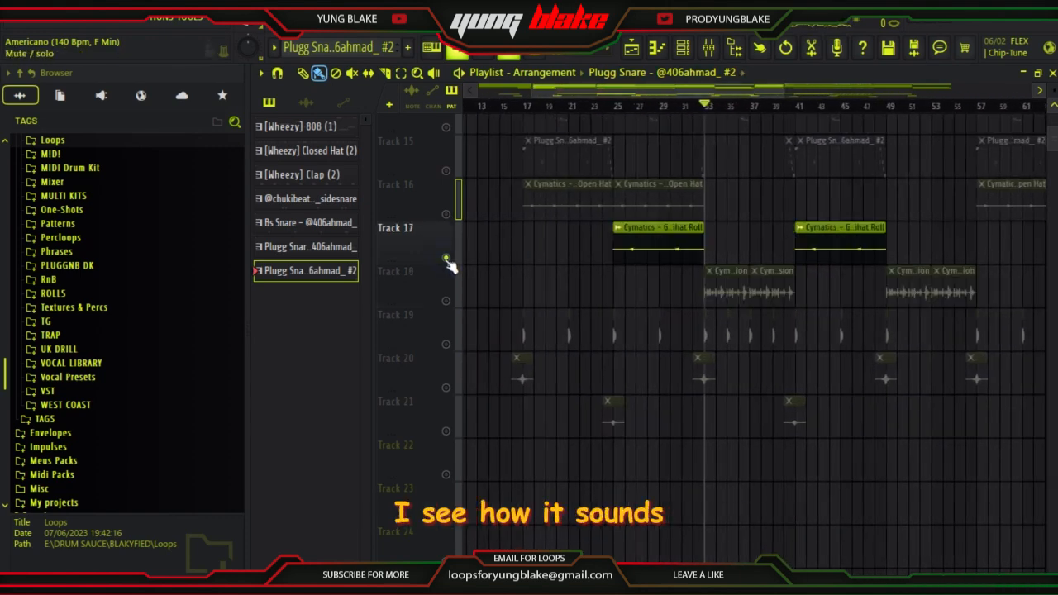
pyautogui.rightClick(447, 259)
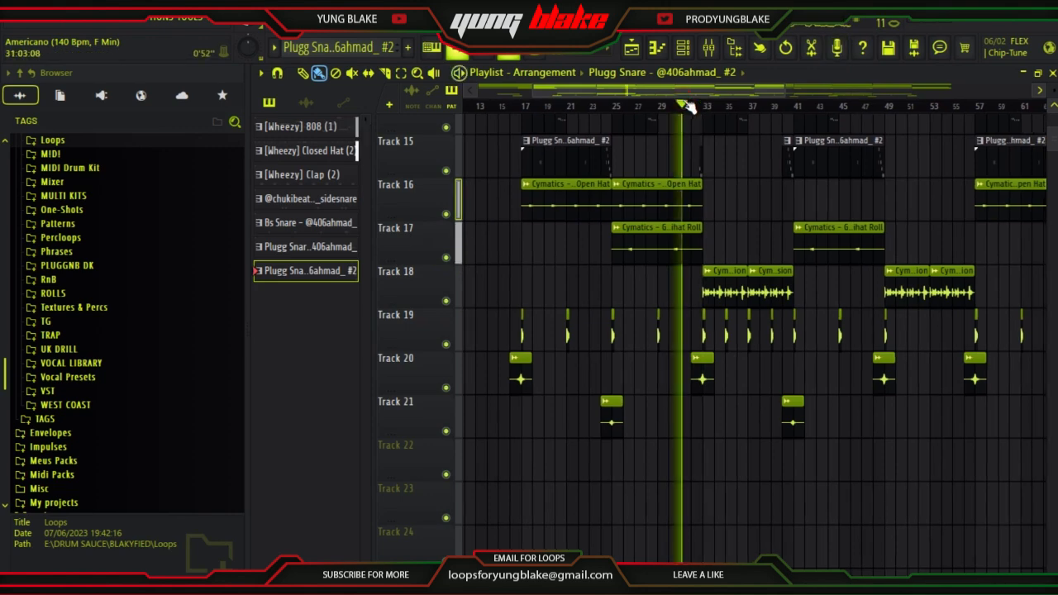
pyautogui.scroll(4, 724, 307)
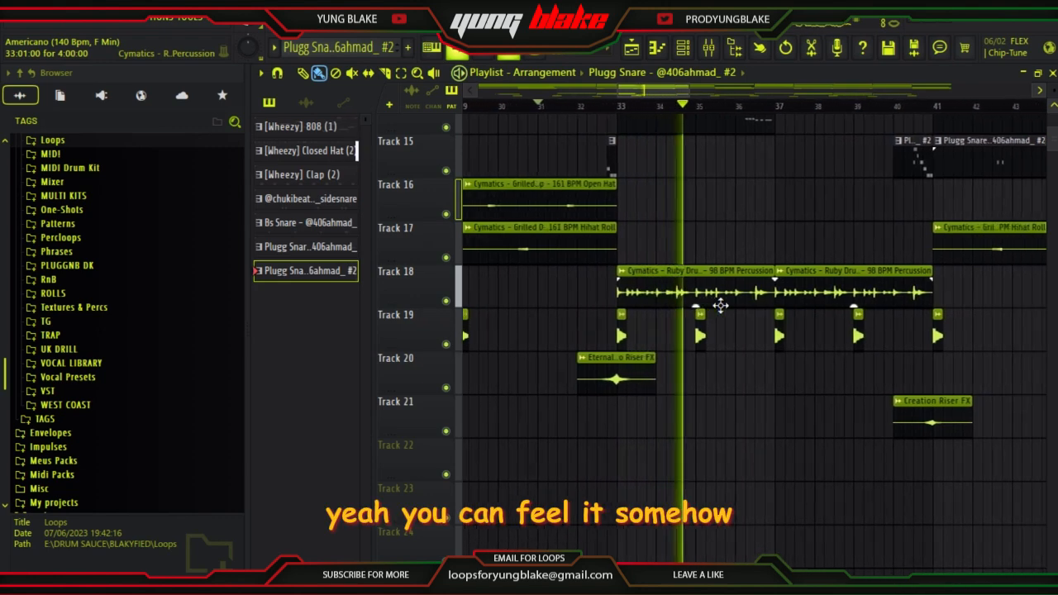
pyautogui.press('space')
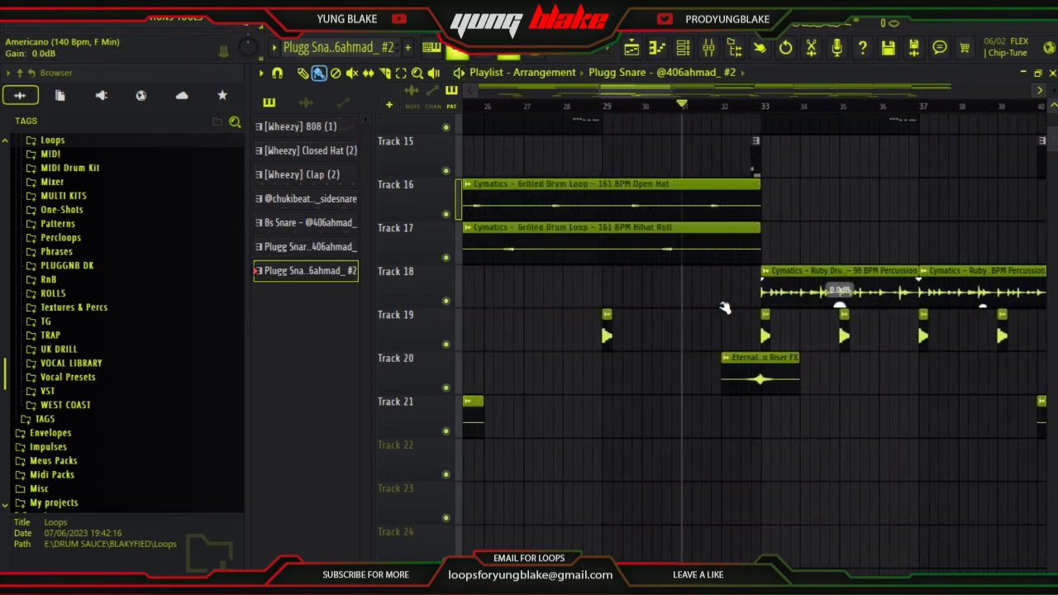
# Play the arrangement from the end of bar 47 through the drum dropout at bar 49, and stop playback.
pyautogui.scroll(-3, 724, 307)
pyautogui.moveTo(630, 92); pyautogui.dragTo(677, 89)
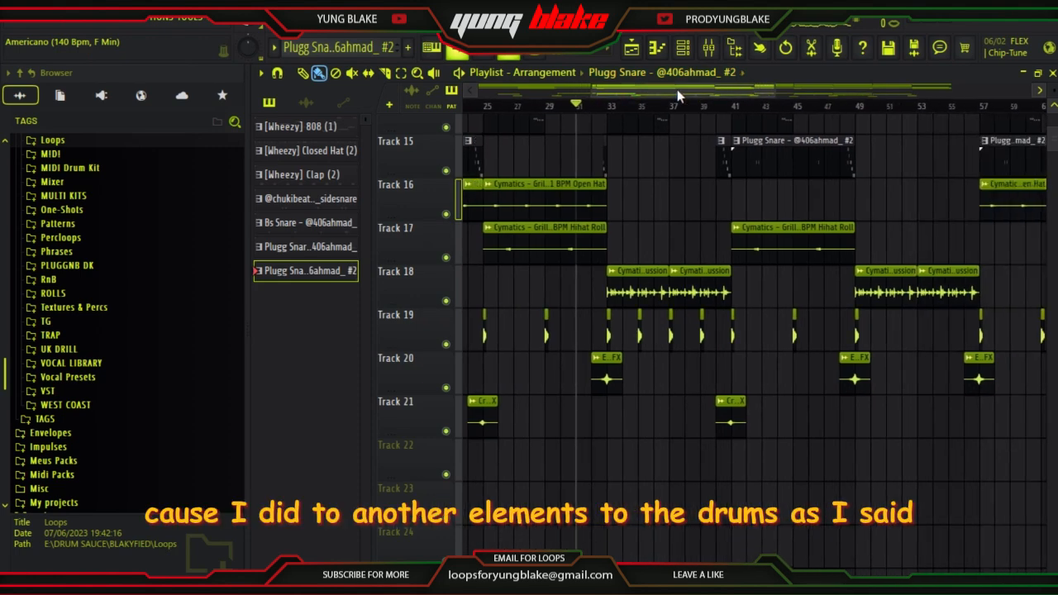
pyautogui.scroll(8, 678, 248)
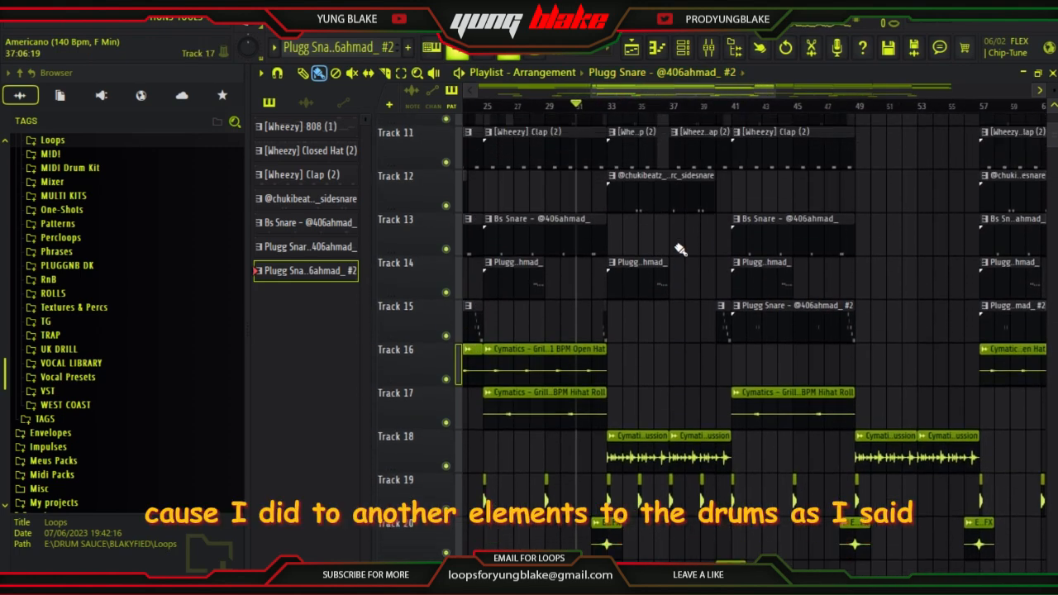
pyautogui.scroll(-1, 677, 248)
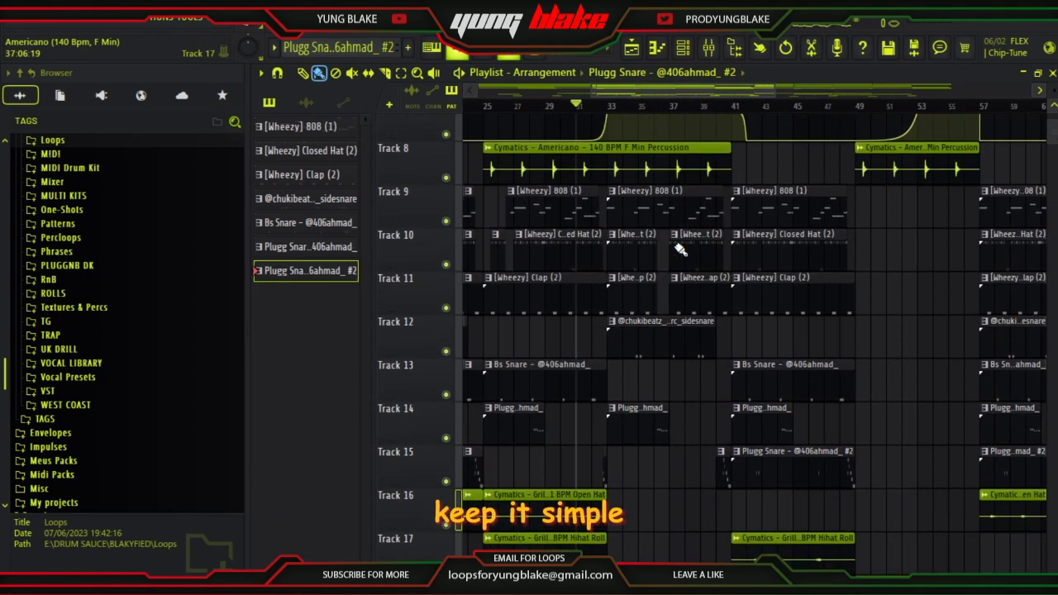
pyautogui.scroll(-2, 680, 250)
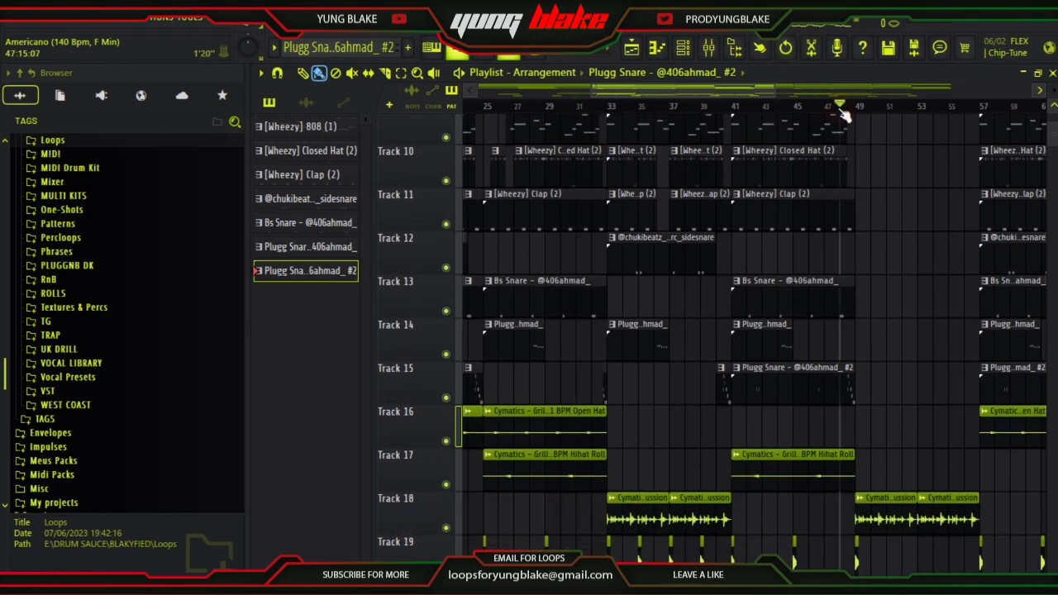
pyautogui.press('space')
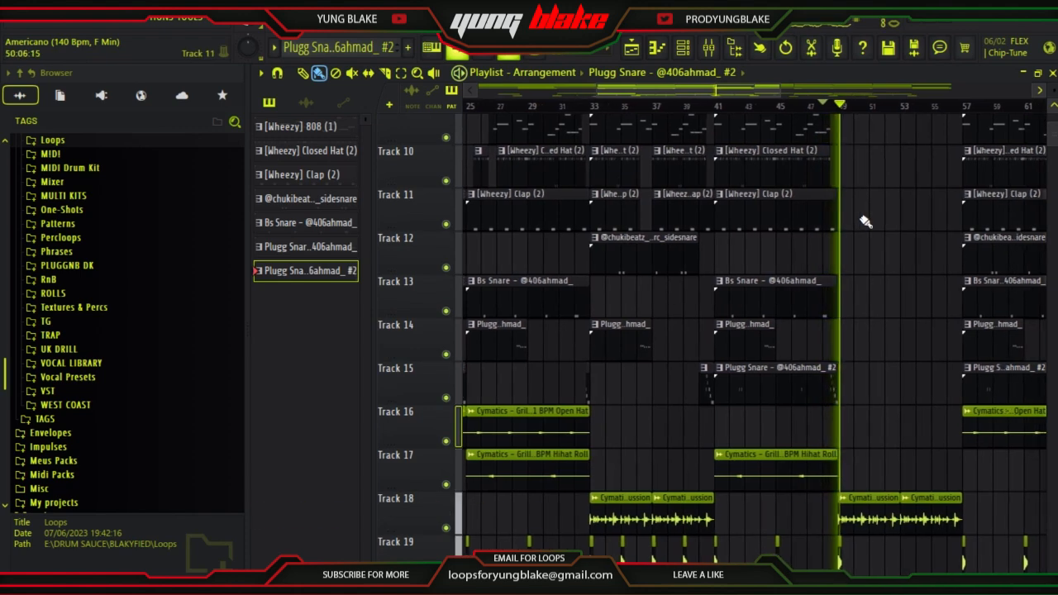
pyautogui.press('space')
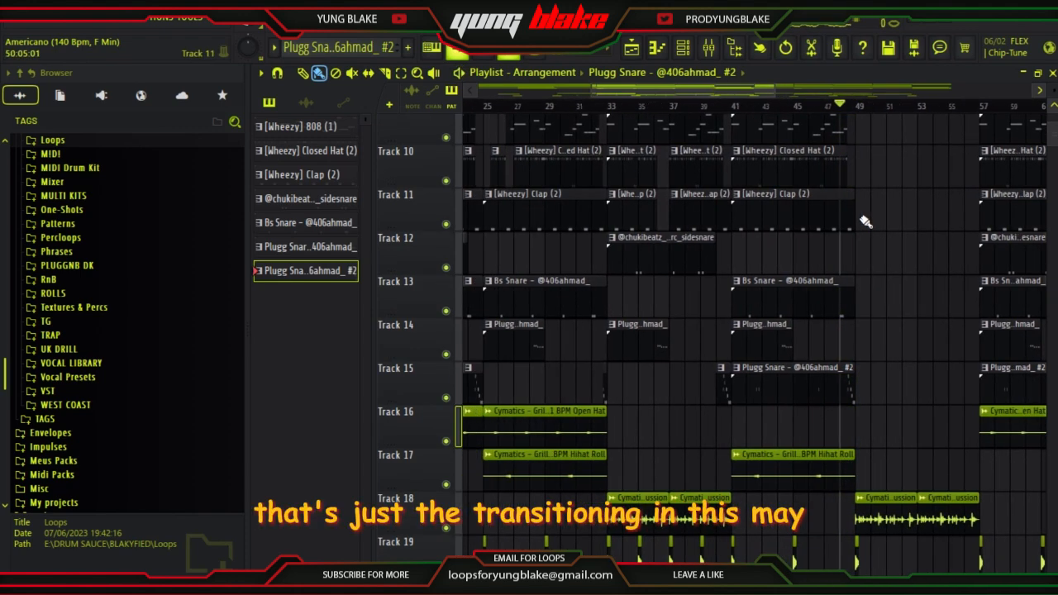
# Select bars 49 to 57 across the tracks, play the start of that section, and clear the selection.
pyautogui.scroll(9, 866, 222)
pyautogui.moveTo(752, 89); pyautogui.dragTo(793, 93)
pyautogui.moveTo(730, 109); pyautogui.dragTo(852, 125)
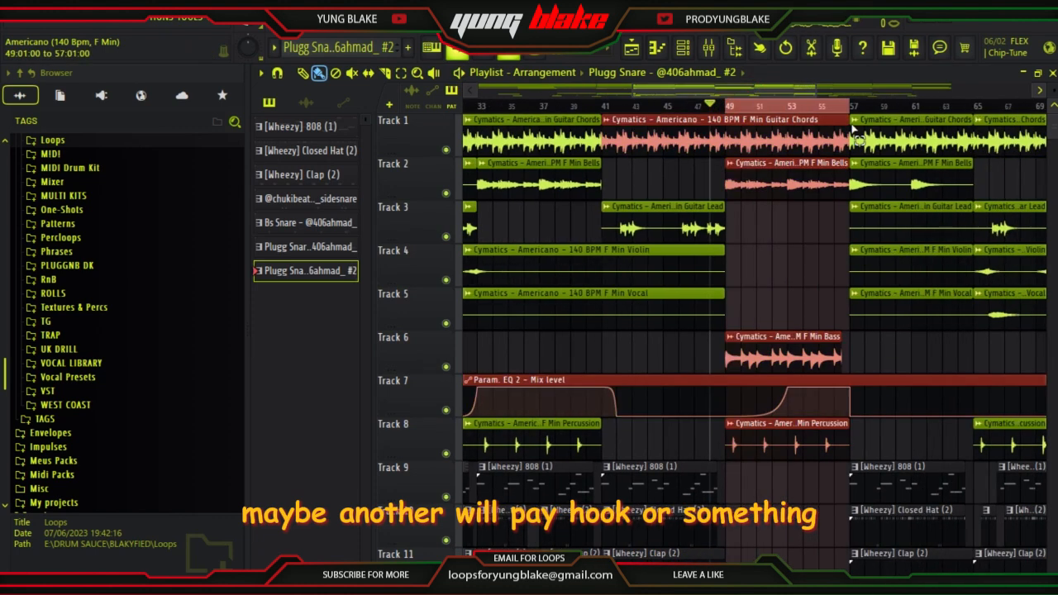
pyautogui.scroll(3, 770, 376)
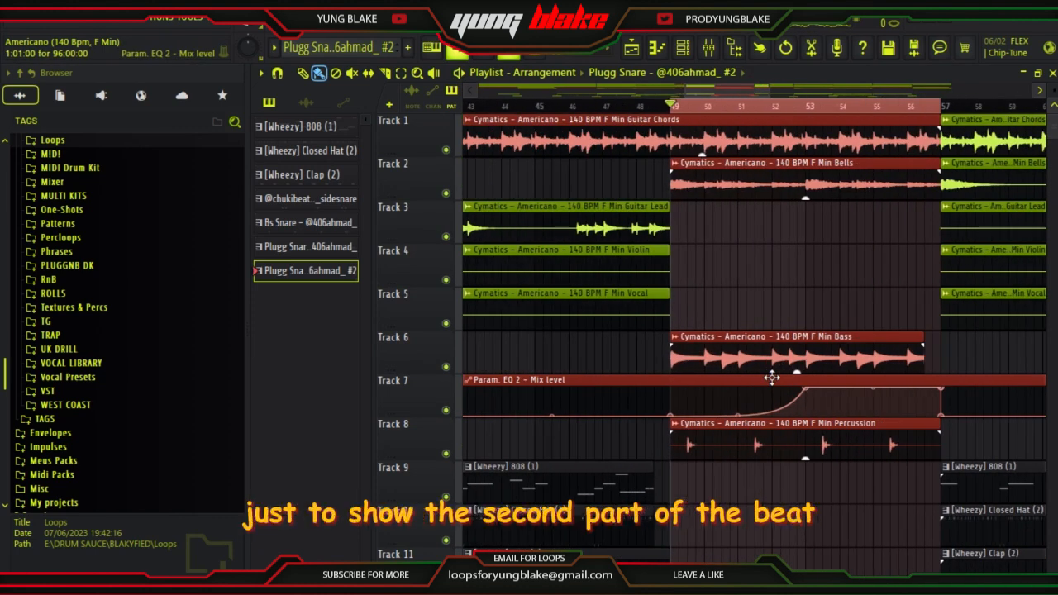
pyautogui.scroll(-4, 772, 377)
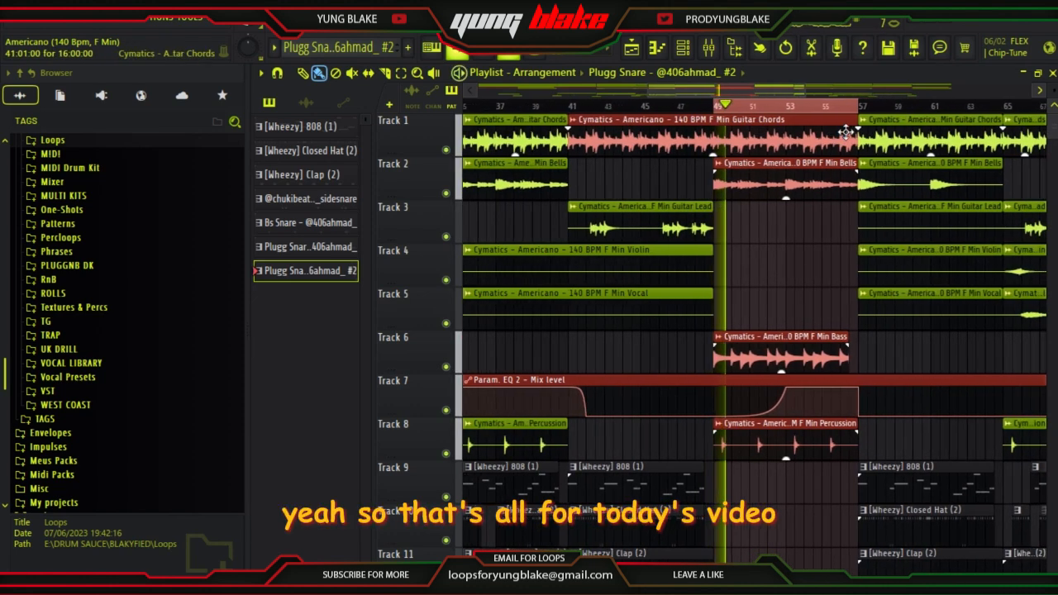
pyautogui.hotkey('ctrl', 'd')
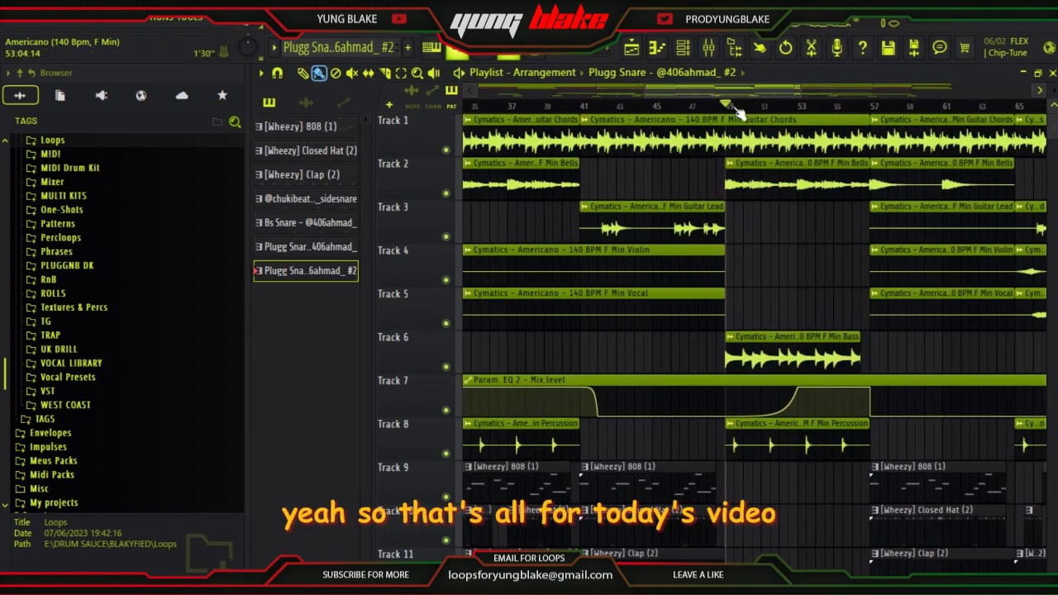
# Return to the beginning of the arrangement at bar 1 for full-beat playback.
pyautogui.moveTo(734, 91); pyautogui.dragTo(529, 91)
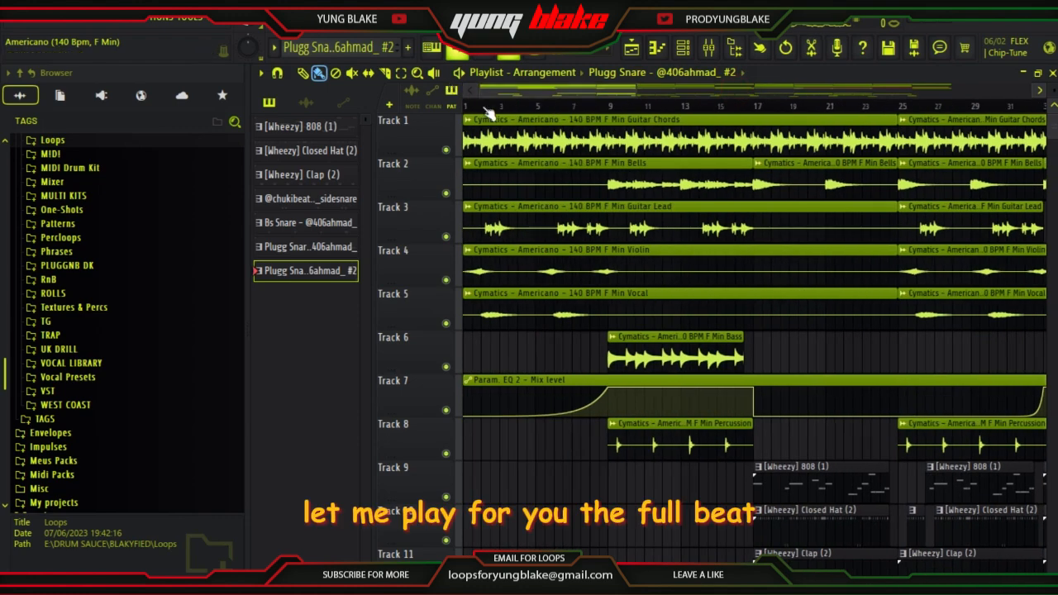
pyautogui.scroll(3, 463, 228)
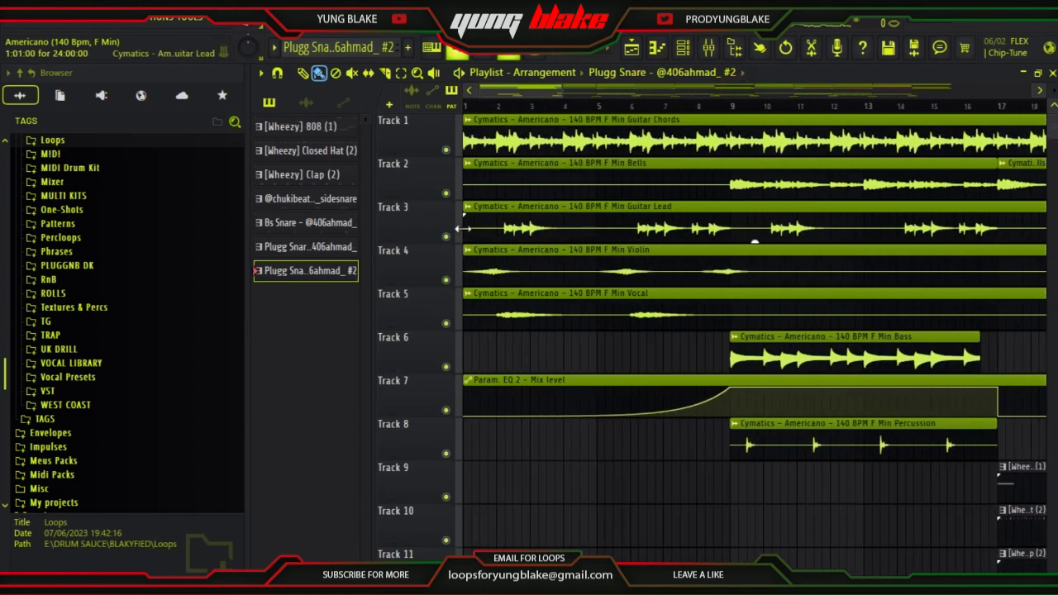